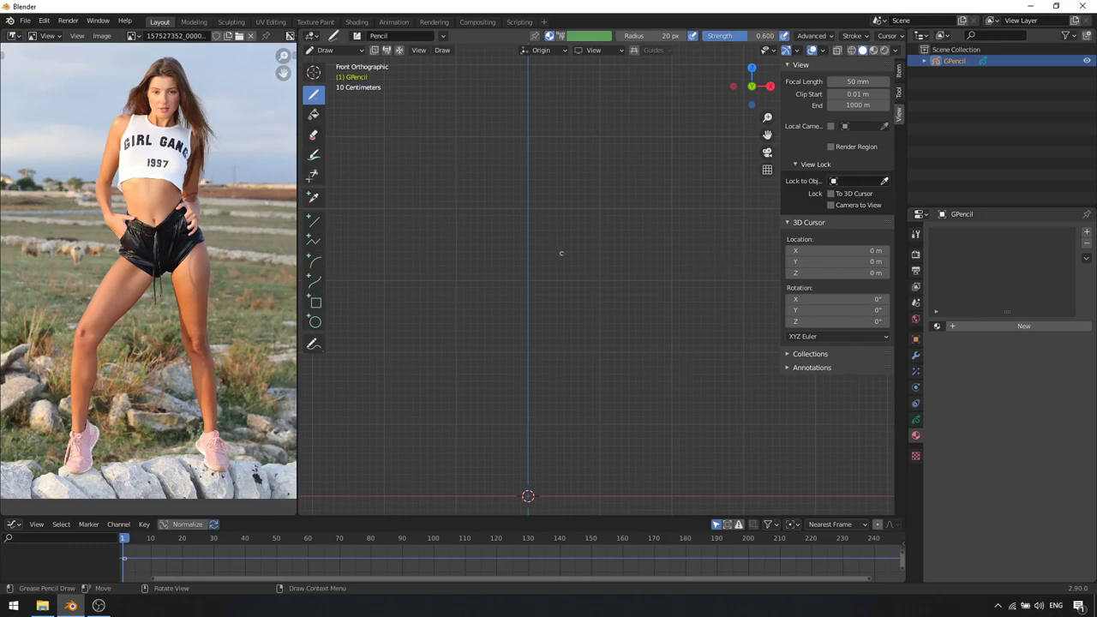
Add a new material to the Grease Pencil object and hide the viewport overlays
mouse_move(565, 257)
ctrl+middle_down()
mouse_move(585, 252)
mouse_move(567, 261)
ctrl+middle_up()
click(1010, 327)
key(shift+alt+z)
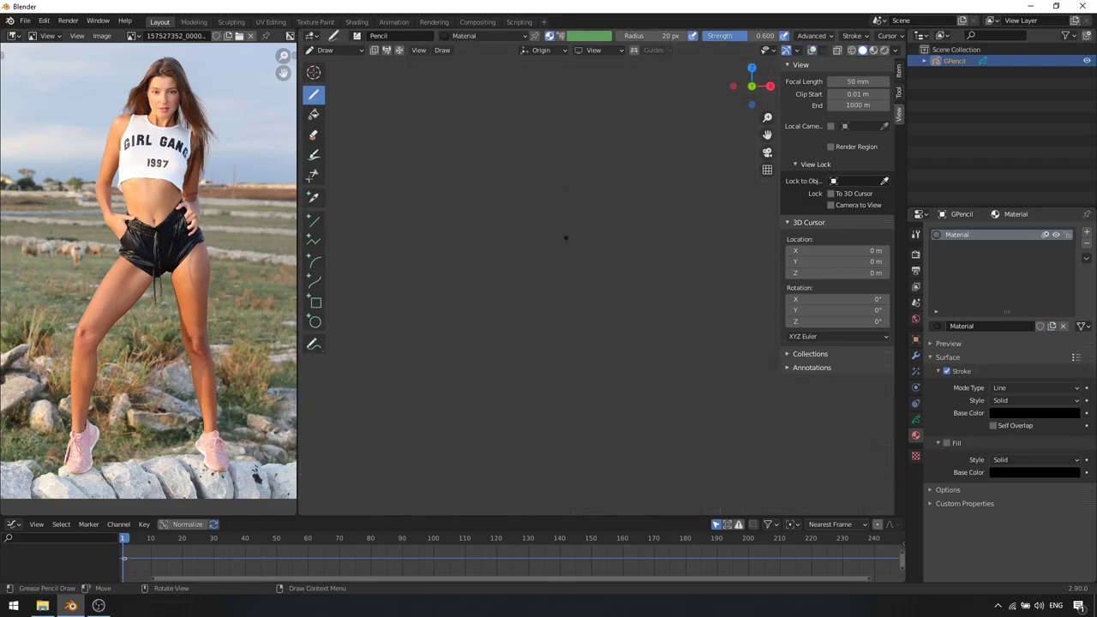
key(shift+alt+z)
key(shift+alt+z)
Sketch a rough full-body figure of the standing woman from the reference photo
shift+middle_drag(566, 206, 556, 180)
shift+middle_drag(547, 206, 546, 190)
shift+middle_drag(533, 248, 520, 226)
middle_drag(535, 230, 508, 232)
drag(575, 282, 584, 287)
mouse_move(583, 299)
shift+middle_down()
mouse_move(566, 228)
mouse_move(503, 282)
mouse_move(458, 296)
shift+middle_up()
middle_drag(538, 350, 528, 278)
ctrl+middle_drag(572, 390, 582, 427)
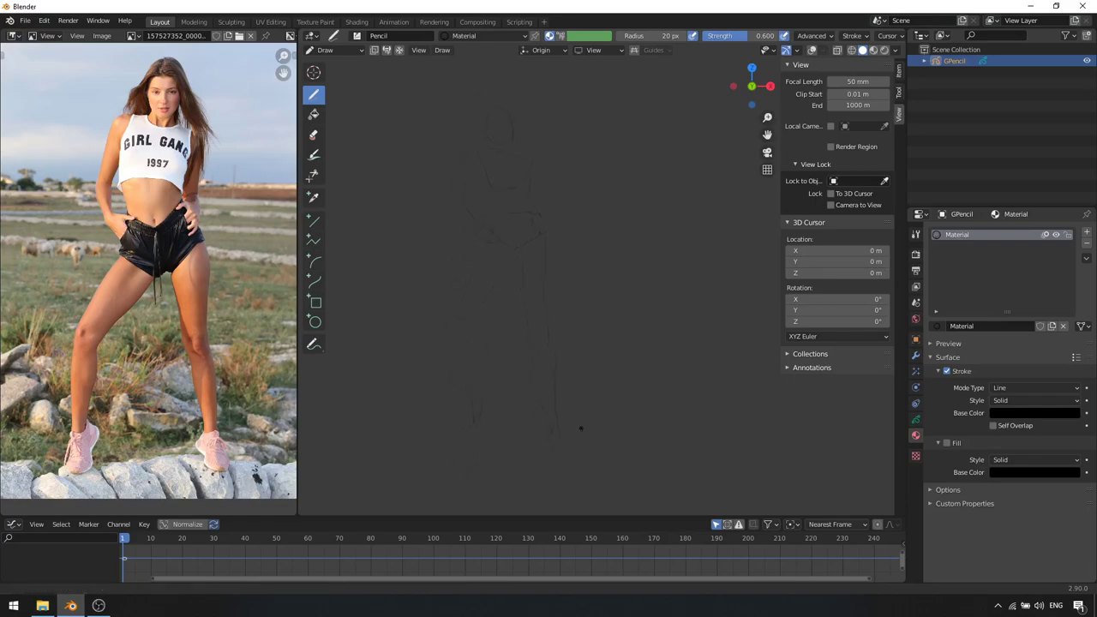
Delete all strokes of the rough full-body sketch in Edit Mode and return to Draw Mode
key(Tab)
key(a)
key(x)
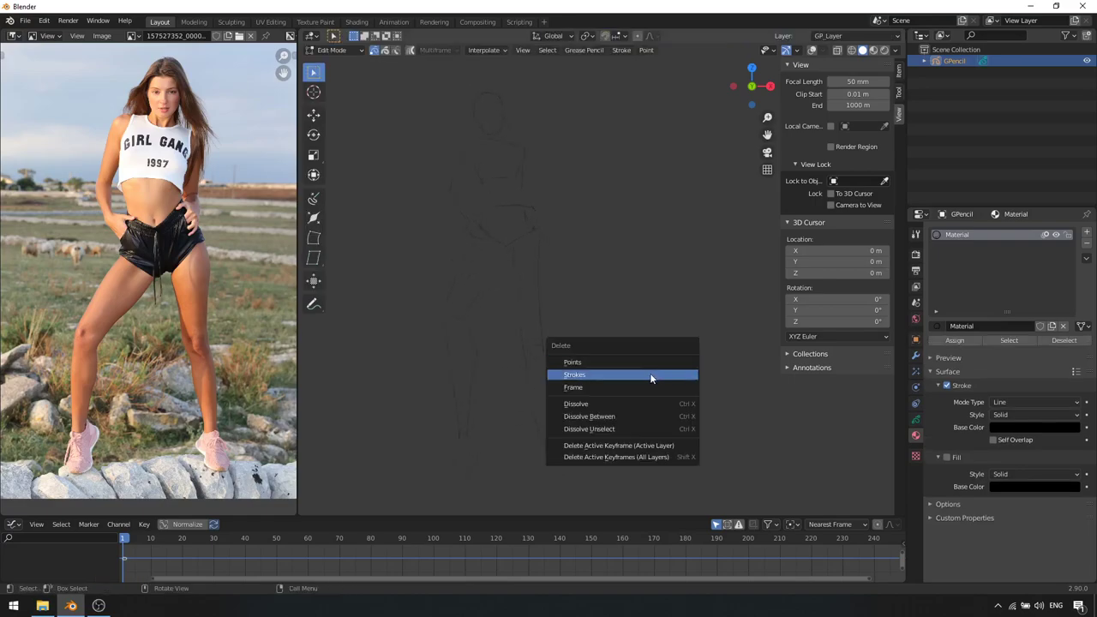
click(651, 377)
key(Tab)
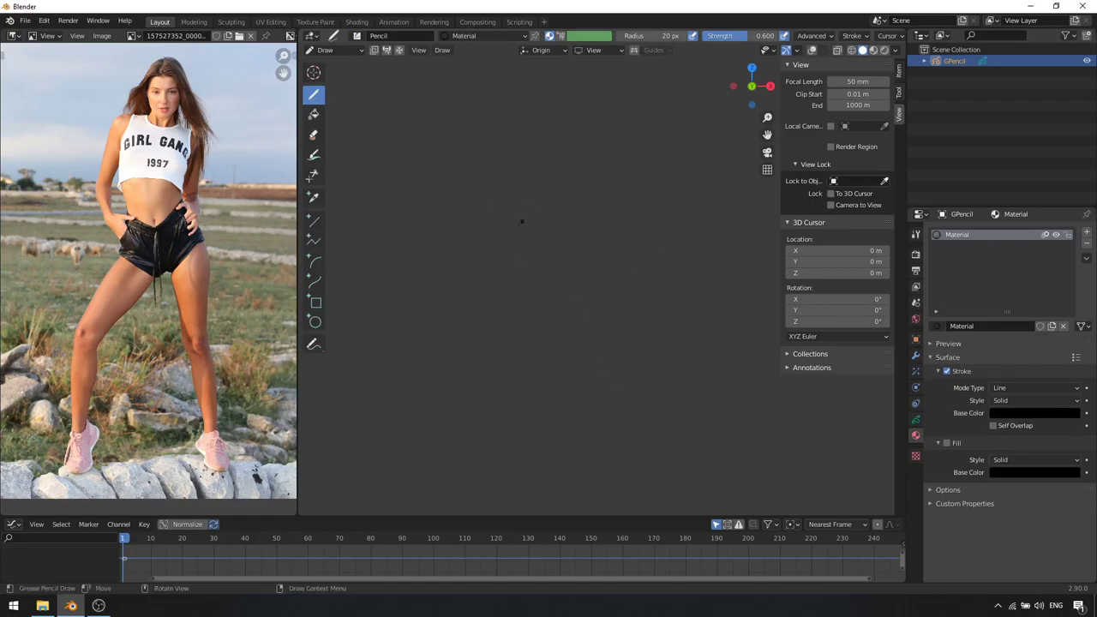
Draw the two half-closed eyes with thick upper lids and partial irises
mouse_move(505, 223)
mouse_down()
mouse_move(540, 220)
mouse_move(535, 230)
mouse_up()
mouse_move(534, 230)
ctrl+middle_down()
mouse_move(529, 194)
mouse_move(551, 254)
ctrl+middle_up()
ctrl+middle_drag(527, 241, 522, 231)
shift+middle_drag(637, 229, 575, 227)
drag(539, 246, 581, 248)
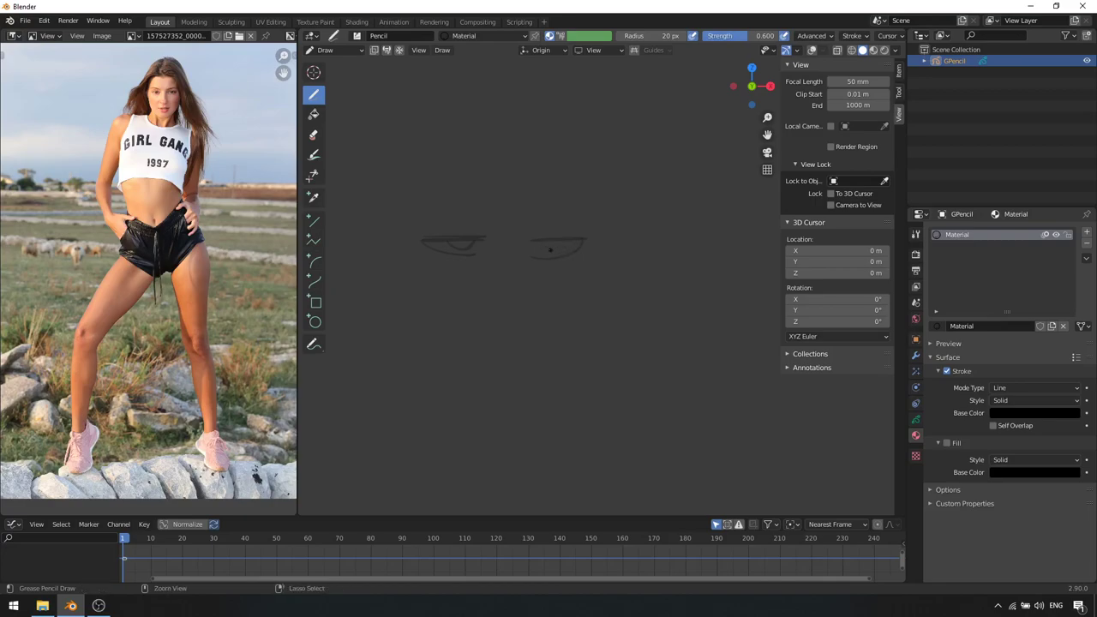
shift+middle_drag(553, 244, 569, 232)
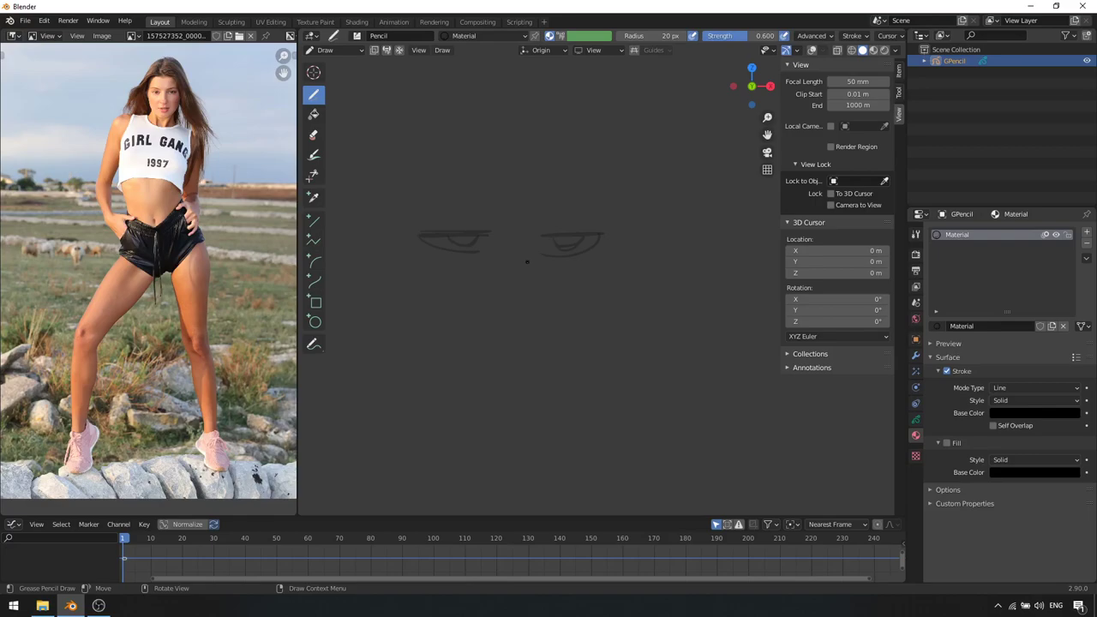
Draw the nose between the eyes and the slightly open lips below it
drag(517, 305, 511, 300)
ctrl+middle_drag(544, 271, 542, 274)
shift+middle_drag(505, 326, 521, 289)
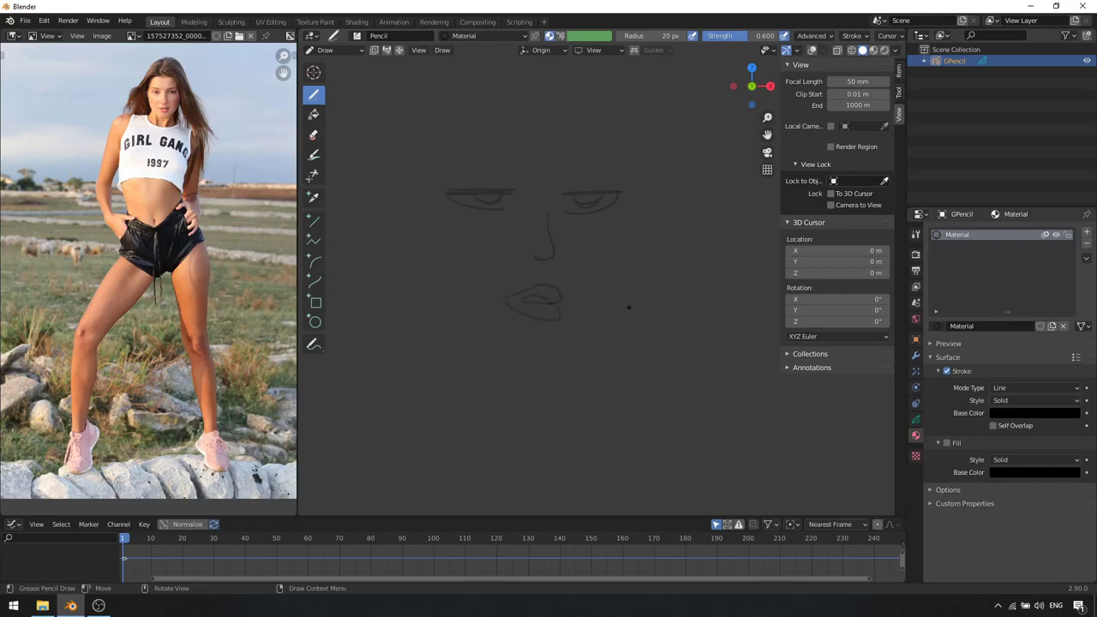
mouse_move(588, 282)
ctrl+middle_down()
mouse_move(583, 324)
mouse_move(563, 226)
mouse_move(500, 242)
ctrl+middle_up()
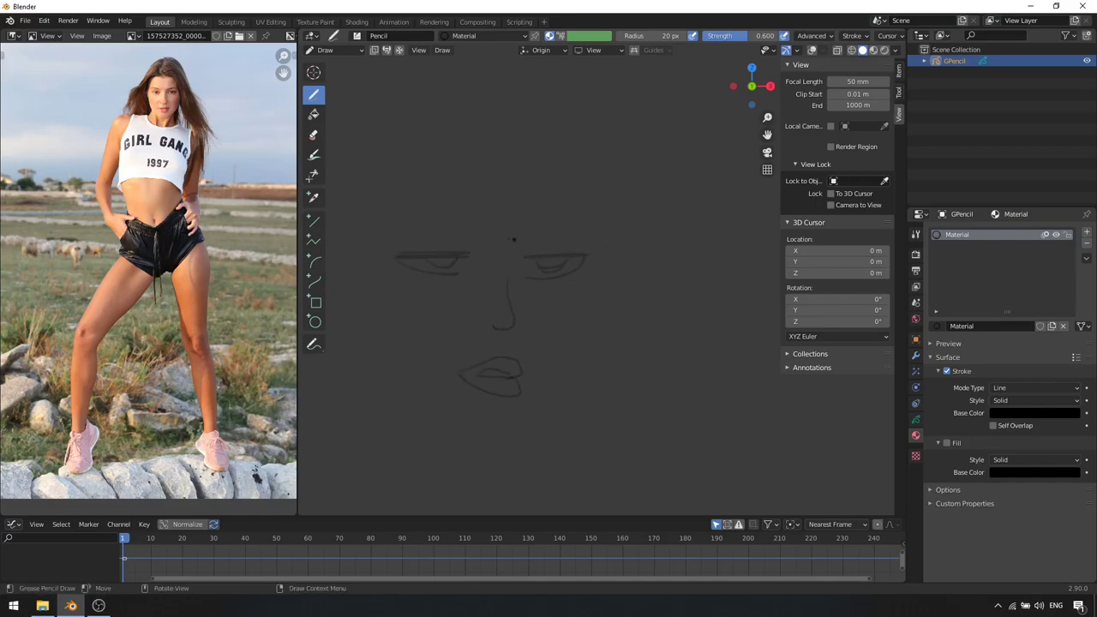
Draw an arched eyebrow above each eye
drag(520, 244, 595, 230)
ctrl+scroll(472, 233, up, 2)
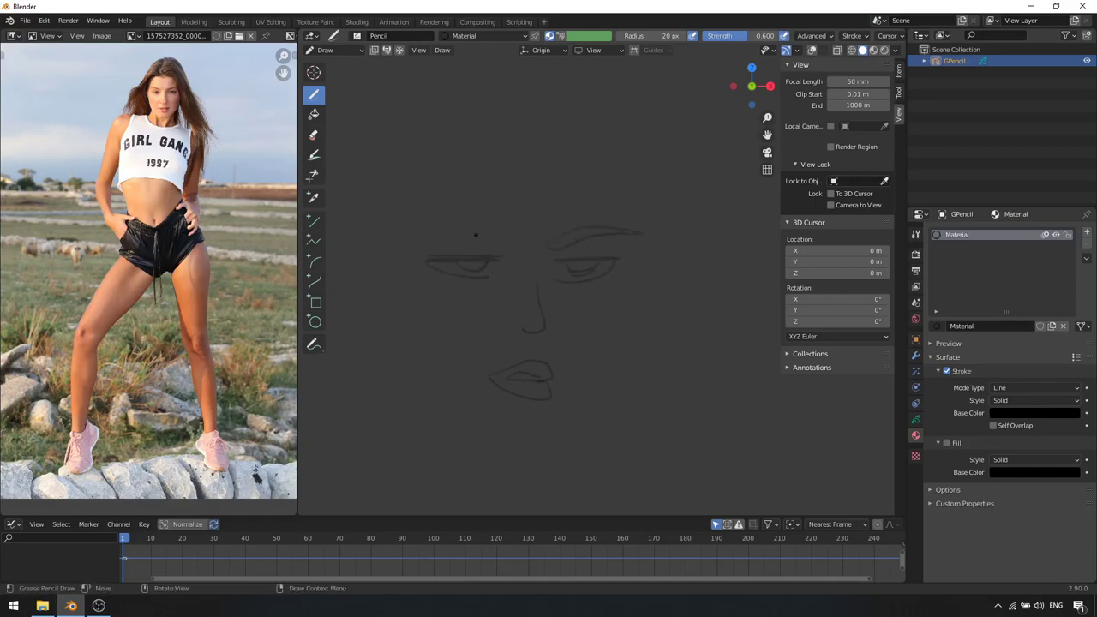
drag(414, 226, 491, 237)
mouse_move(485, 257)
shift+middle_down()
mouse_move(483, 220)
mouse_move(515, 205)
mouse_move(485, 260)
shift+middle_up()
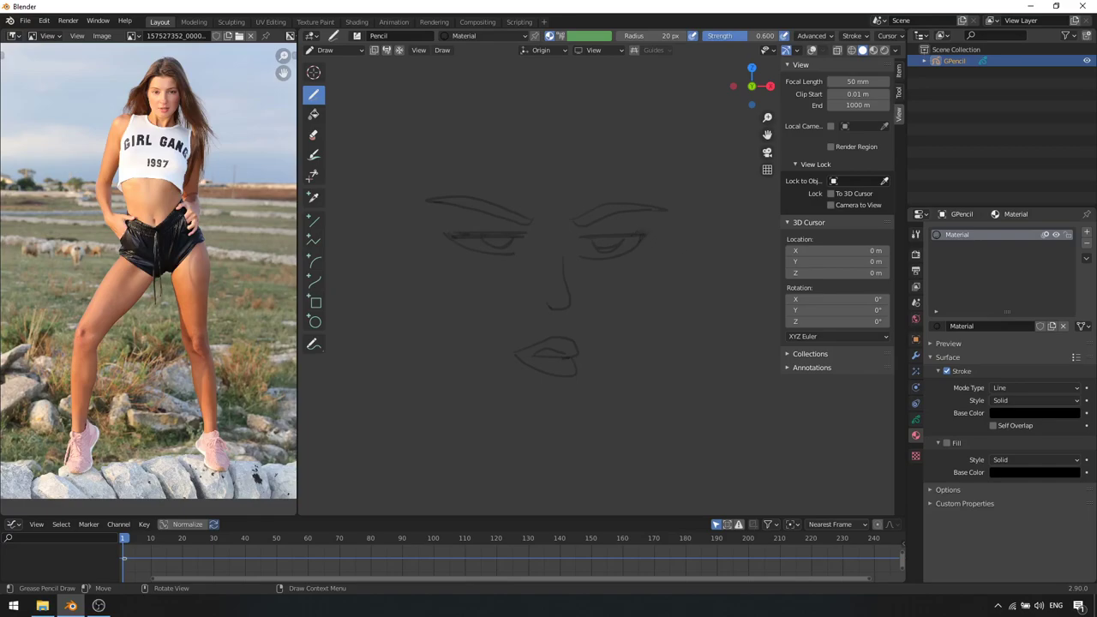
Draw the face contour around the features and add the neck, shoulder and upper torso lines
scroll(609, 292, down, 3)
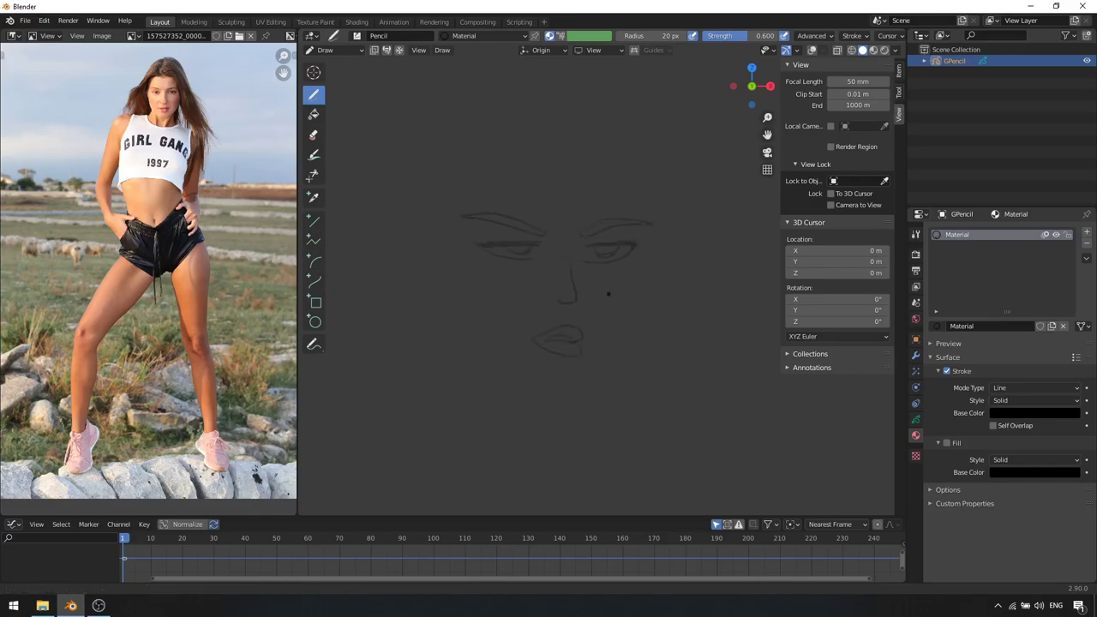
mouse_move(600, 334)
shift+middle_down()
mouse_move(563, 272)
mouse_move(533, 270)
shift+middle_up()
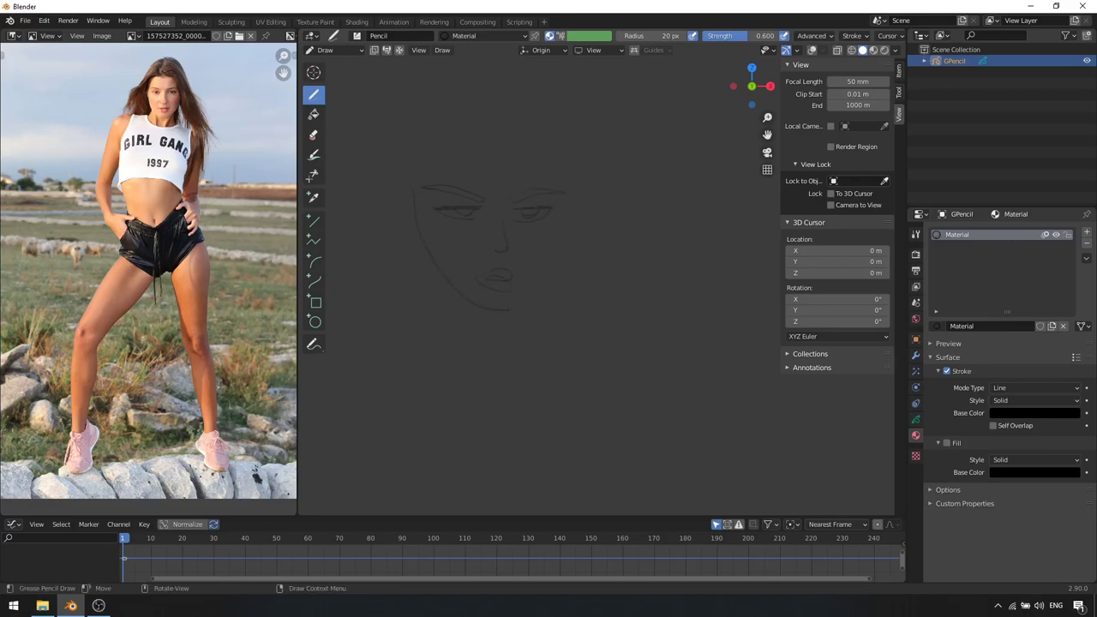
mouse_move(562, 208)
shift+middle_down()
mouse_move(600, 268)
mouse_move(587, 247)
mouse_move(574, 288)
mouse_move(577, 261)
mouse_move(509, 237)
mouse_move(567, 248)
mouse_move(515, 184)
mouse_move(502, 183)
shift+middle_up()
mouse_move(463, 212)
middle_down()
mouse_move(509, 220)
mouse_move(510, 190)
mouse_move(541, 181)
mouse_move(529, 140)
middle_up()
mouse_move(528, 255)
shift+middle_down()
mouse_move(519, 240)
mouse_move(529, 226)
mouse_move(502, 220)
shift+middle_up()
middle_drag(504, 231, 504, 237)
mouse_move(553, 225)
middle_down()
mouse_move(522, 240)
mouse_move(534, 294)
mouse_move(542, 235)
middle_up()
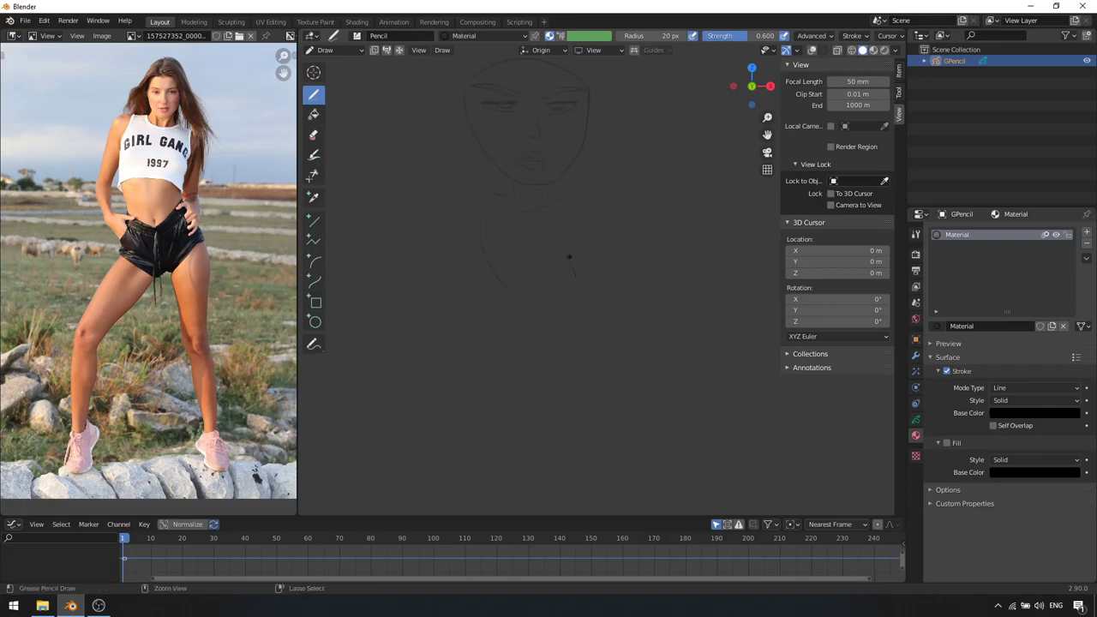
Draw the torso with the cropped top's hem and navel, and both bent arms with hands on the hips
drag(562, 245, 571, 273)
mouse_move(551, 249)
shift+middle_down()
mouse_move(544, 272)
mouse_move(566, 258)
mouse_move(551, 284)
mouse_move(538, 245)
mouse_move(553, 250)
mouse_move(557, 272)
mouse_move(479, 202)
shift+middle_up()
mouse_move(479, 291)
shift+middle_down()
mouse_move(483, 244)
mouse_move(491, 259)
mouse_move(467, 256)
shift+middle_up()
shift+middle_drag(514, 254, 451, 276)
shift+middle_drag(499, 250, 482, 303)
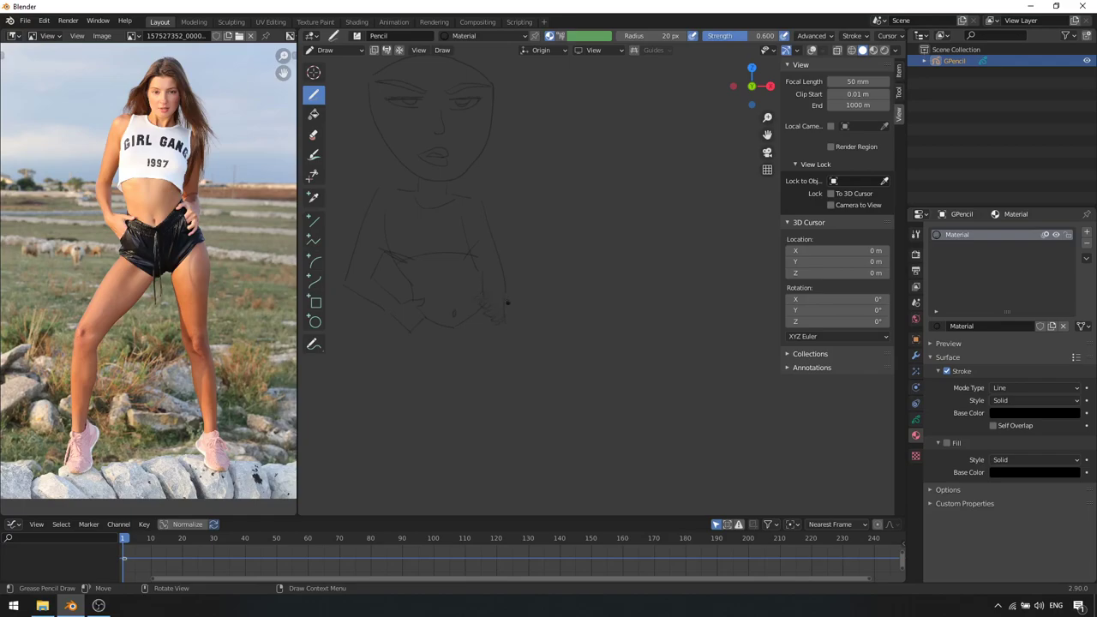
Draw long hair with jagged, pointed strands falling on both sides of the face
shift+middle_drag(519, 296, 581, 293)
ctrl+middle_drag(576, 259, 570, 286)
shift+middle_drag(560, 303, 568, 325)
mouse_move(558, 282)
shift+middle_down()
mouse_move(542, 323)
mouse_move(534, 314)
shift+middle_up()
shift+middle_drag(513, 132, 535, 145)
shift+middle_drag(516, 239, 532, 160)
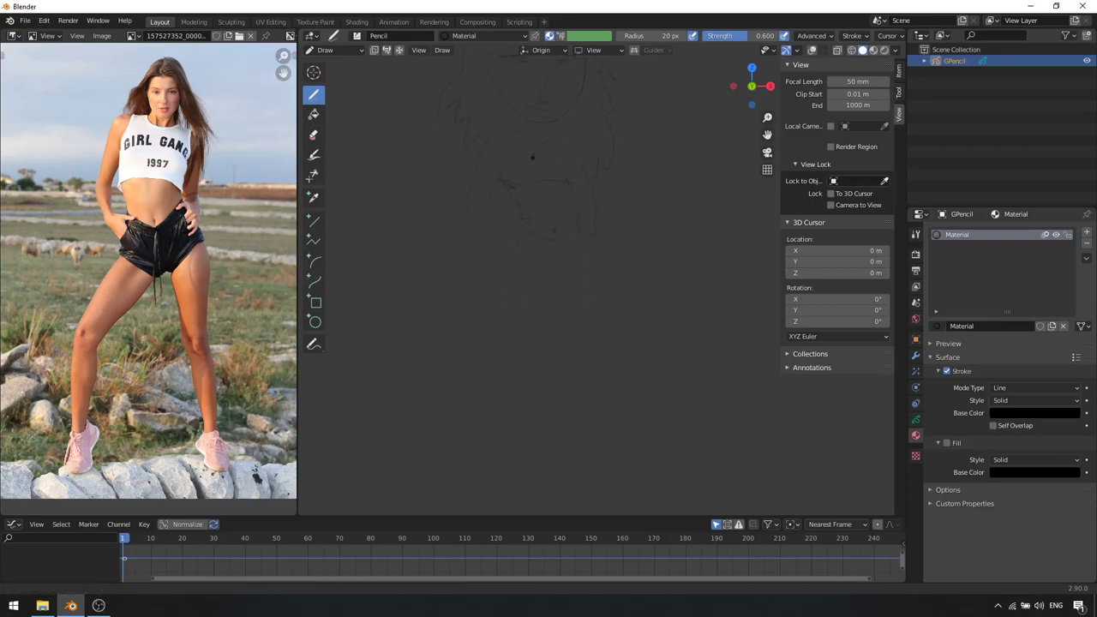
Draw the leg on the figure's left side of the picture, from the thigh through the knee and calf to the shoe
shift+scroll(536, 204, down, 2)
mouse_move(557, 254)
shift+middle_down()
mouse_move(502, 296)
mouse_move(508, 262)
shift+middle_up()
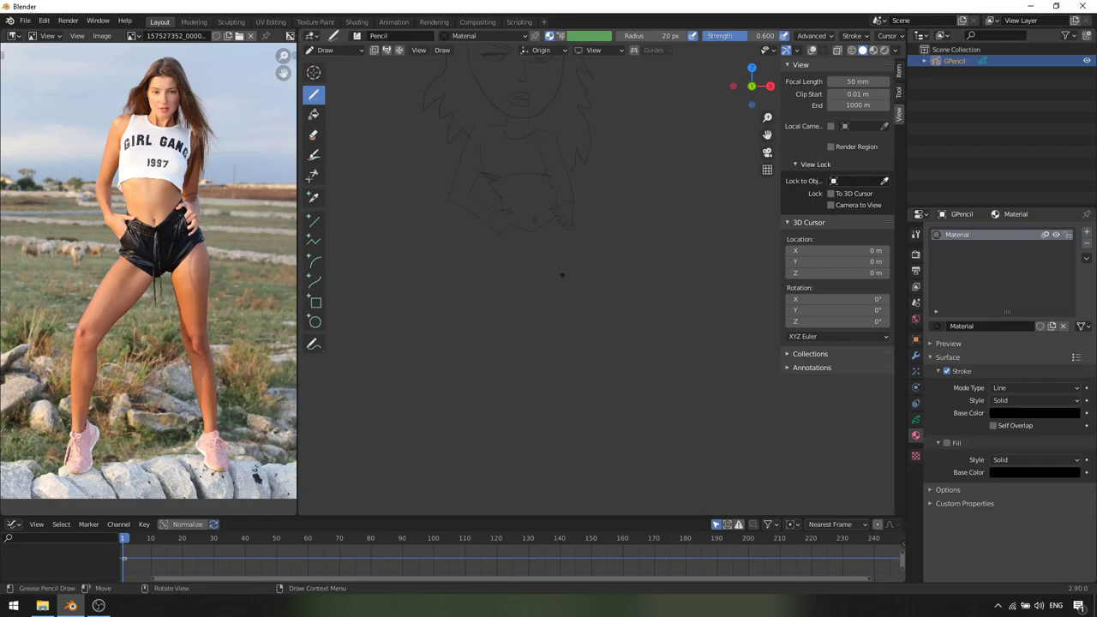
shift+middle_drag(550, 270, 585, 235)
scroll(511, 318, up, 2)
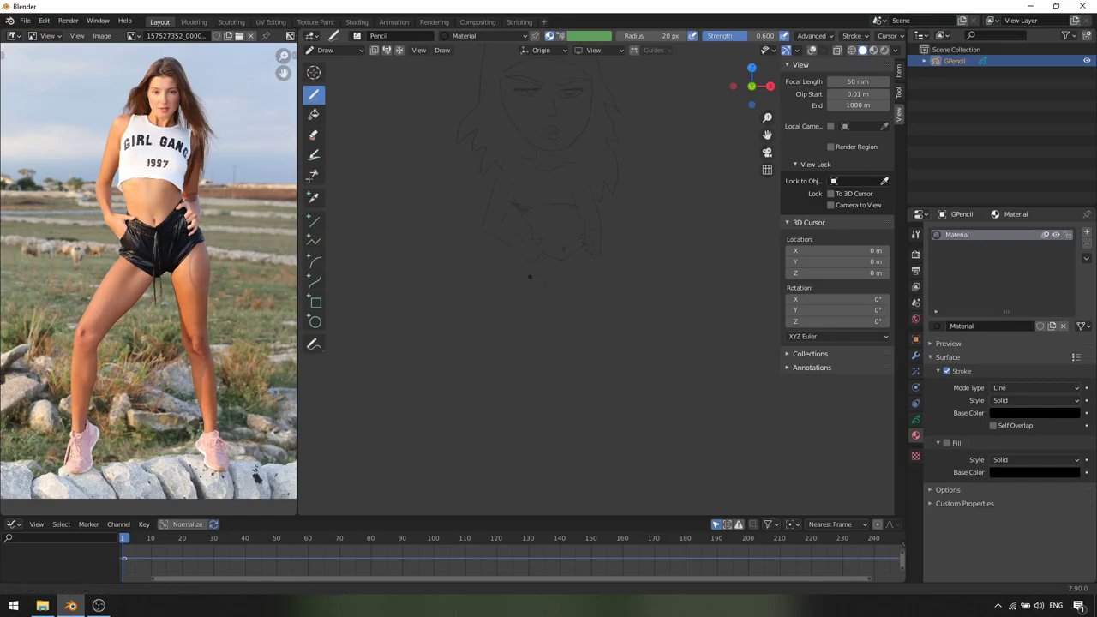
shift+middle_drag(564, 320, 555, 296)
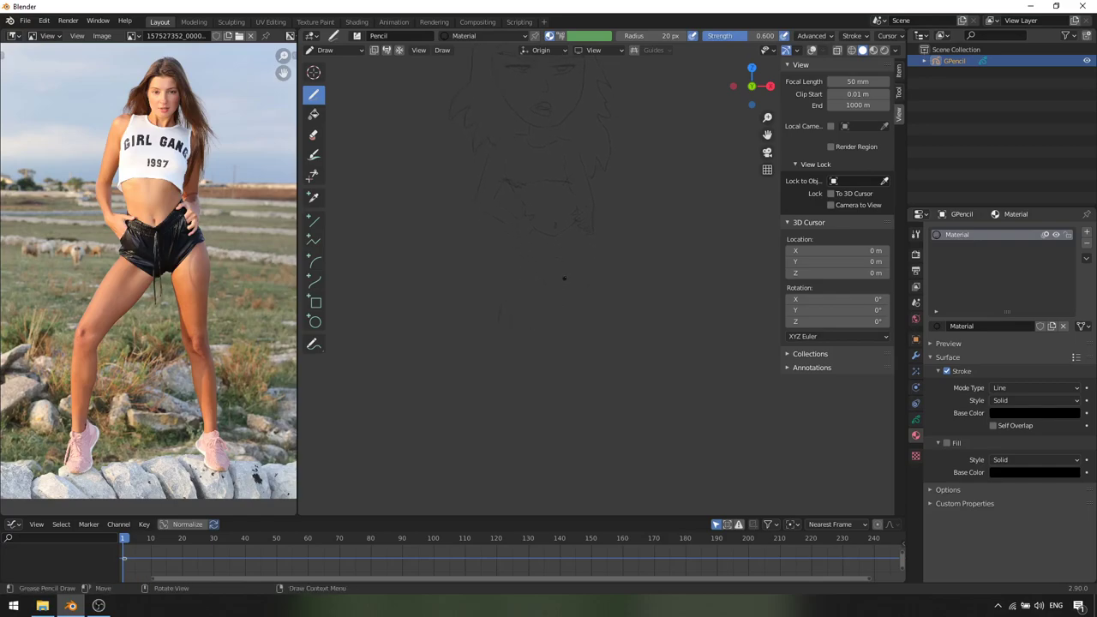
shift+middle_drag(538, 350, 529, 299)
scroll(510, 329, up, 1)
shift+middle_drag(487, 334, 482, 312)
scroll(502, 339, down, 1)
scroll(514, 328, up, 3)
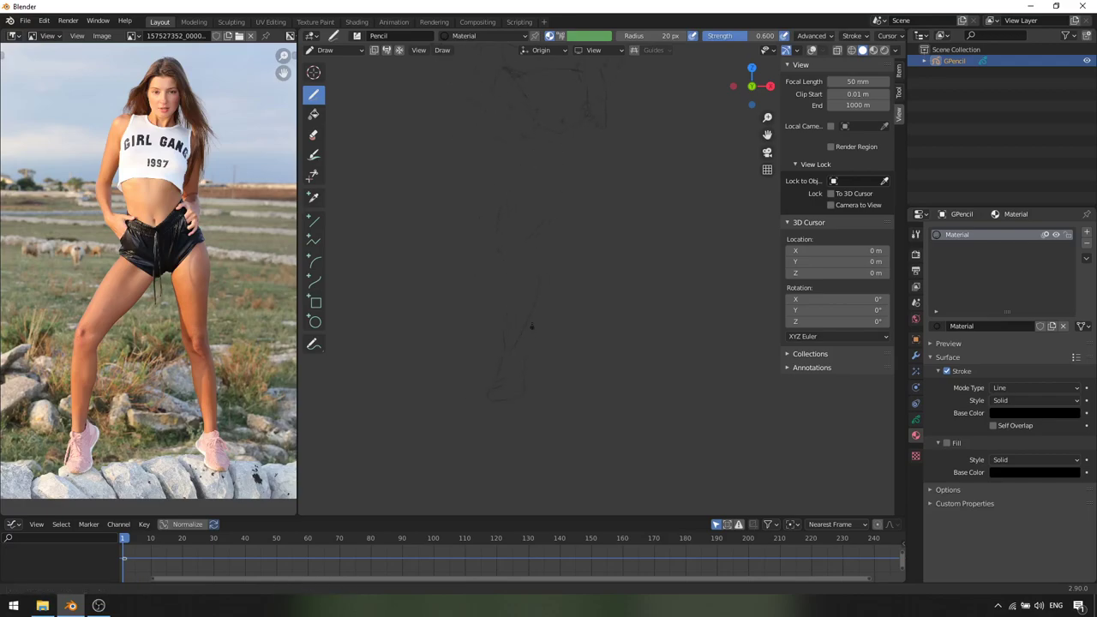
mouse_move(510, 326)
middle_down()
mouse_move(520, 321)
mouse_move(508, 342)
middle_up()
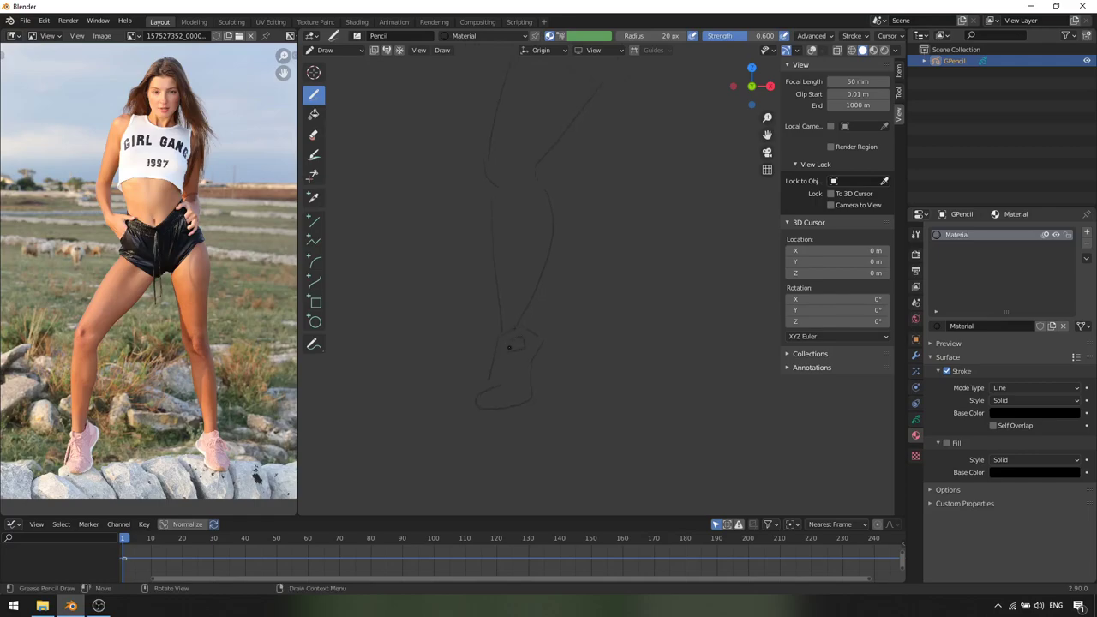
middle_drag(508, 342, 515, 338)
Draw the second leg with its shoe, and the shorts with a waistband and hanging drawstring
shift+middle_drag(540, 313, 530, 377)
mouse_move(558, 259)
shift+middle_down()
mouse_move(520, 349)
mouse_move(551, 385)
shift+middle_up()
mouse_move(583, 273)
shift+middle_down()
mouse_move(534, 289)
mouse_move(536, 334)
mouse_move(556, 344)
shift+middle_up()
shift+middle_drag(543, 296, 552, 290)
shift+middle_drag(551, 194, 524, 140)
shift+middle_drag(503, 194, 495, 237)
mouse_move(537, 307)
shift+middle_down()
mouse_move(529, 275)
mouse_move(517, 281)
shift+middle_up()
middle_drag(551, 334, 520, 297)
shift+middle_drag(535, 342, 584, 314)
scroll(573, 304, up, 2)
mouse_move(598, 280)
middle_down()
mouse_move(618, 280)
mouse_move(599, 279)
middle_up()
scroll(596, 331, down, 6)
scroll(596, 331, up, 3)
scroll(594, 351, down, 2)
Switch to Sculpt Mode and push the thigh strokes with an enlarged Push brush
key(ctrl+Tab)
key(f)
click(580, 333)
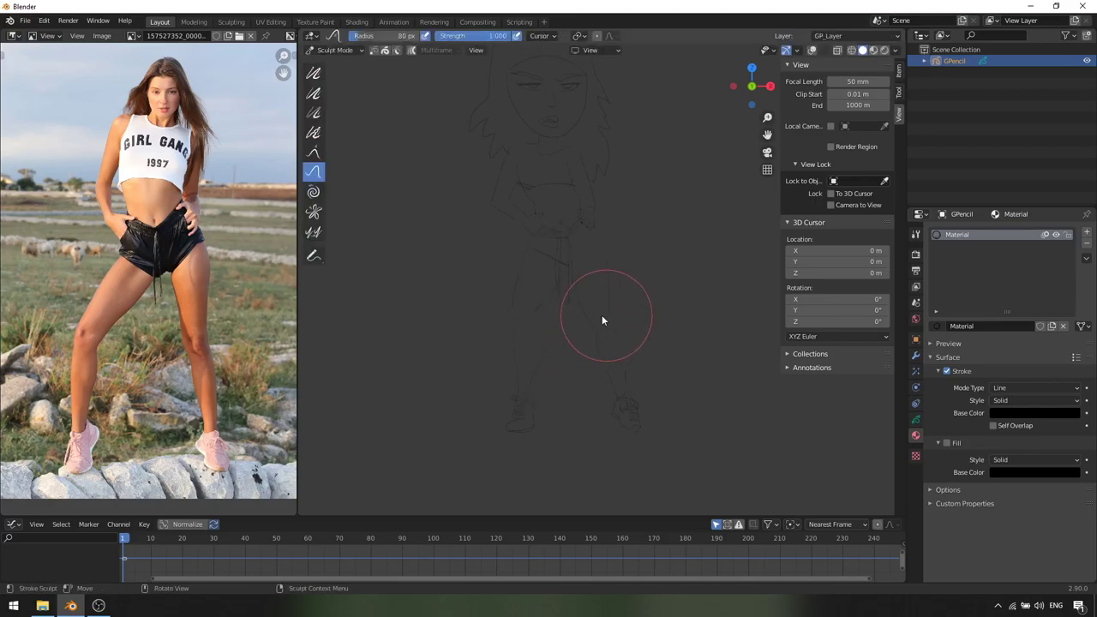
key(f)
click(614, 308)
drag(540, 310, 533, 302)
Resize the Push brush and reshape the strokes around the knees and lower legs
key(f)
click(576, 319)
key(f)
click(545, 337)
key(f)
click(531, 341)
drag(536, 336, 541, 335)
key(f)
click(620, 344)
drag(557, 403, 554, 389)
Enlarge the Push brush to a 219 px radius and shift the strokes of the waist and hips
key(f)
click(546, 376)
key(f)
click(535, 292)
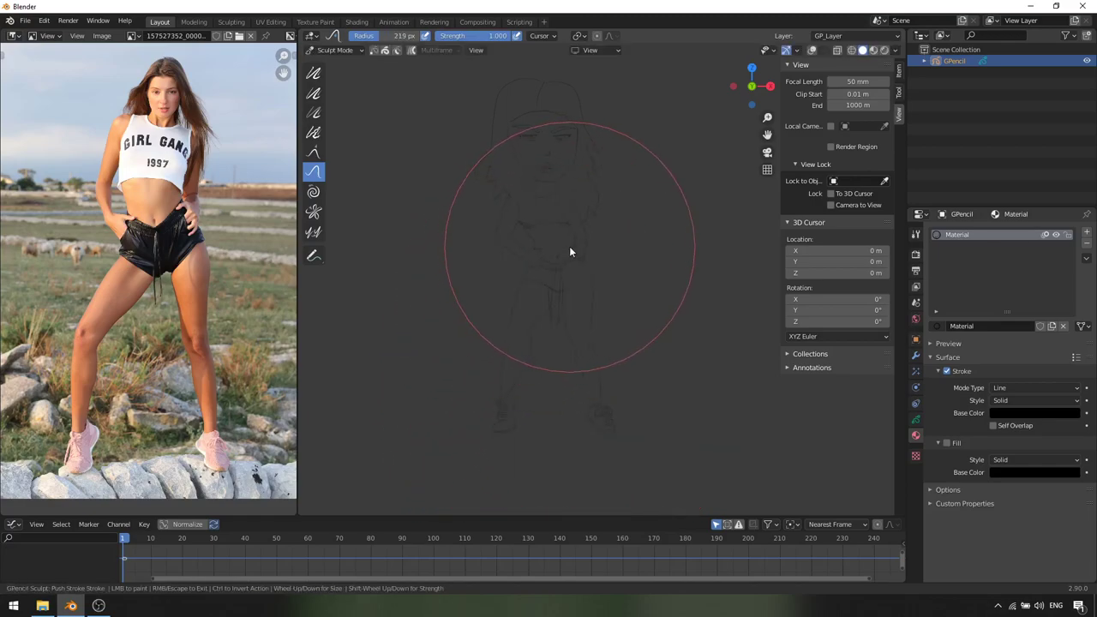
drag(542, 263, 575, 265)
Adjust the Push brush radius and push the strokes of the feet to correct the stance
key(f)
click(527, 340)
key(f)
click(521, 326)
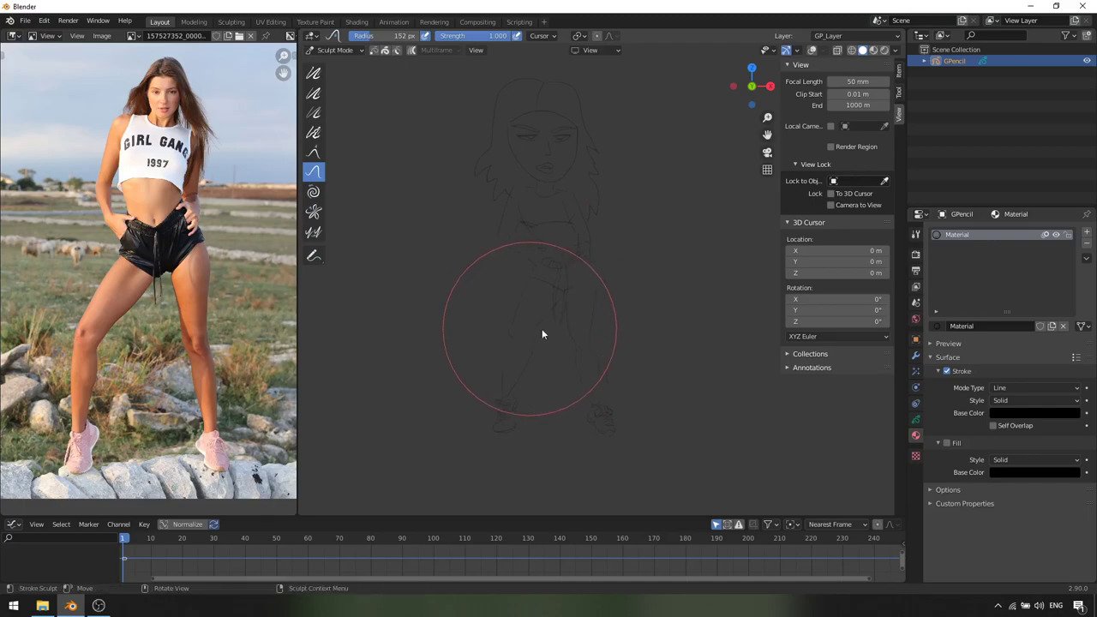
key(f)
click(622, 345)
key(f)
click(508, 343)
drag(502, 424, 501, 433)
mouse_move(590, 428)
mouse_down()
mouse_move(641, 455)
mouse_move(606, 441)
mouse_move(617, 345)
mouse_move(565, 378)
mouse_move(507, 379)
mouse_move(485, 438)
mouse_move(492, 404)
mouse_up()
Resize the Push brush and refine the proportions of the figure's midsection strokes
key(f)
click(674, 450)
scroll(583, 368, up, 2)
scroll(508, 379, down, 3)
key(f)
click(636, 400)
key(f)
click(672, 347)
scroll(544, 340, up, 2)
mouse_move(545, 341)
shift+middle_down()
mouse_move(576, 293)
mouse_move(576, 383)
shift+middle_up()
key(f)
click(580, 343)
mouse_move(583, 329)
mouse_down()
mouse_move(583, 313)
mouse_move(598, 308)
mouse_up()
Push the upper-body strokes with a resized brush to finish correcting the figure's proportions
key(f)
click(580, 307)
key(f)
click(605, 283)
shift+middle_drag(586, 281, 592, 335)
key(f)
click(612, 302)
key(f)
click(566, 245)
drag(564, 242, 575, 232)
key(f)
click(614, 237)
mouse_move(591, 235)
ctrl+middle_down()
mouse_move(597, 314)
mouse_move(611, 252)
ctrl+middle_up()
key(f)
click(604, 314)
mouse_move(610, 270)
shift+middle_down()
mouse_move(586, 316)
mouse_move(599, 341)
mouse_move(614, 303)
mouse_move(611, 348)
mouse_move(617, 285)
mouse_move(618, 331)
mouse_move(617, 285)
mouse_move(635, 264)
shift+middle_up()
Return to Draw Mode and letter GIRL GANG with 1997 beneath it in outlined characters across the top
key(ctrl+Tab)
scroll(634, 266, up, 8)
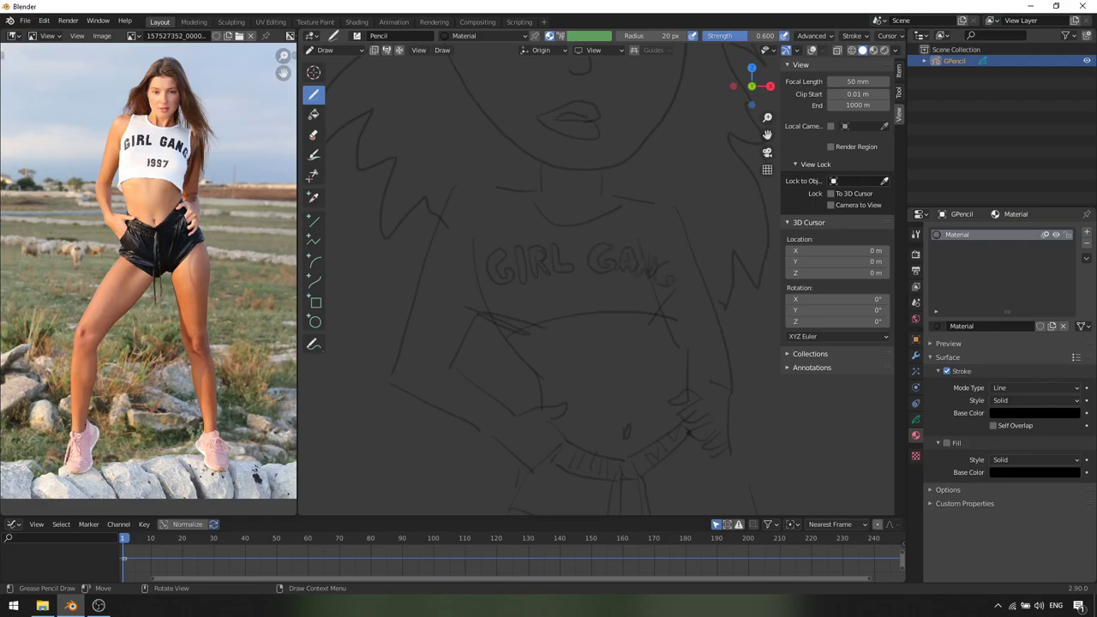
mouse_move(589, 329)
ctrl+middle_down()
mouse_move(557, 278)
mouse_move(534, 267)
ctrl+middle_up()
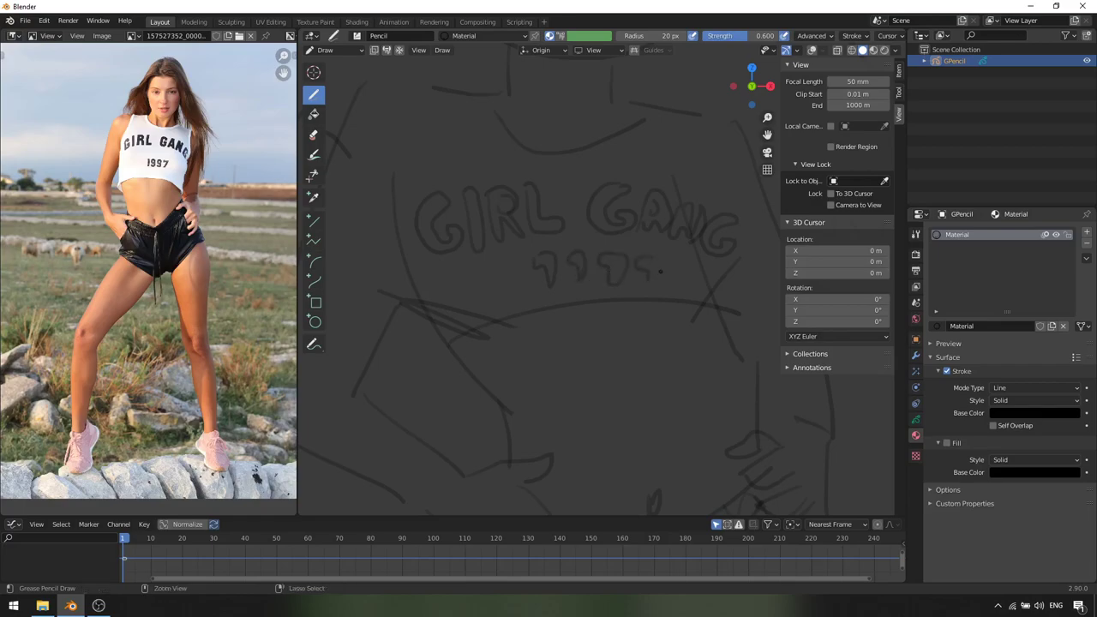
key(ctrl+z)
ctrl+middle_drag(574, 258, 584, 365)
mouse_move(603, 287)
ctrl+middle_down()
mouse_move(594, 355)
mouse_move(555, 346)
ctrl+middle_up()
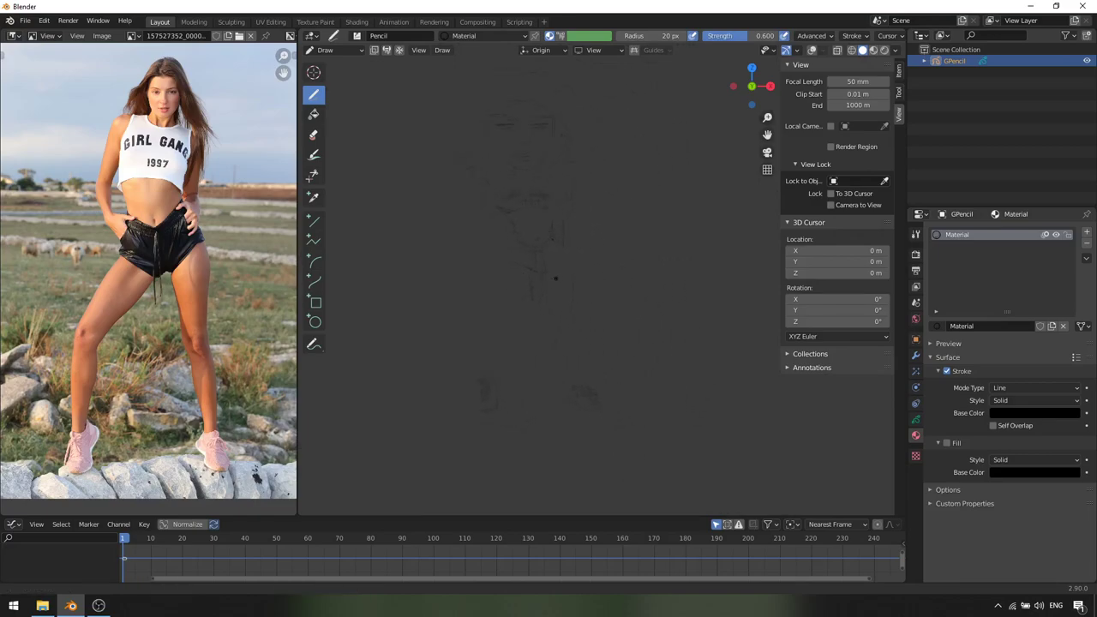
Set the Pencil brush radius to 1 px
ctrl+middle_drag(579, 290, 595, 284)
mouse_move(595, 283)
shift+middle_down()
mouse_move(582, 285)
mouse_move(607, 331)
mouse_move(584, 294)
mouse_move(587, 262)
shift+middle_up()
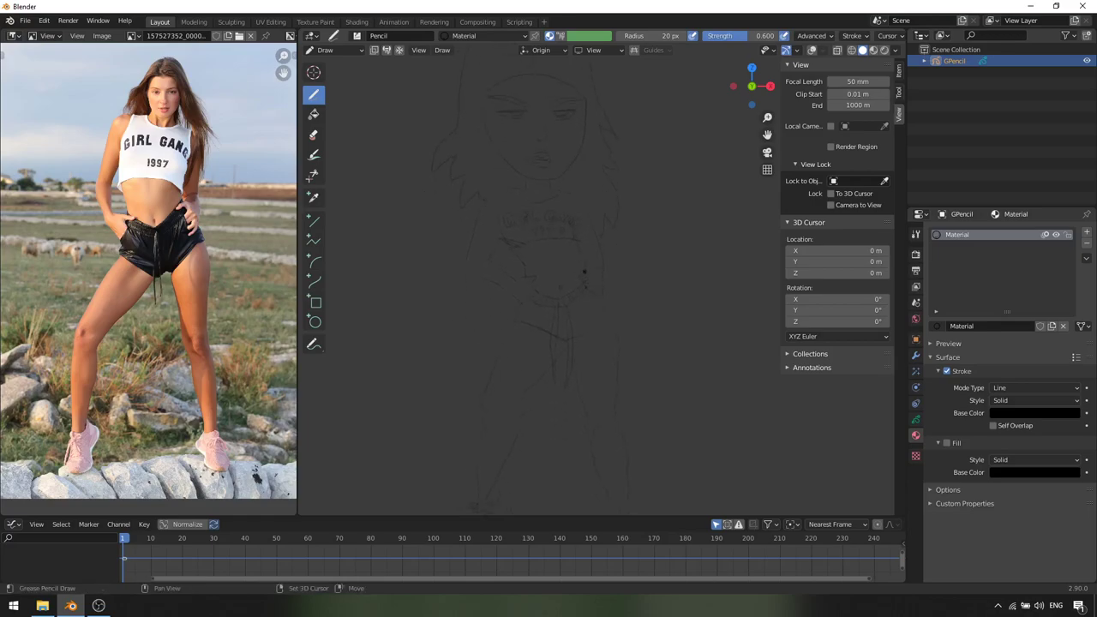
right_click(588, 237)
click(595, 239)
text(1)
key(Return)
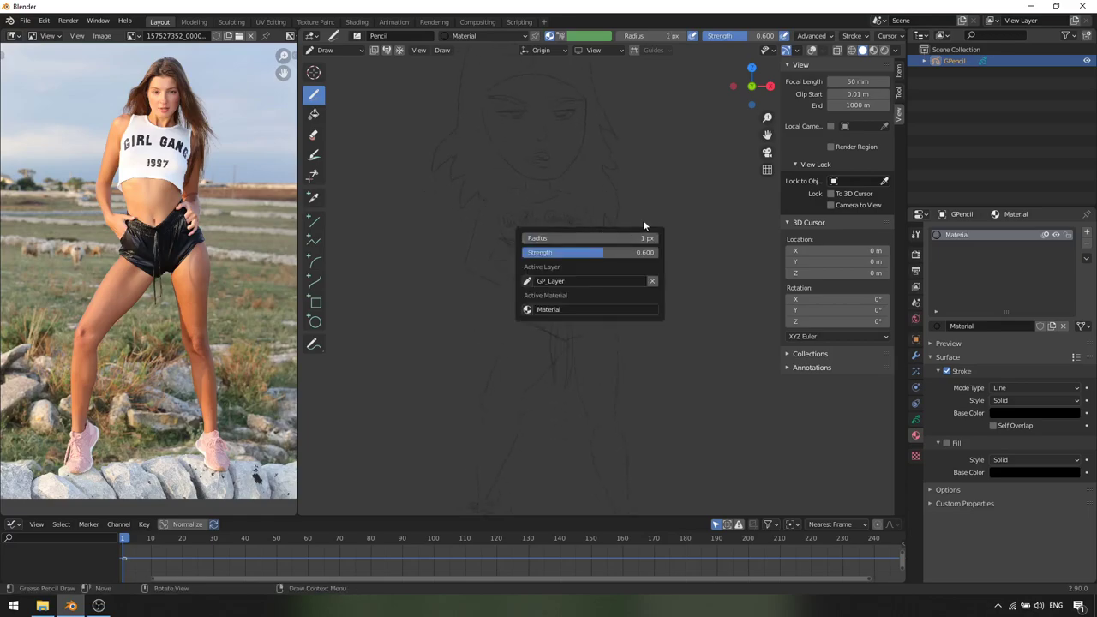
Choose the Pen brush for drawing and set its radius to 1 px
click(898, 92)
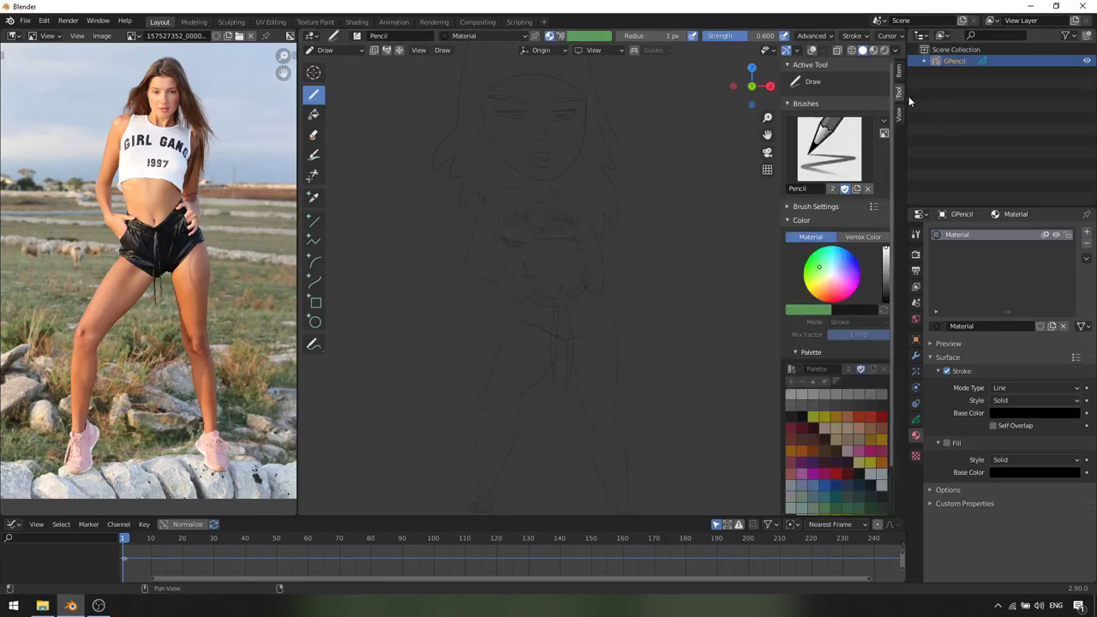
click(829, 147)
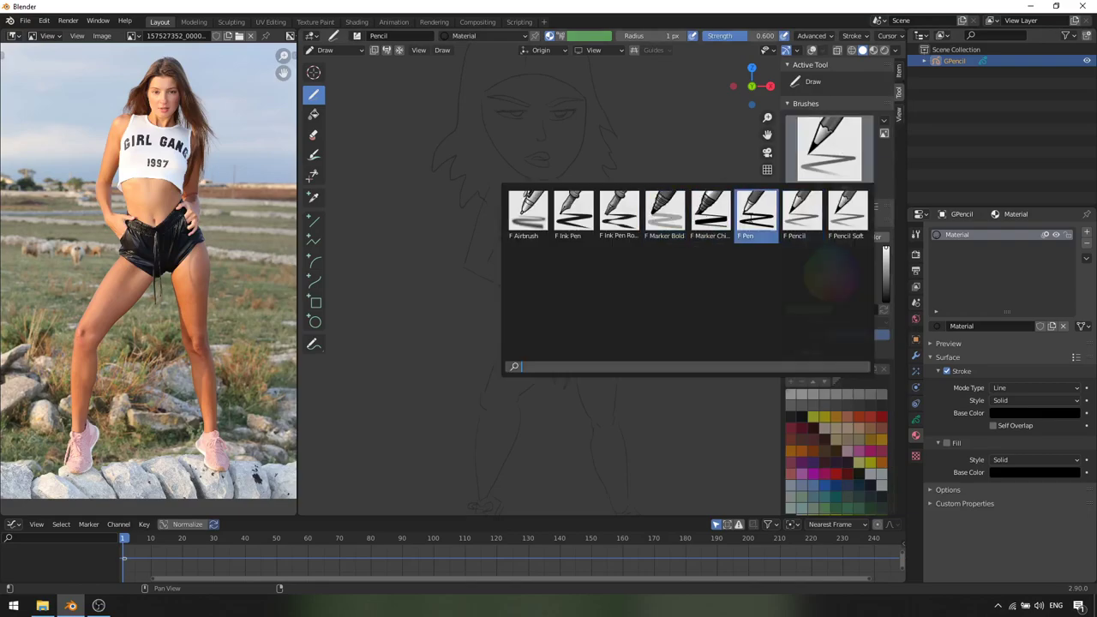
click(756, 214)
click(832, 150)
right_click(671, 195)
click(671, 189)
text(1)
key(Return)
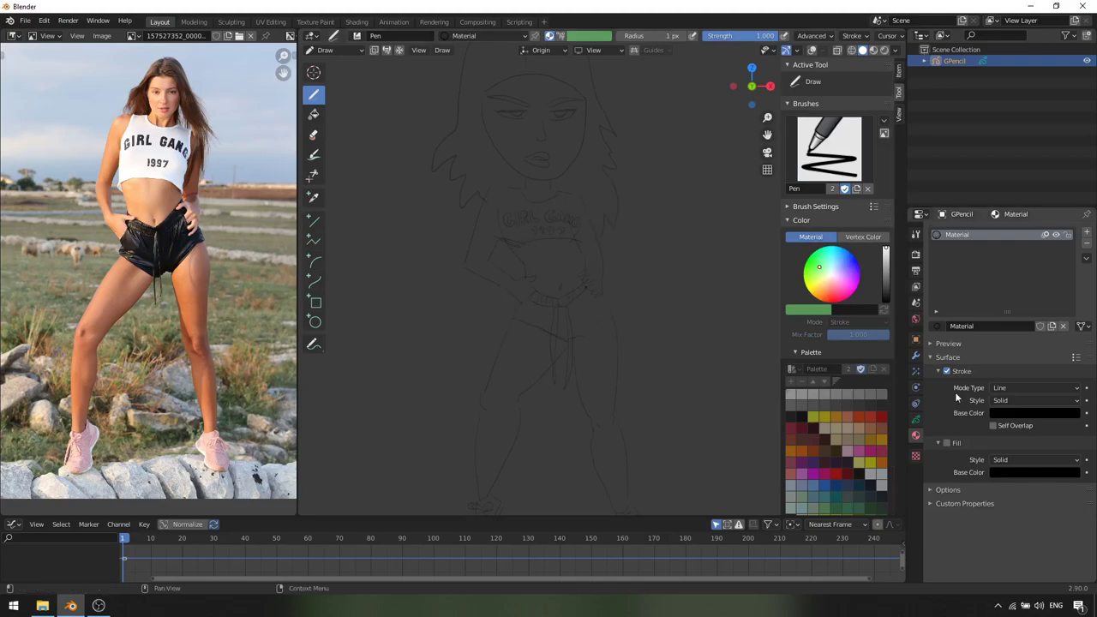
Rename the existing Grease Pencil material and the existing layer both to line
double_click(963, 236)
key(BackSpace)
text(line)
key(Return)
click(915, 419)
double_click(966, 268)
text(line)
key(Return)
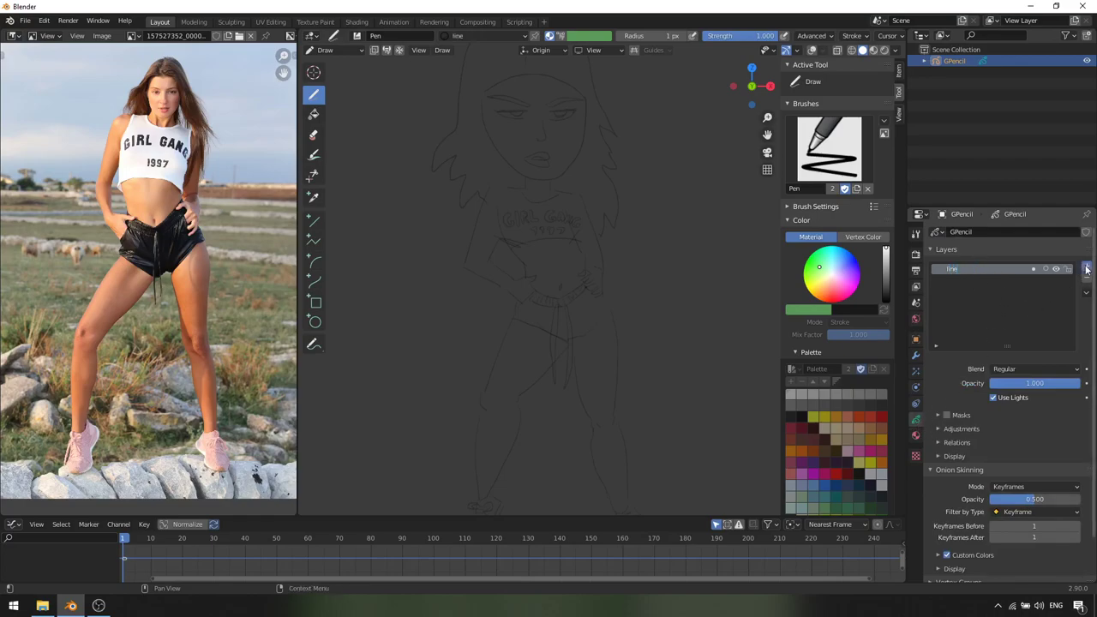
Add a Grease Pencil layer named color and place it below the line layer
click(1087, 266)
double_click(954, 269)
text(color)
key(Return)
click(1086, 320)
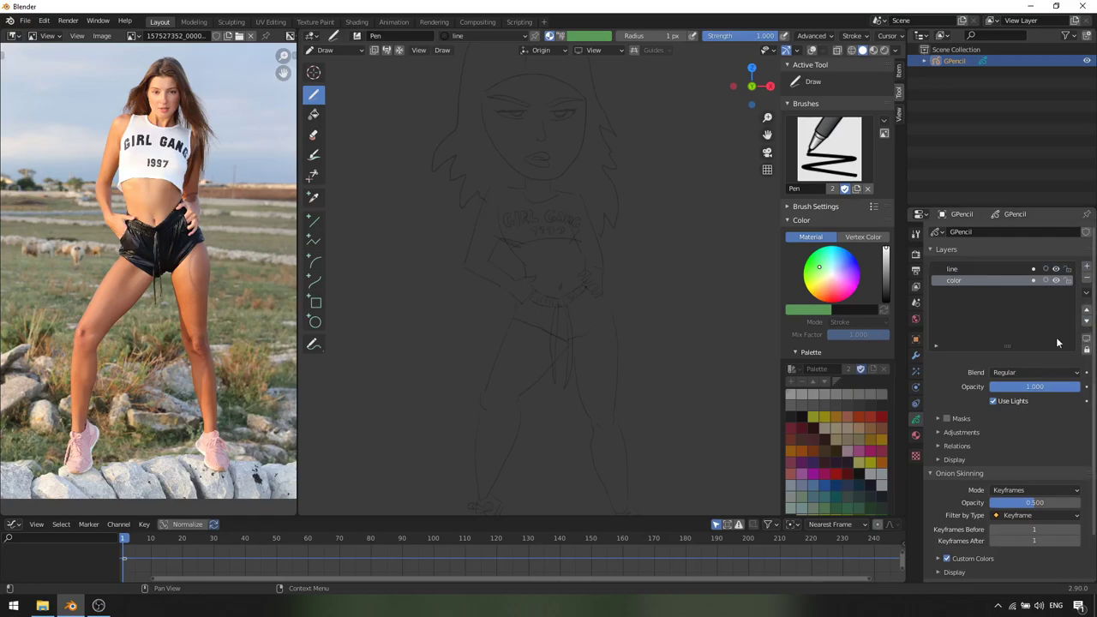
Create a fill-only material named skin, sampling its fill color from the woman's face in the reference photo
click(915, 435)
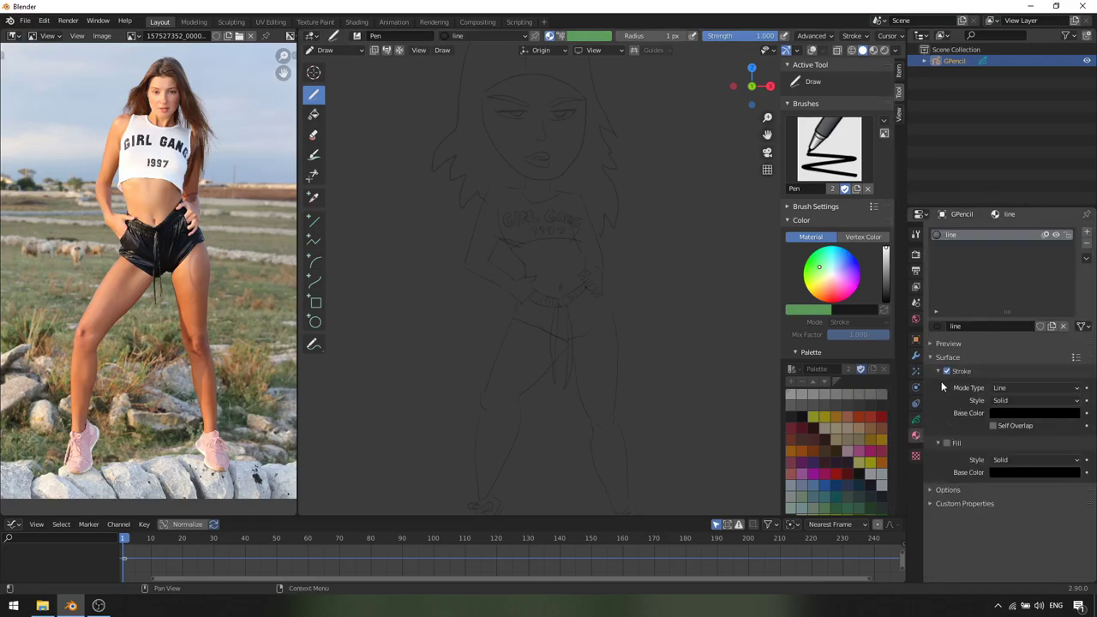
click(1087, 232)
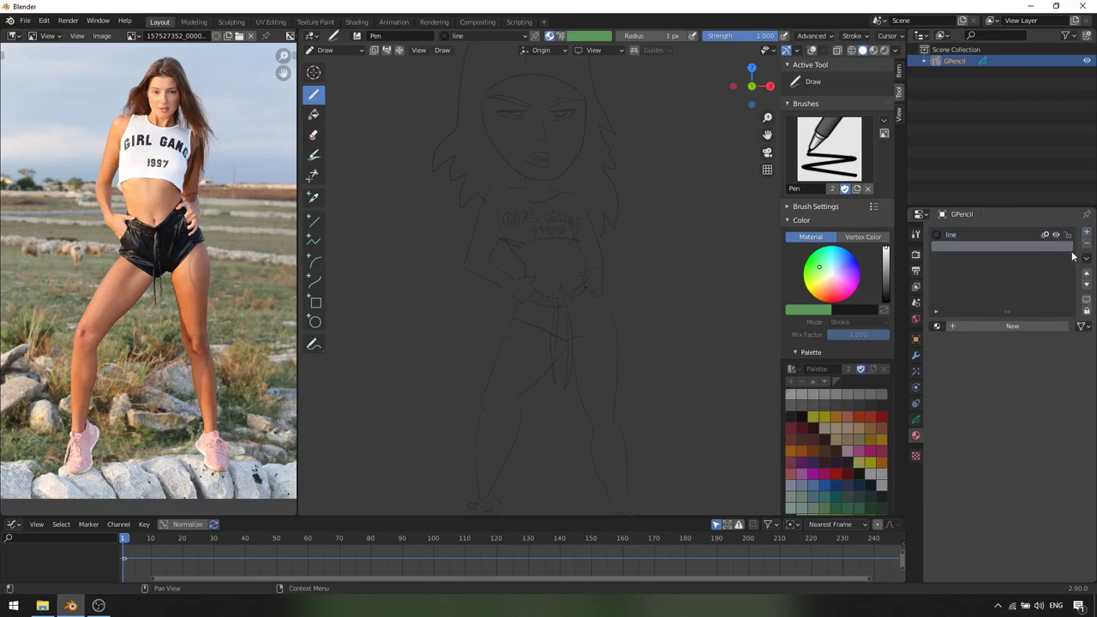
click(975, 326)
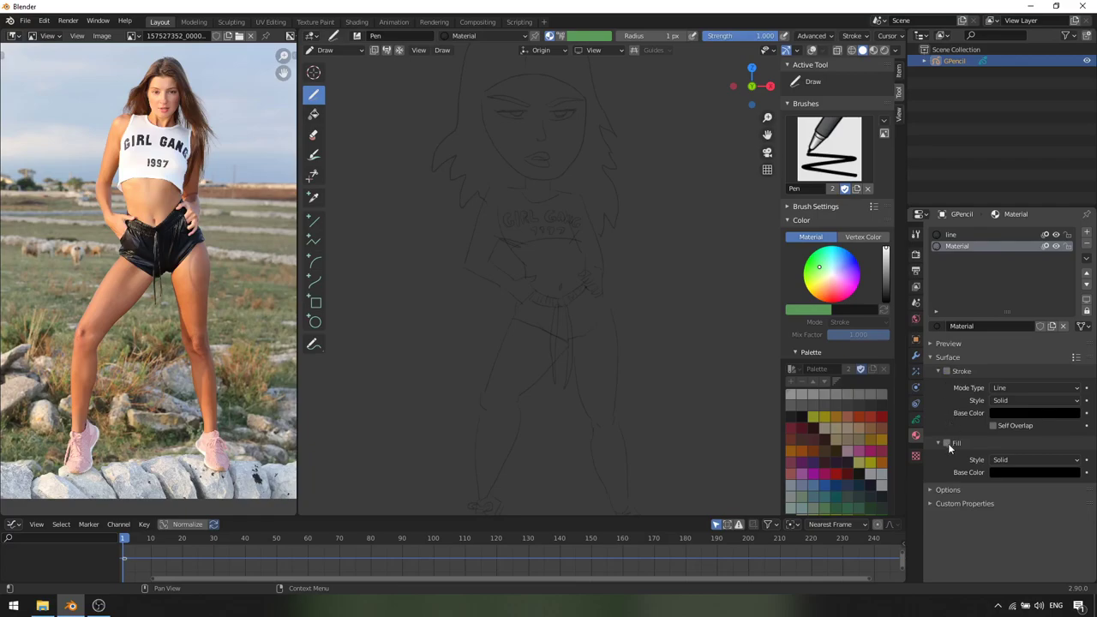
click(1017, 473)
click(1073, 426)
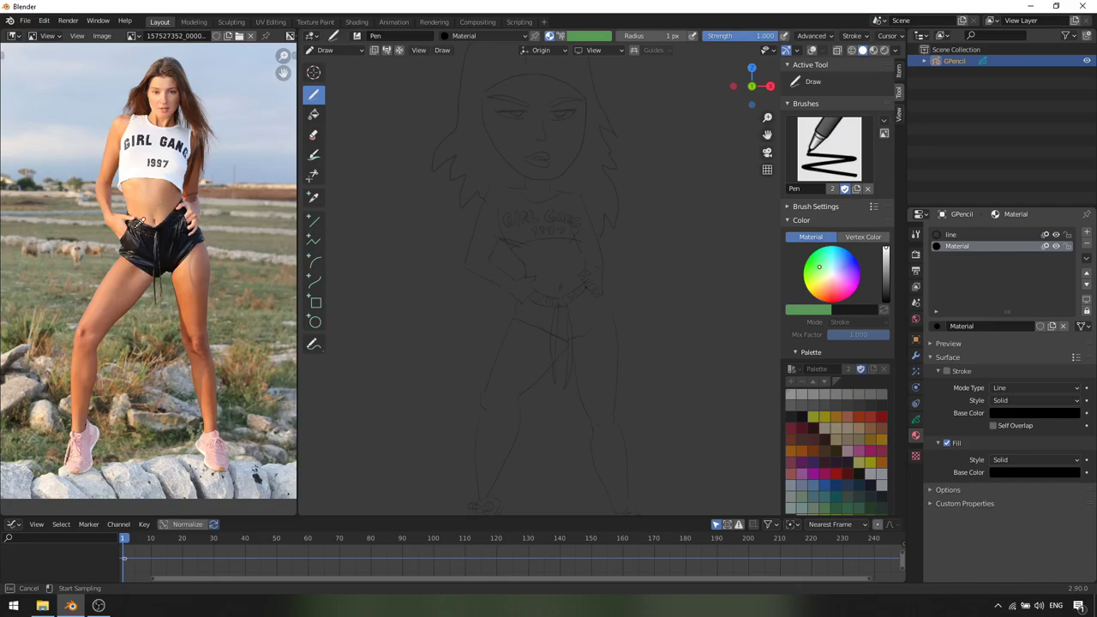
click(157, 101)
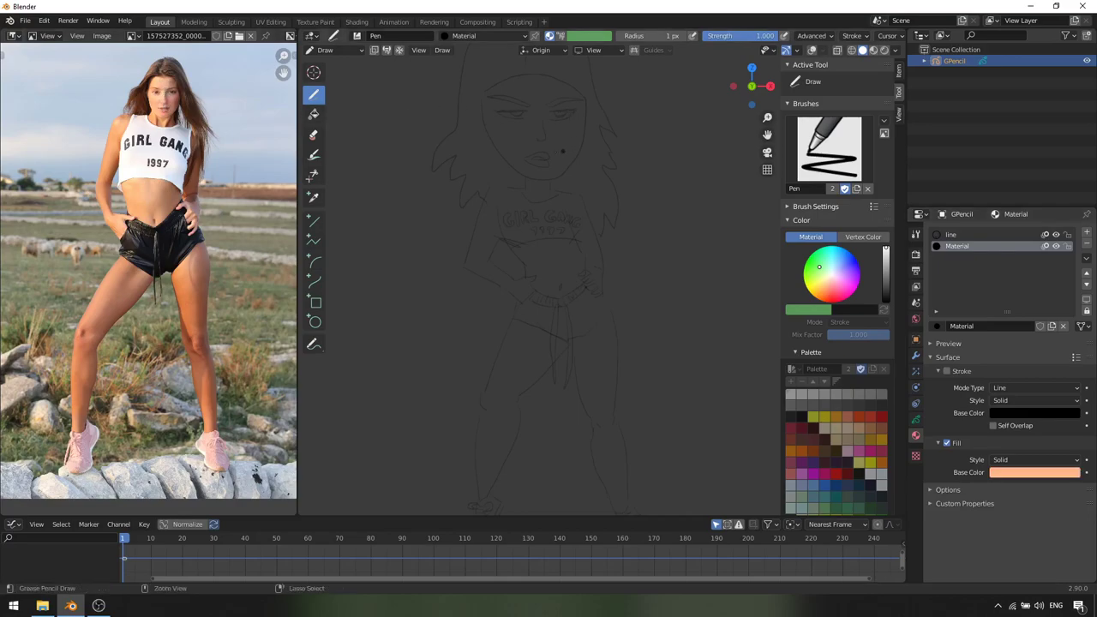
scroll(540, 156, up, 2)
mouse_move(540, 156)
shift+middle_down()
mouse_move(556, 240)
mouse_move(574, 252)
shift+middle_up()
double_click(968, 248)
text(skin)
key(Return)
Trace the sketched face outline with the skin material to fill the whole face
scroll(453, 168, up, 1)
mouse_move(452, 180)
mouse_down()
mouse_move(480, 250)
mouse_move(509, 272)
mouse_move(545, 279)
mouse_move(580, 248)
mouse_move(597, 196)
mouse_move(584, 155)
mouse_move(460, 161)
mouse_up()
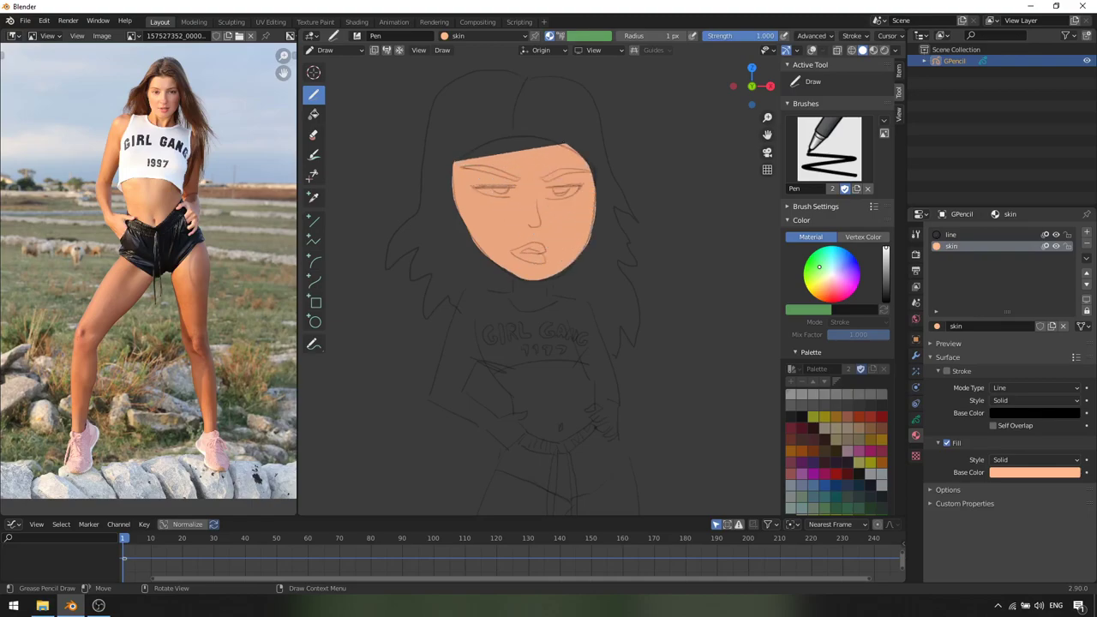
scroll(490, 179, up, 2)
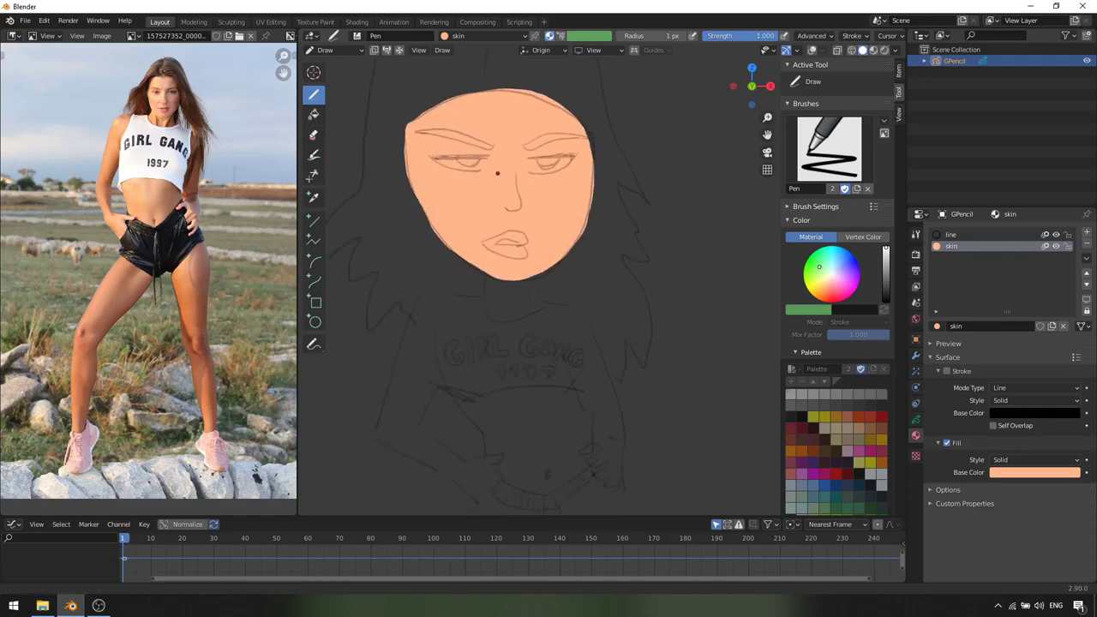
Enter Sculpt Mode, lock the line material, and set the Push brush radius to 106 px
ctrl+middle_drag(497, 173, 496, 183)
key(ctrl+Tab)
key(f)
click(438, 247)
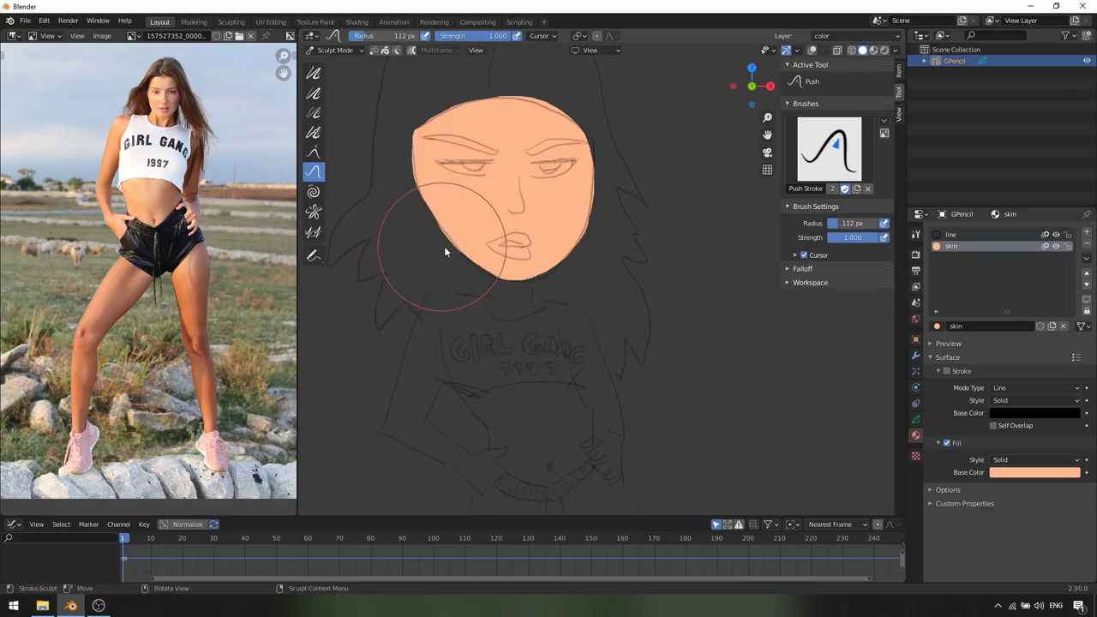
click(1069, 235)
key(f)
click(443, 246)
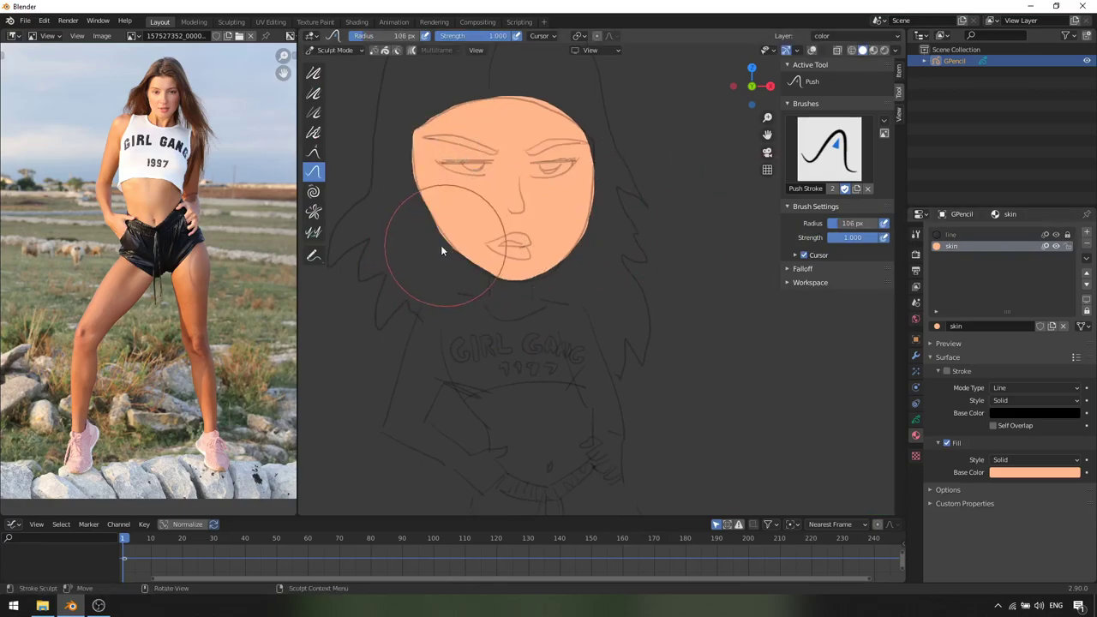
Push the edges of the face fill onto the sketched outline along the cheeks, chin and forehead, resizing the brush as needed
key(f)
click(409, 192)
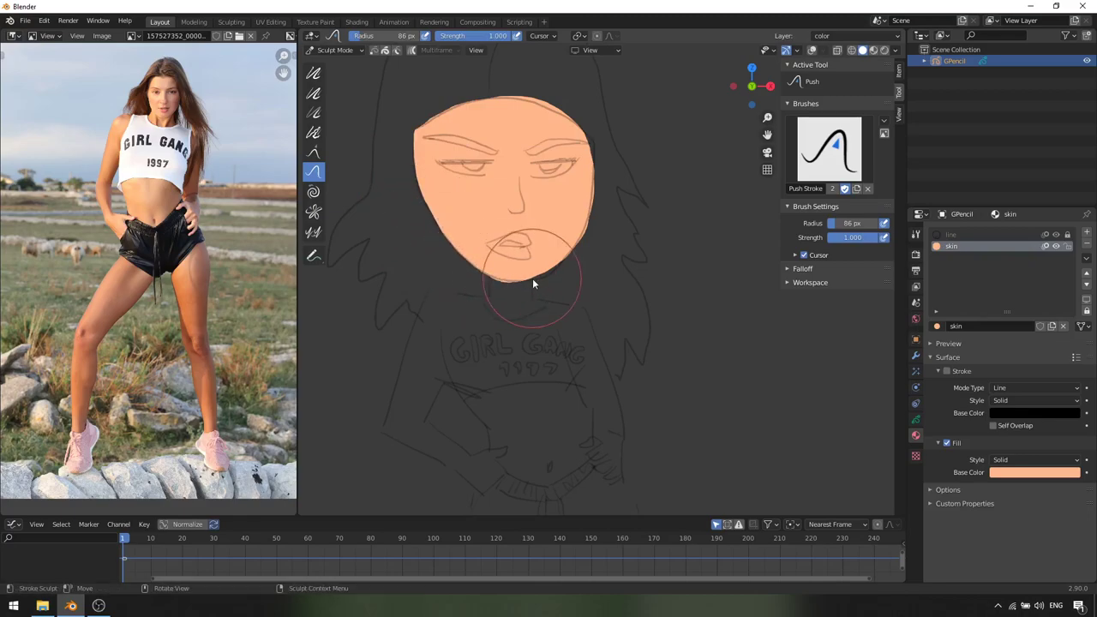
key(f)
click(602, 229)
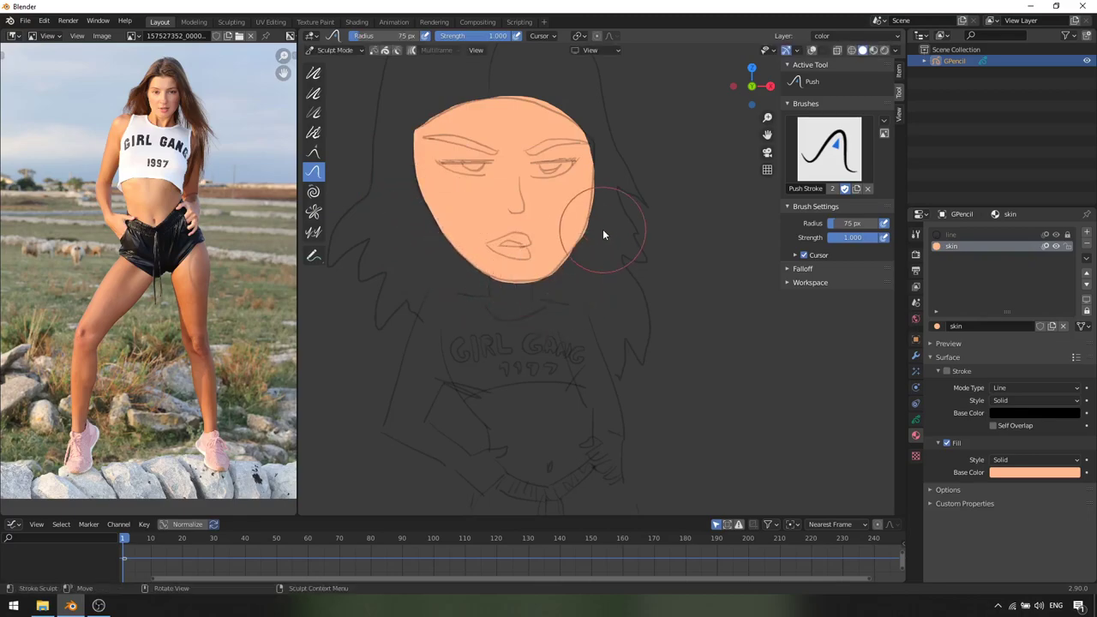
key(f)
click(594, 154)
key(f)
click(639, 132)
drag(544, 96, 543, 106)
Return to Draw Mode and fill the neck down to the shirt's neckline with the skin material
key(ctrl+Tab)
click(556, 163)
shift+middle_drag(494, 278, 505, 208)
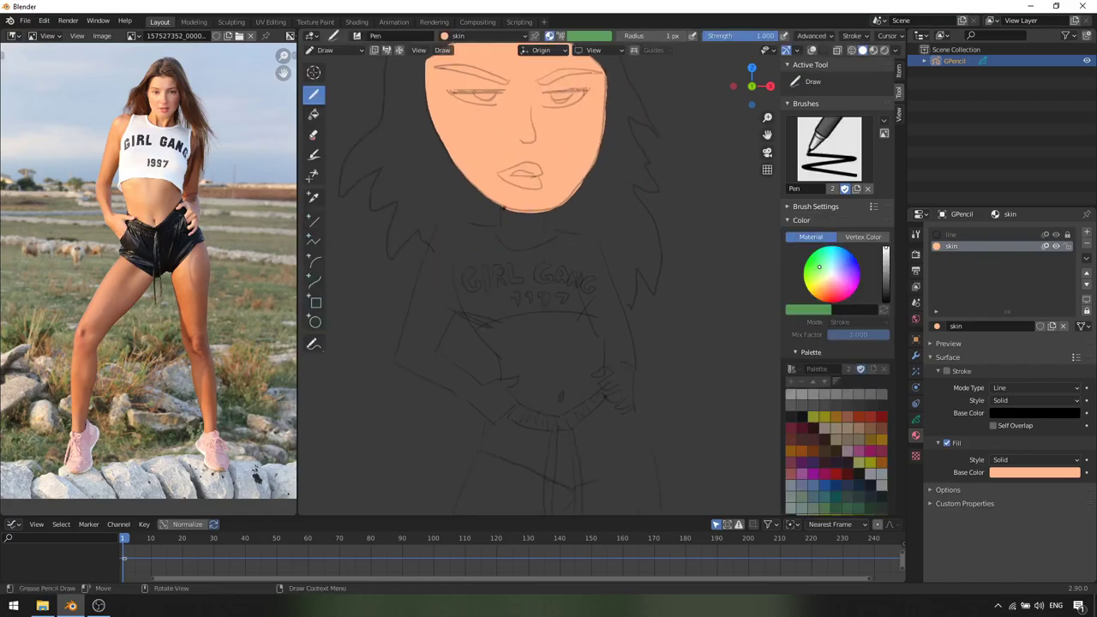
mouse_move(502, 215)
mouse_down()
mouse_move(492, 233)
mouse_move(513, 249)
mouse_move(545, 242)
mouse_move(555, 227)
mouse_move(534, 201)
mouse_up()
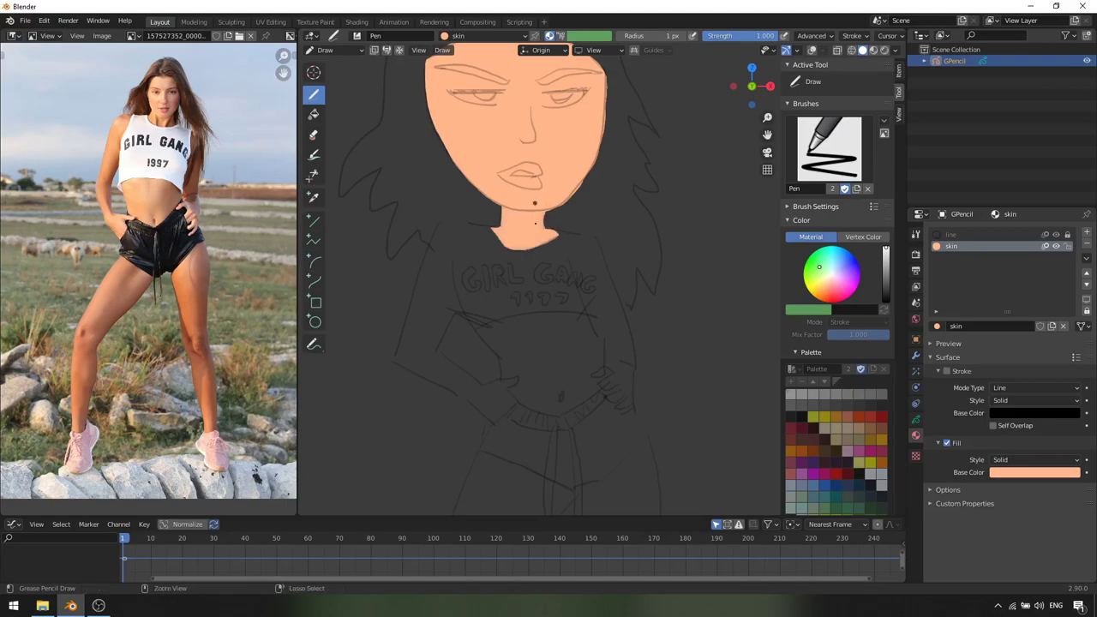
Create a fill-only material named white and give it a near-white fill color
scroll(535, 215, down, 5)
shift+middle_drag(538, 249, 558, 228)
scroll(558, 228, up, 2)
click(1087, 233)
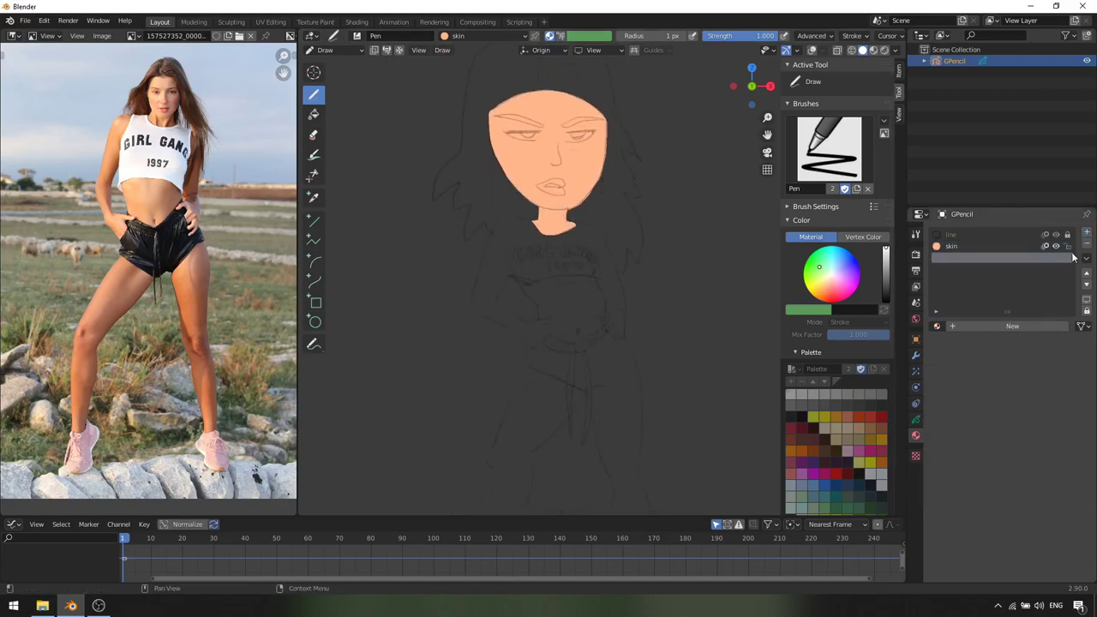
click(994, 326)
double_click(958, 258)
text(wh)
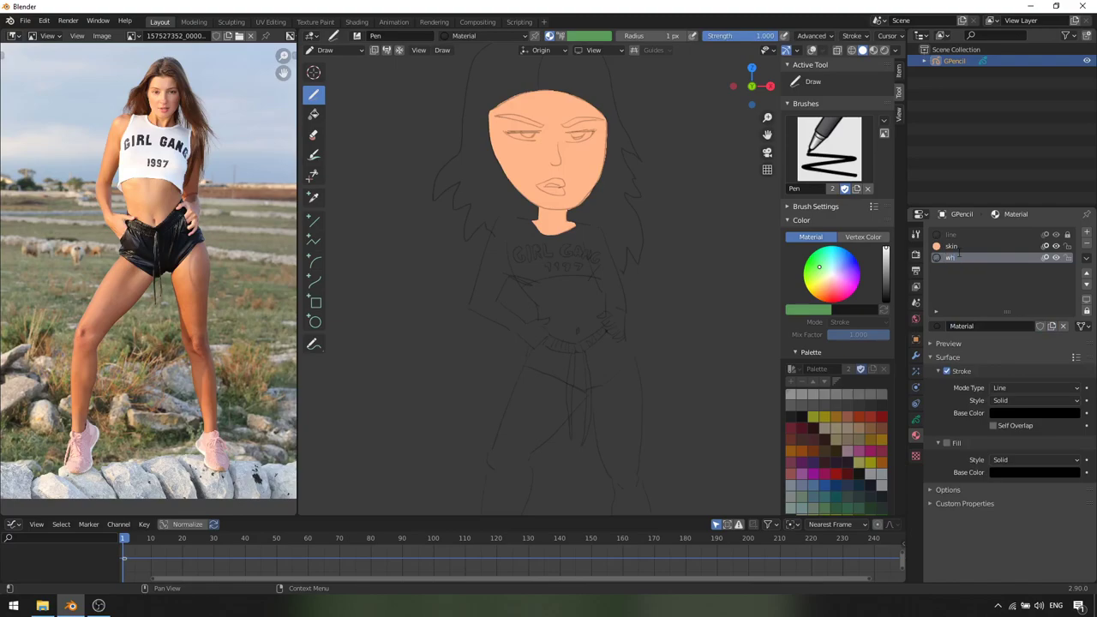
text(ite)
key(Return)
click(953, 446)
click(1019, 474)
drag(1071, 341, 1072, 311)
Paint the whites of both eyes, refine their edges with the Push brush in Sculpt Mode, and return to Draw Mode
middle_drag(587, 166, 578, 316)
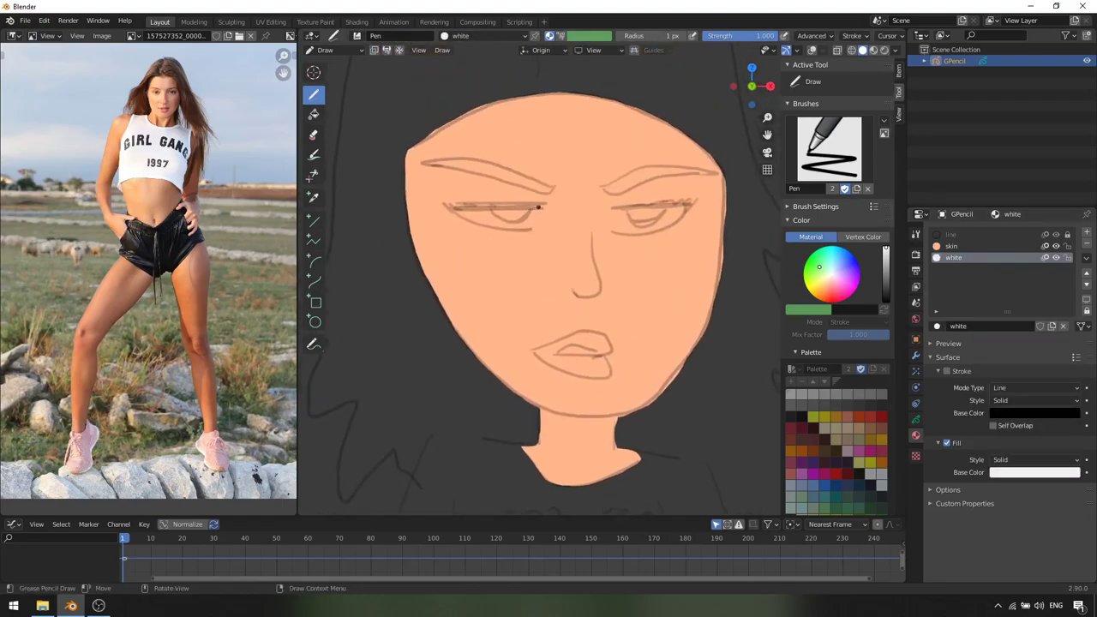
mouse_move(455, 208)
mouse_down()
mouse_move(529, 215)
mouse_move(540, 228)
mouse_move(544, 217)
mouse_up()
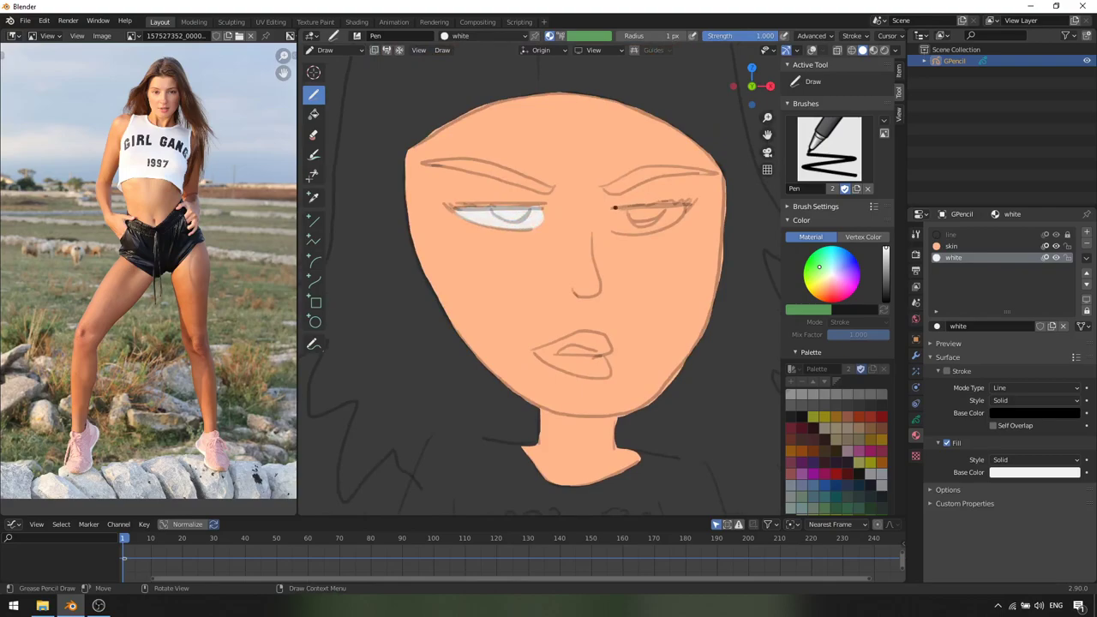
mouse_move(691, 208)
mouse_down()
mouse_move(618, 221)
mouse_move(636, 237)
mouse_move(606, 216)
mouse_move(631, 240)
mouse_up()
key(ctrl+Tab)
click(631, 267)
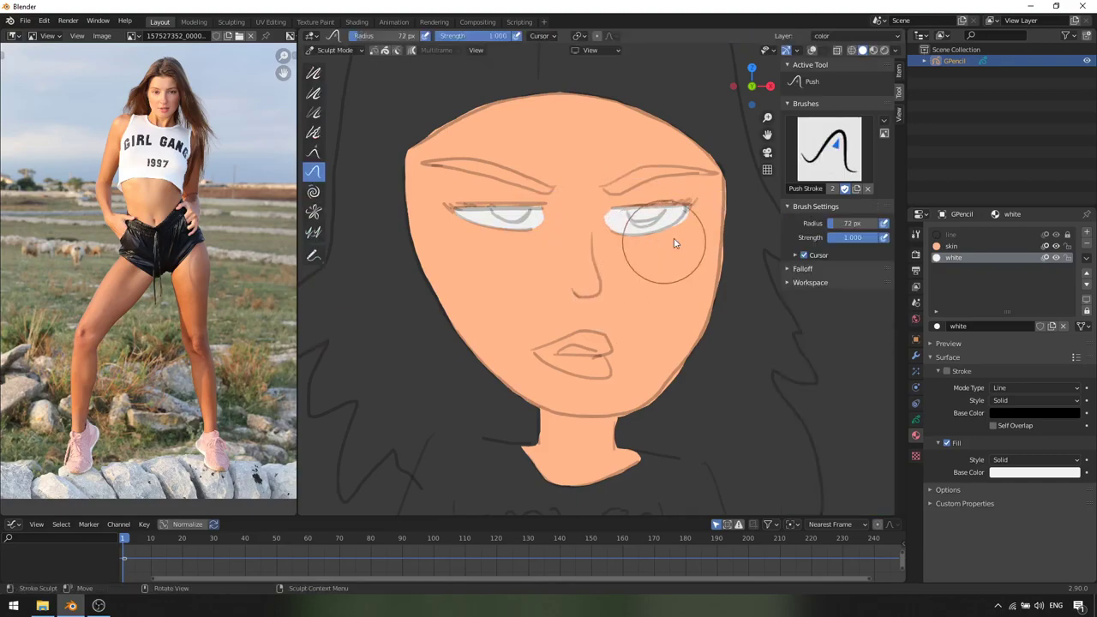
key(ctrl+Tab)
click(678, 196)
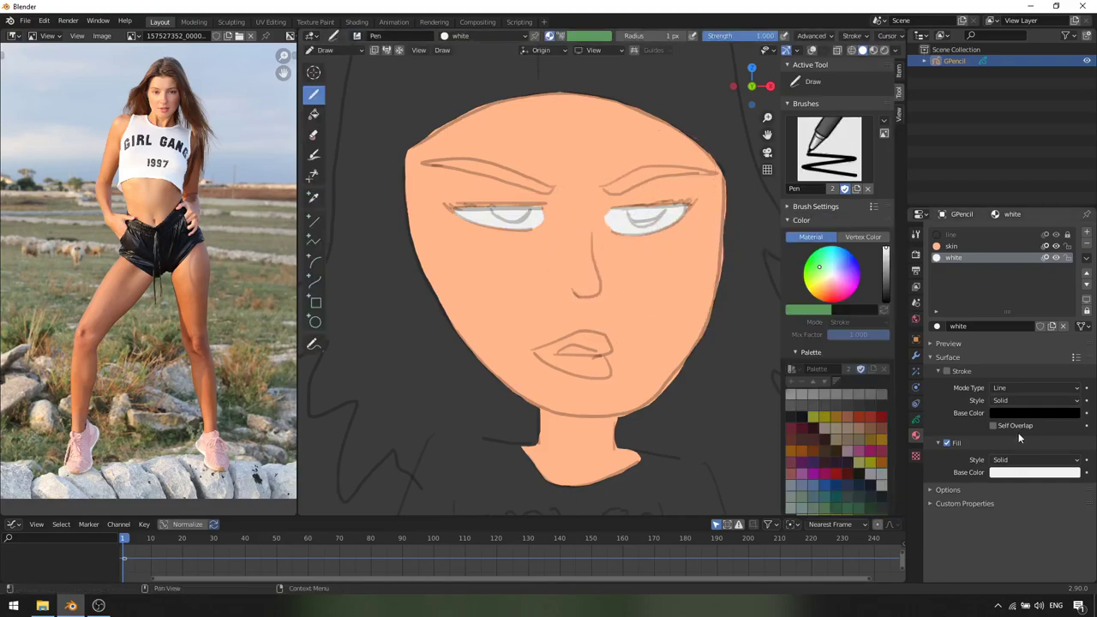
Create a fill-only material named hazel, sampling its dark brown fill color from the woman's eye in the reference photo
ctrl+middle_drag(158, 227, 142, 309)
ctrl+middle_drag(156, 248, 173, 145)
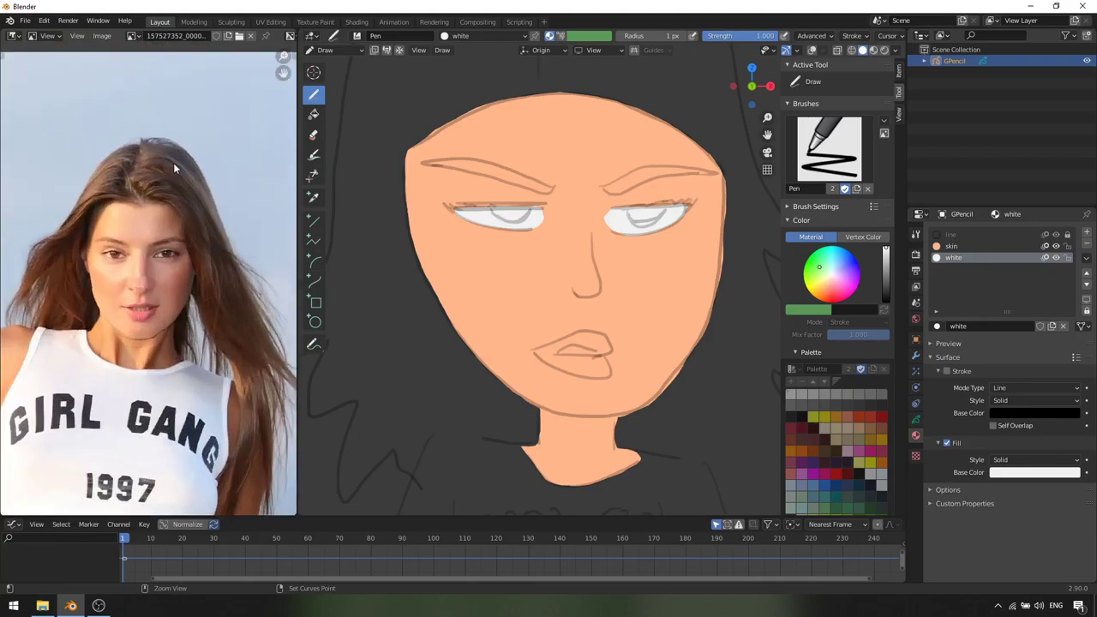
ctrl+middle_drag(180, 334, 183, 196)
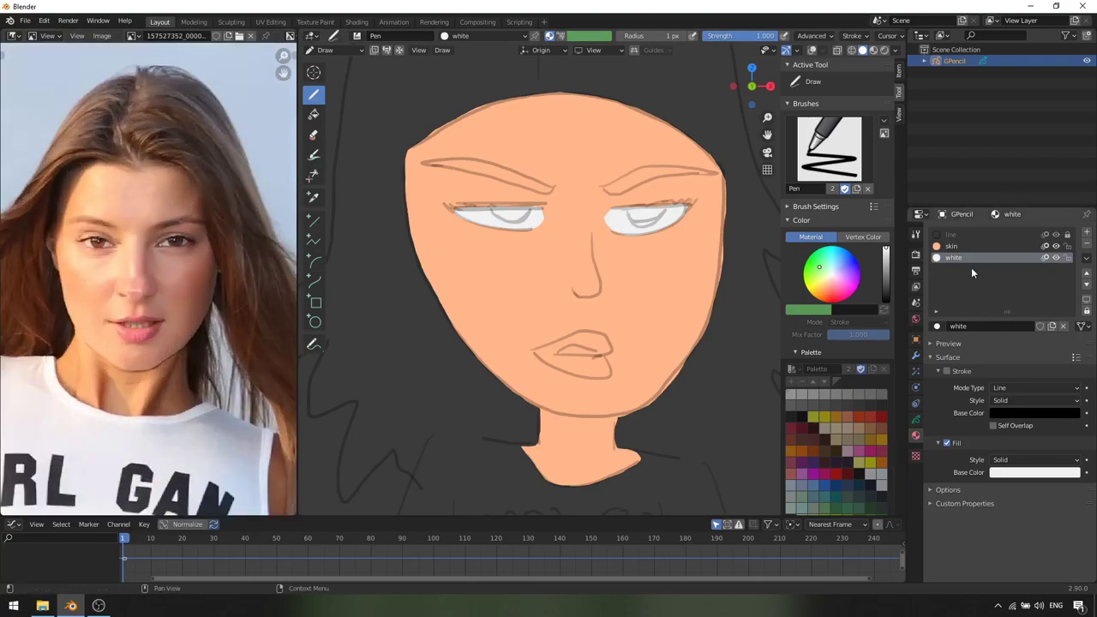
click(1086, 233)
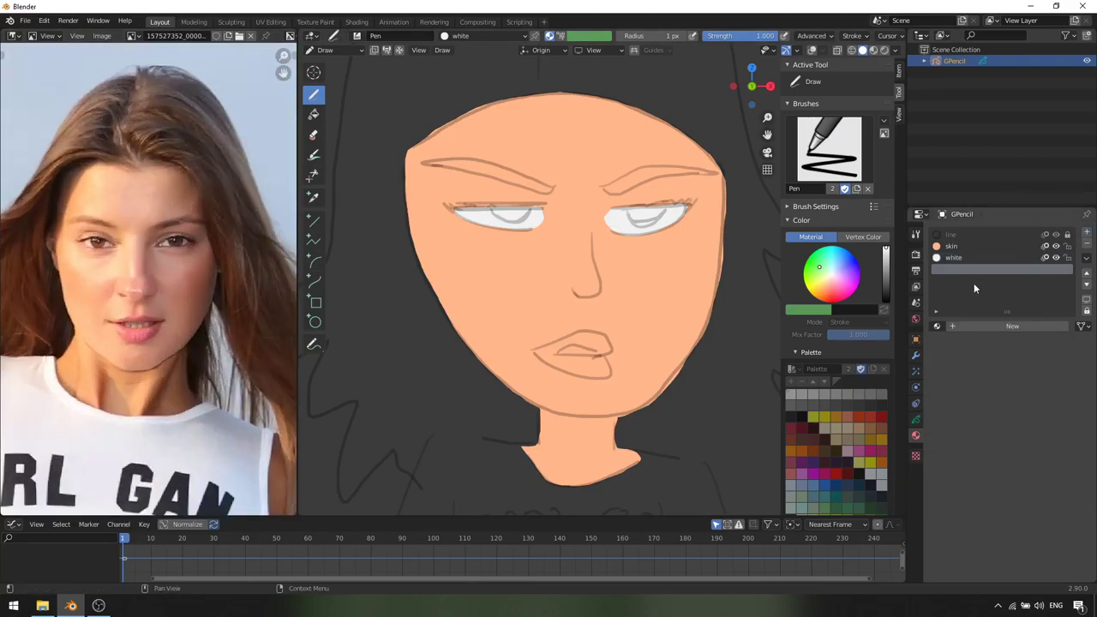
click(989, 325)
text(hazel)
key(Return)
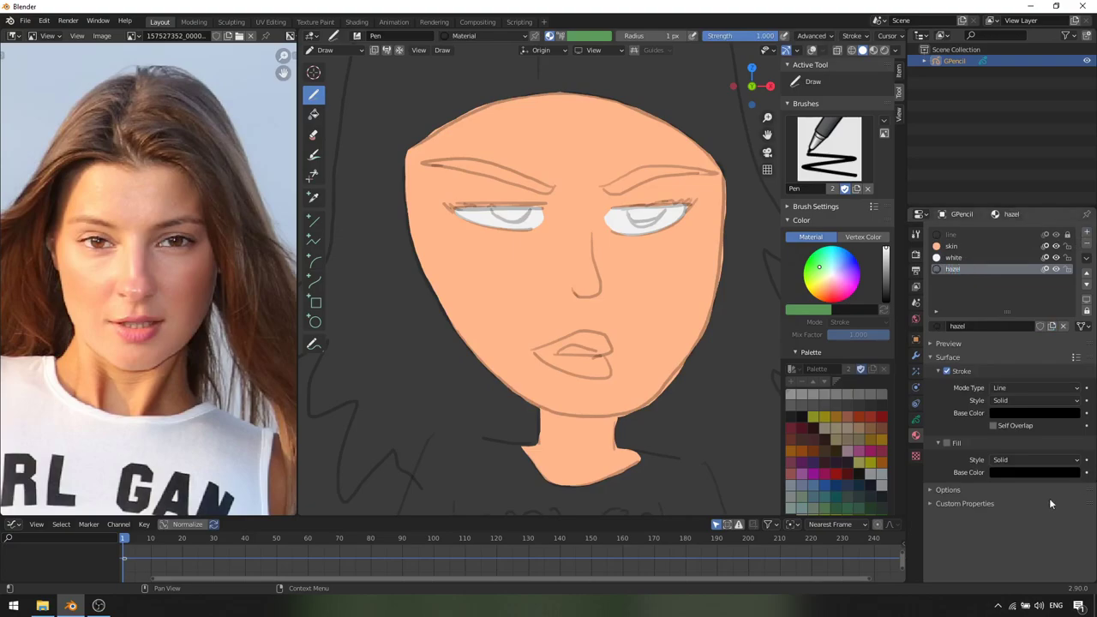
click(947, 372)
click(948, 443)
click(1016, 472)
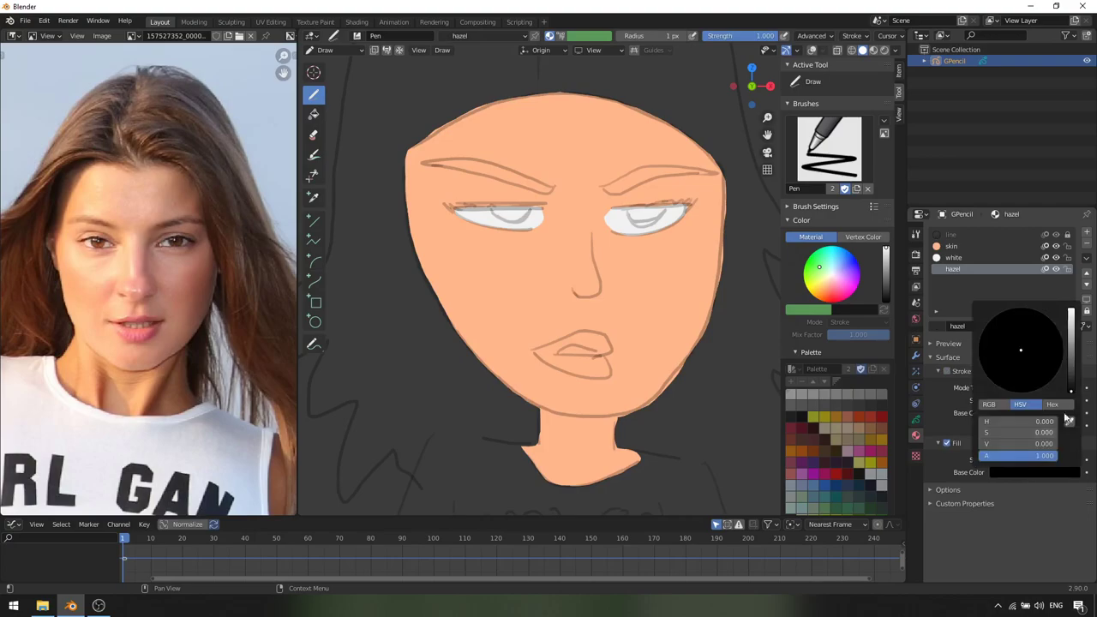
click(1069, 421)
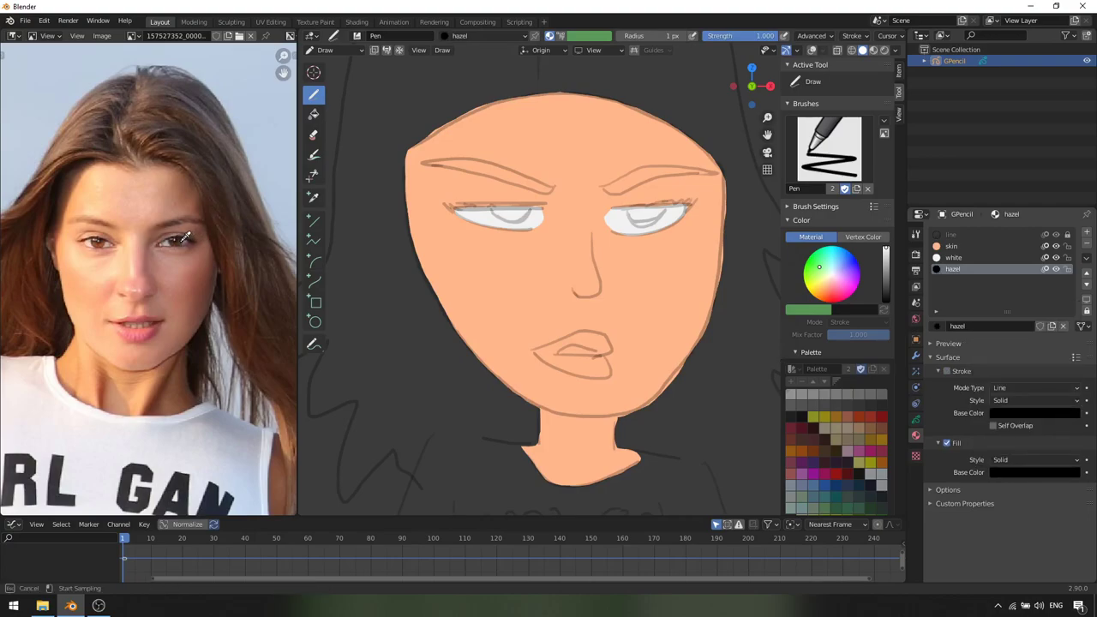
click(186, 235)
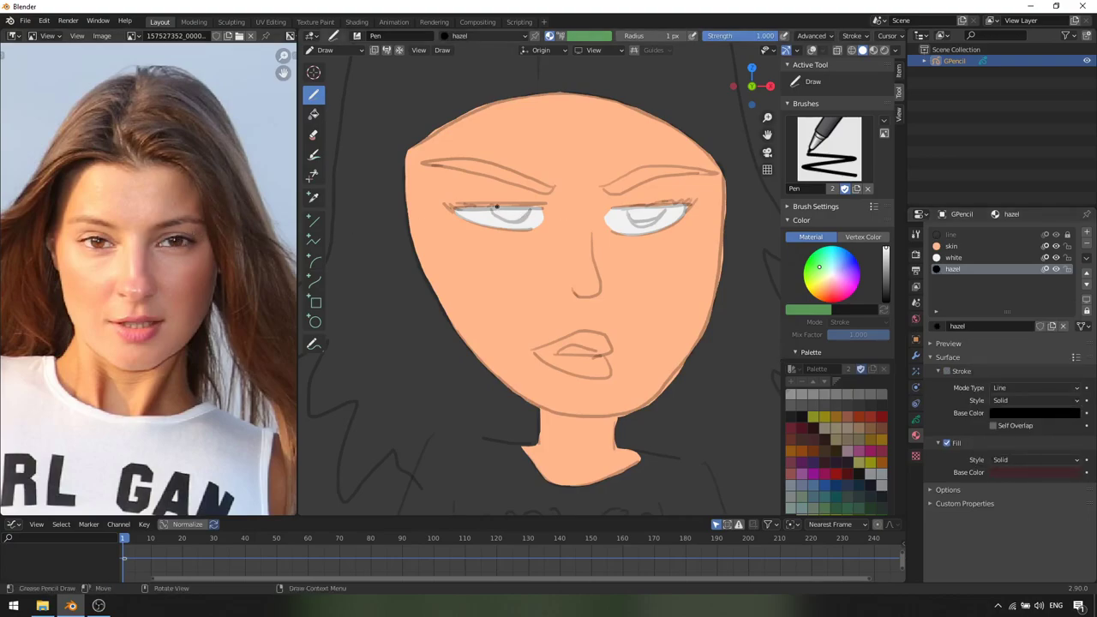
Paint the irises of both eyes with the hazel material
mouse_move(501, 217)
mouse_down()
mouse_move(532, 210)
mouse_move(493, 205)
mouse_move(523, 214)
mouse_up()
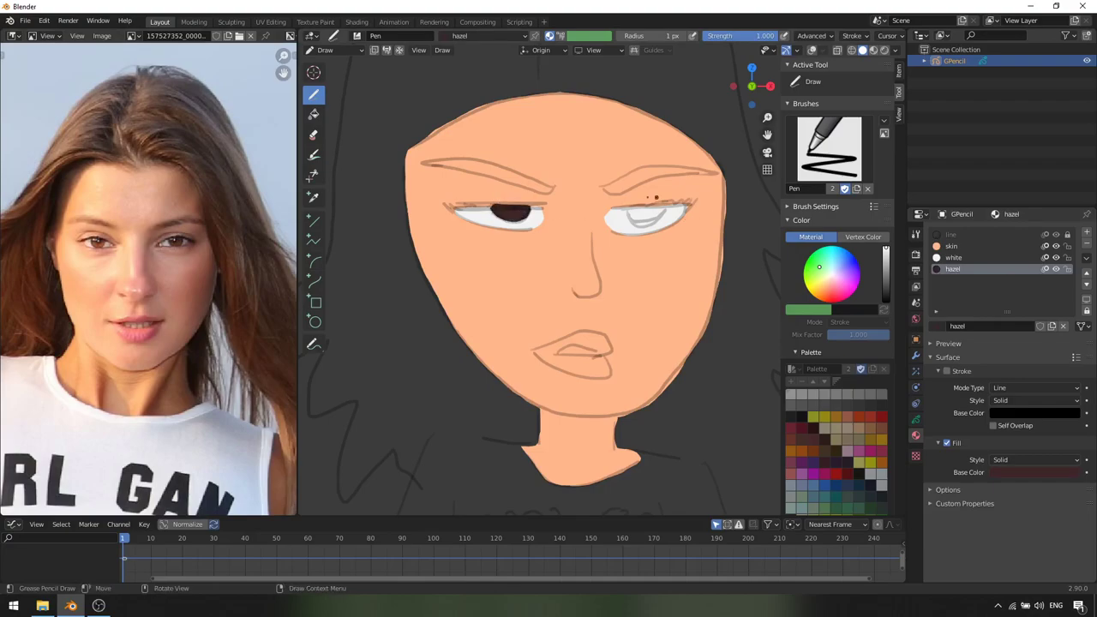
drag(628, 217, 665, 212)
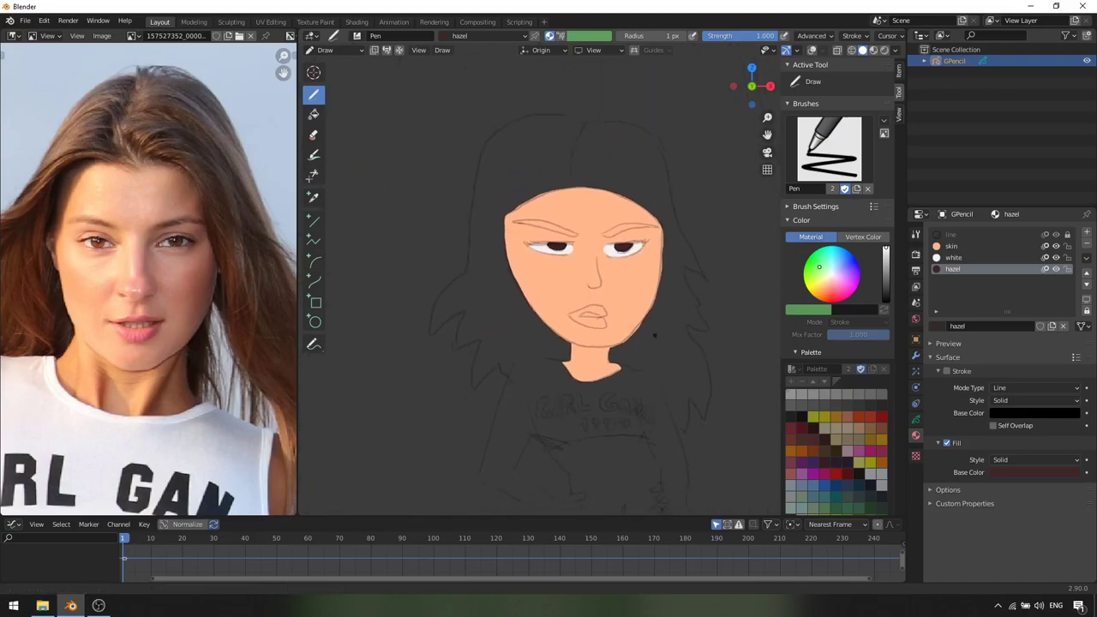
ctrl+middle_drag(657, 290, 656, 258)
Create a fill-only material named lips, sampling its pink fill color from the woman's lips in the reference photo
click(1087, 233)
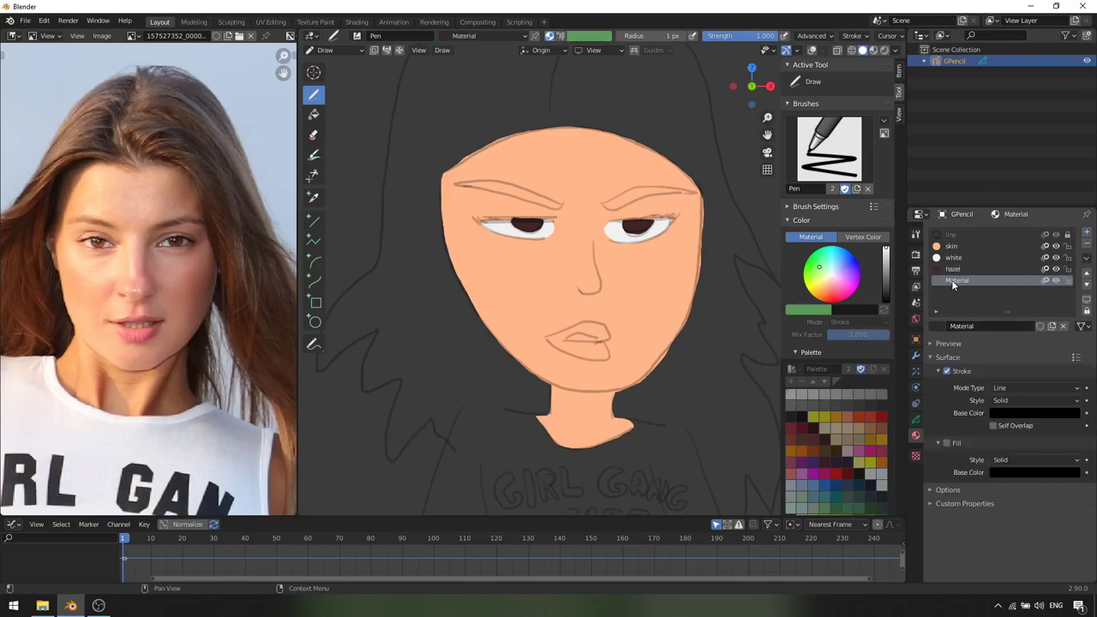
text(lips)
key(Return)
click(947, 372)
click(947, 443)
click(1025, 472)
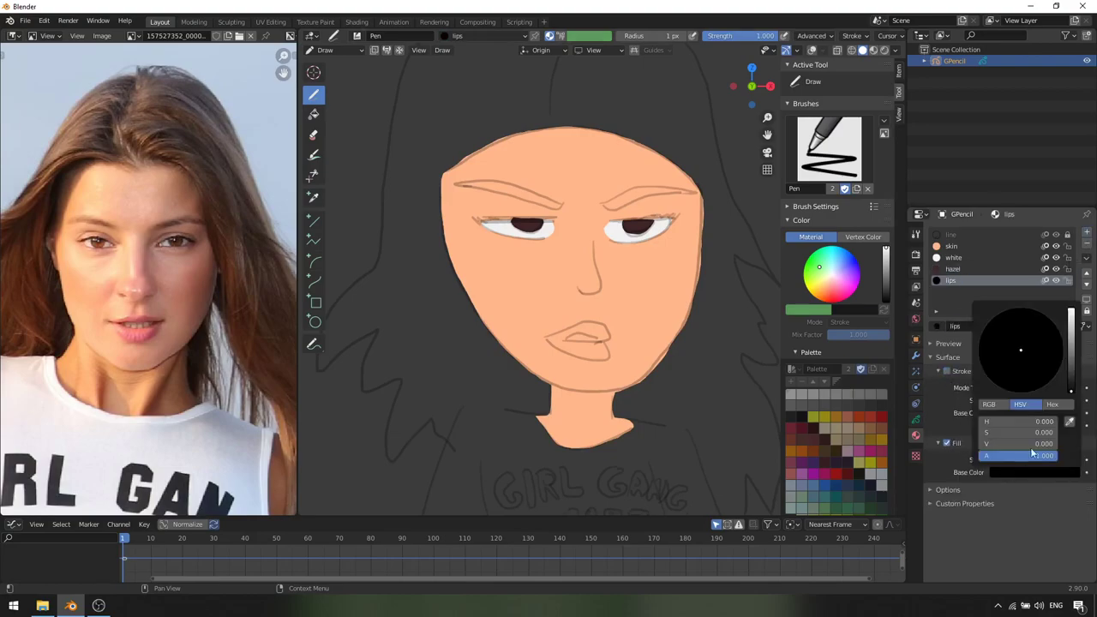
click(1070, 422)
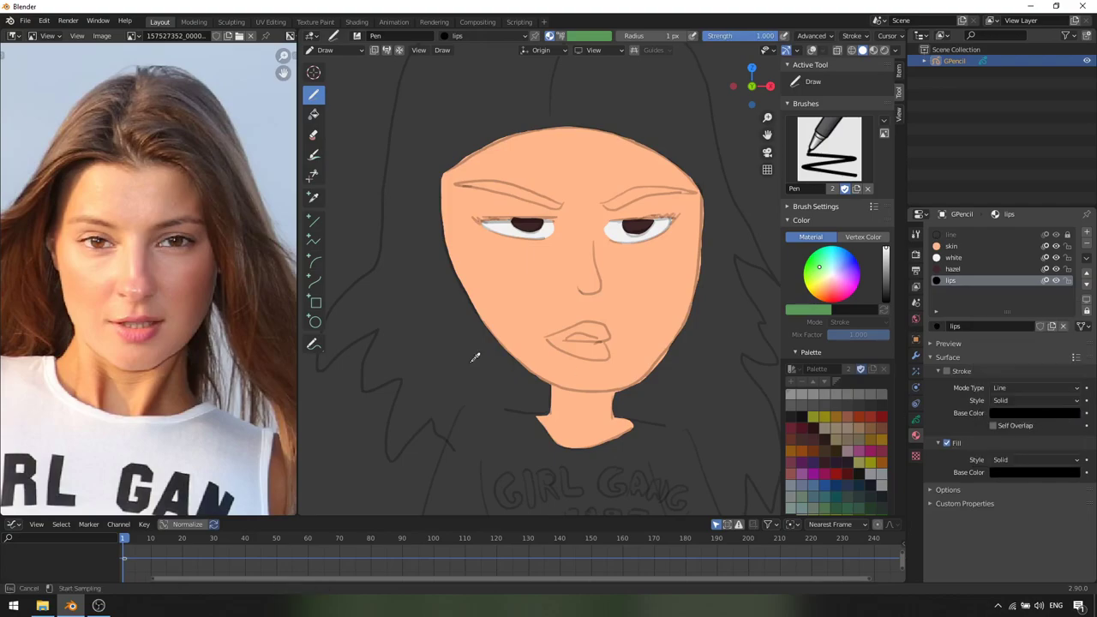
click(140, 334)
Trace the sketched mouth with the lips material to fill both lips
scroll(563, 347, up, 2)
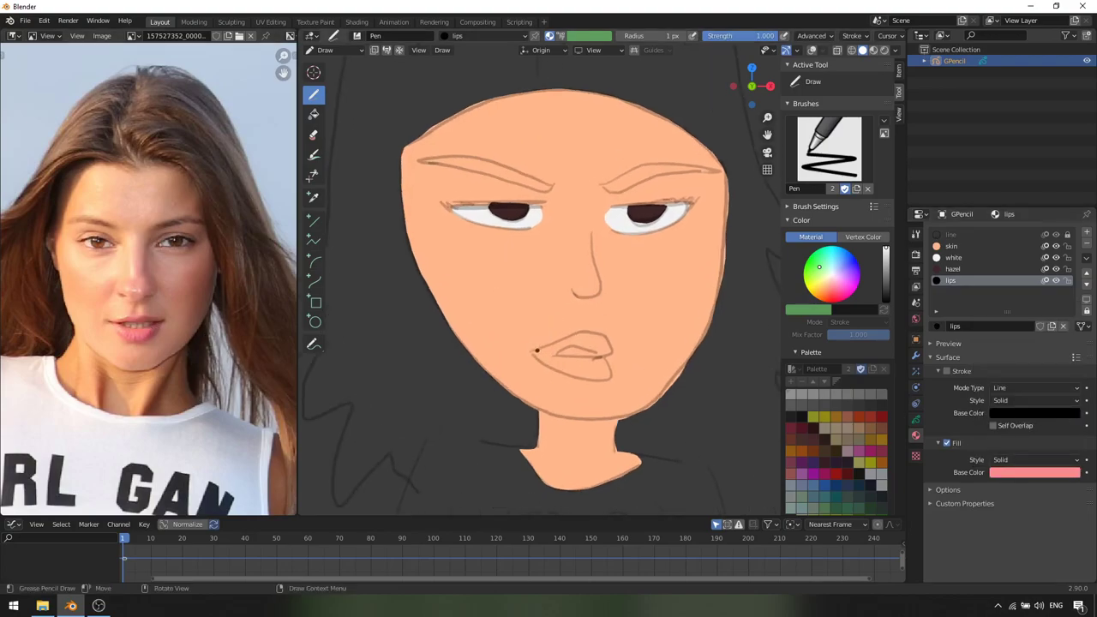
mouse_move(587, 329)
mouse_down()
mouse_move(600, 343)
mouse_move(557, 356)
mouse_move(605, 373)
mouse_move(578, 381)
mouse_move(538, 361)
mouse_up()
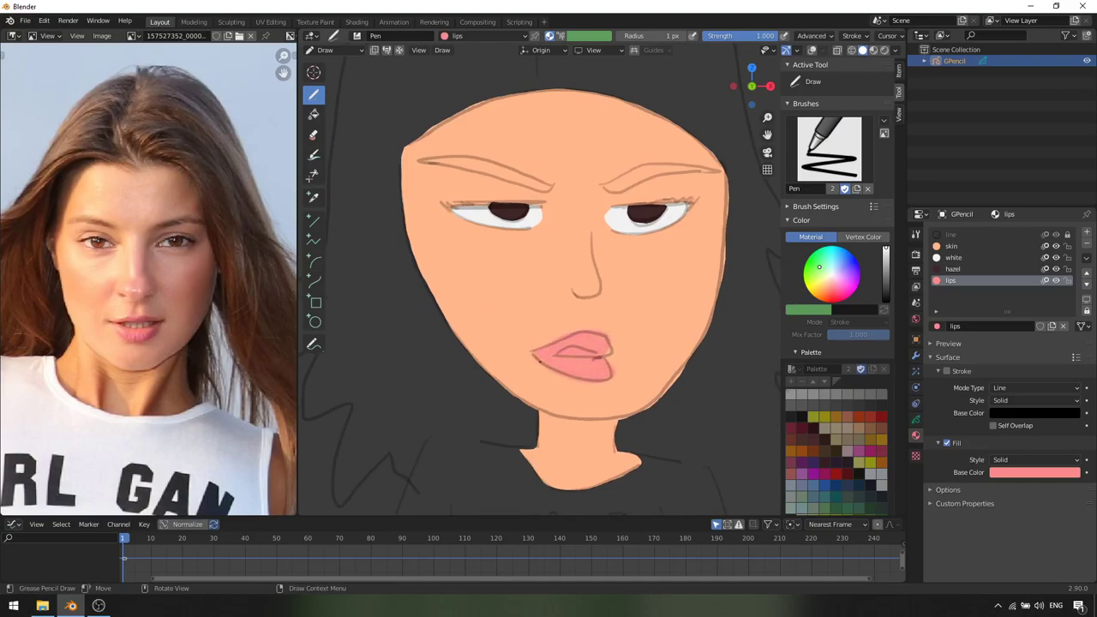
Sculpt the mouth corner of the lips fill with the Push brush to match the sketched outline
key(ctrl+Tab)
click(594, 401)
drag(605, 352, 614, 354)
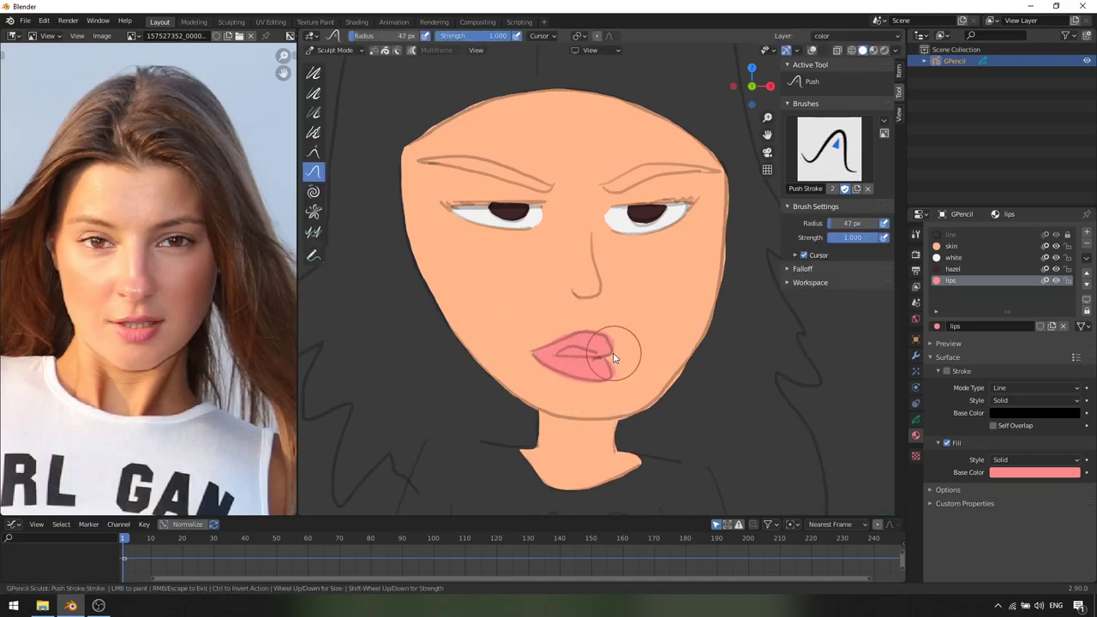
Fill the mouth opening between the lips with the white material to form the teeth
key(ctrl+Tab)
click(618, 282)
click(953, 257)
scroll(539, 387, up, 3)
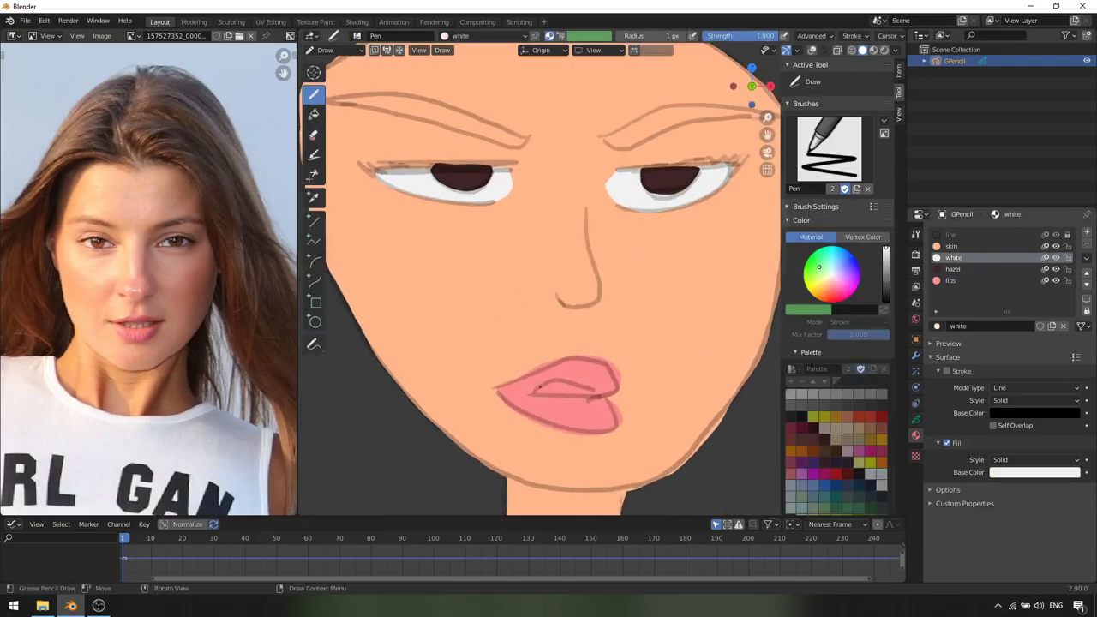
drag(562, 381, 592, 397)
Fill the right-hand eyebrow with the hazel material and adjust its shape using a 70 px Push sculpt brush
scroll(553, 395, down, 5)
scroll(590, 300, up, 3)
shift+middle_drag(590, 300, 575, 411)
click(974, 268)
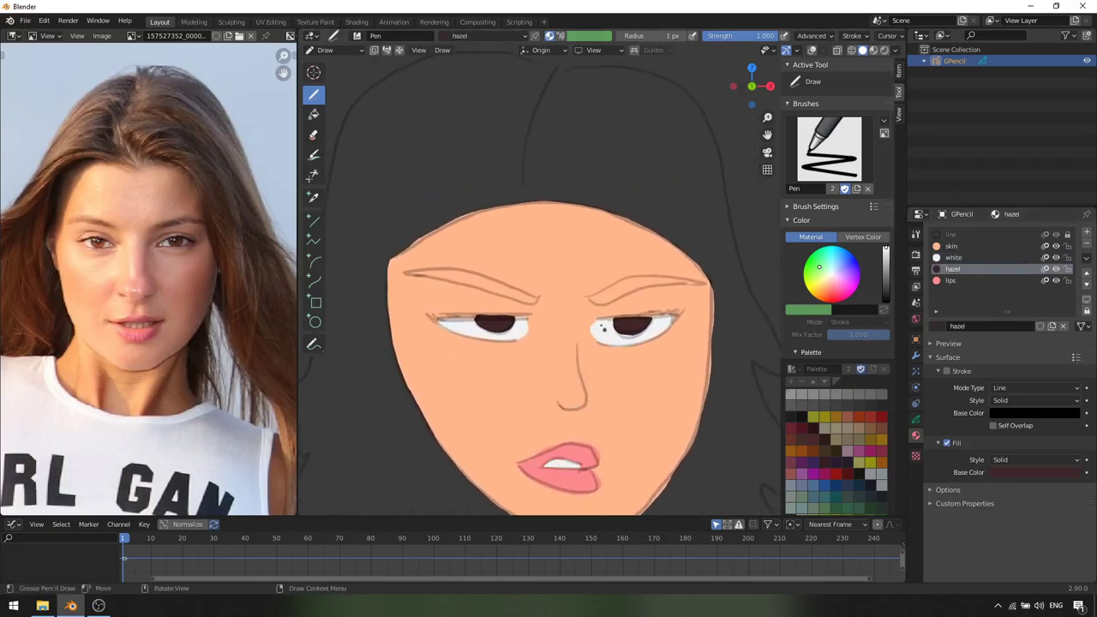
scroll(570, 307, up, 2)
mouse_move(538, 301)
mouse_down()
mouse_move(684, 276)
mouse_move(585, 272)
mouse_move(539, 298)
mouse_move(586, 298)
mouse_move(562, 309)
mouse_up()
key(ctrl+Tab)
key(f)
click(632, 300)
drag(619, 288, 619, 294)
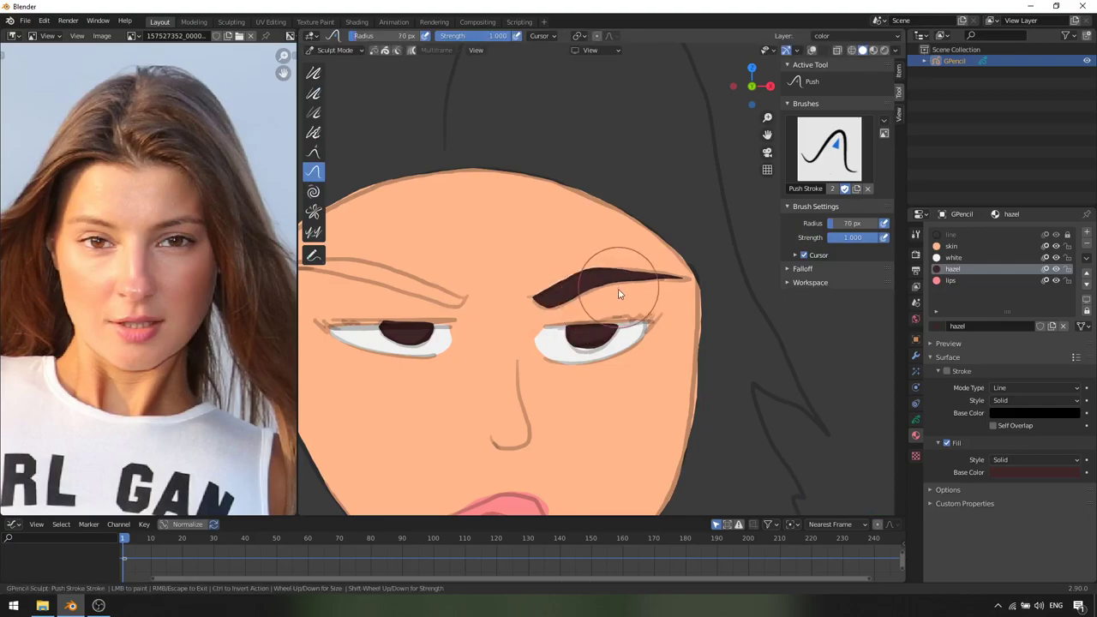
Trace the left-hand eyebrow sketch in Draw mode with the hazel material to fill it
key(ctrl+Tab)
shift+middle_drag(470, 285, 624, 297)
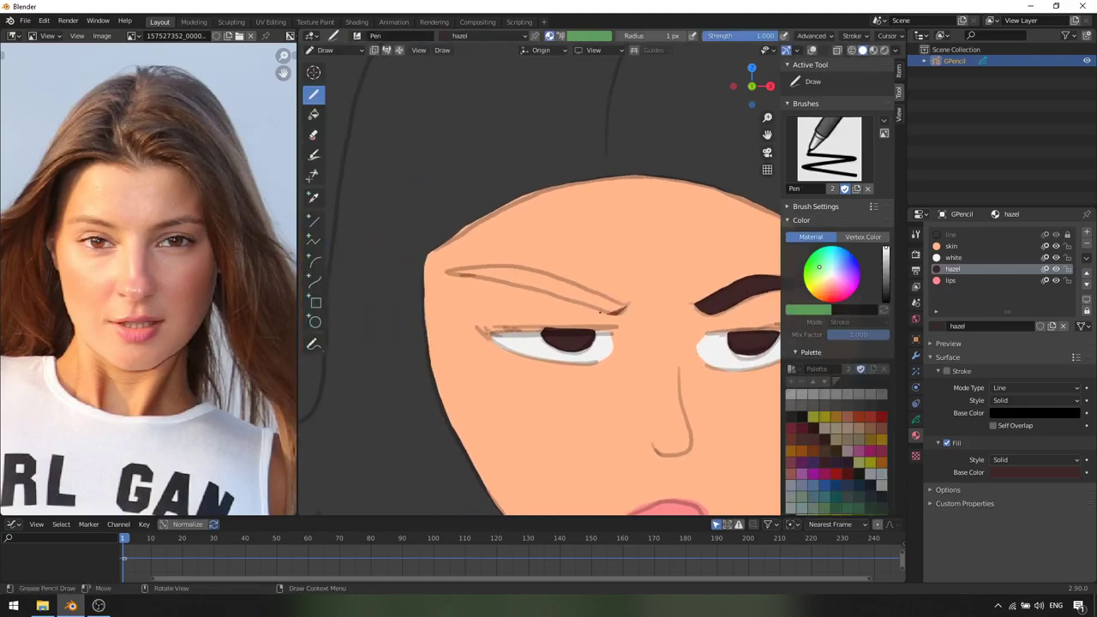
mouse_move(443, 270)
mouse_down()
mouse_move(591, 291)
mouse_move(542, 269)
mouse_up()
scroll(542, 282, down, 8)
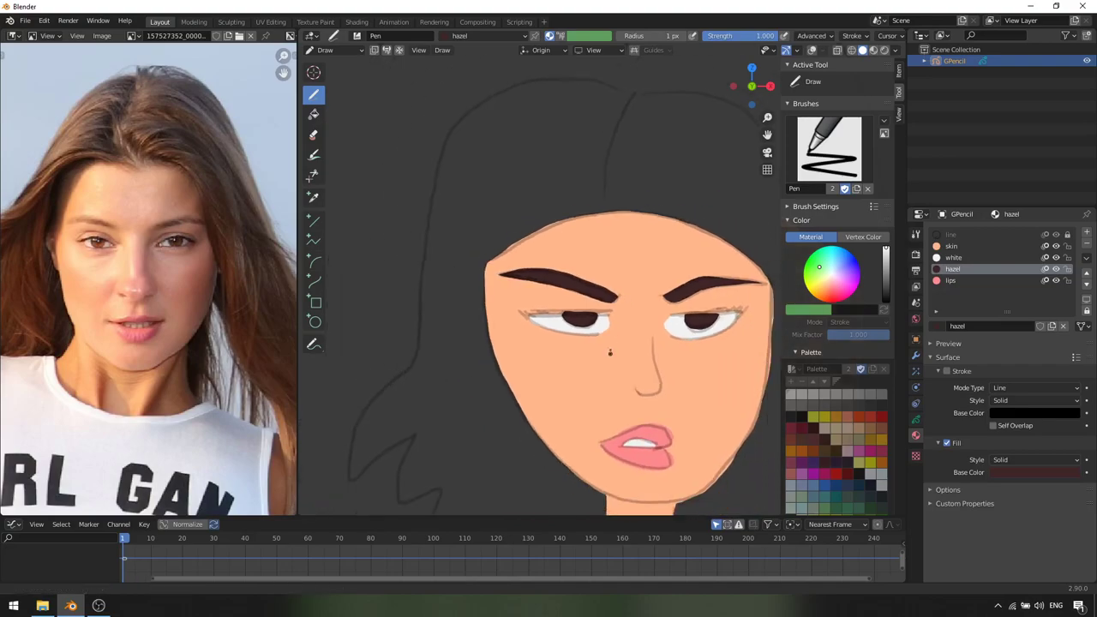
Trace the sketched crop top below the neck with the white material to fill it
scroll(543, 281, up, 3)
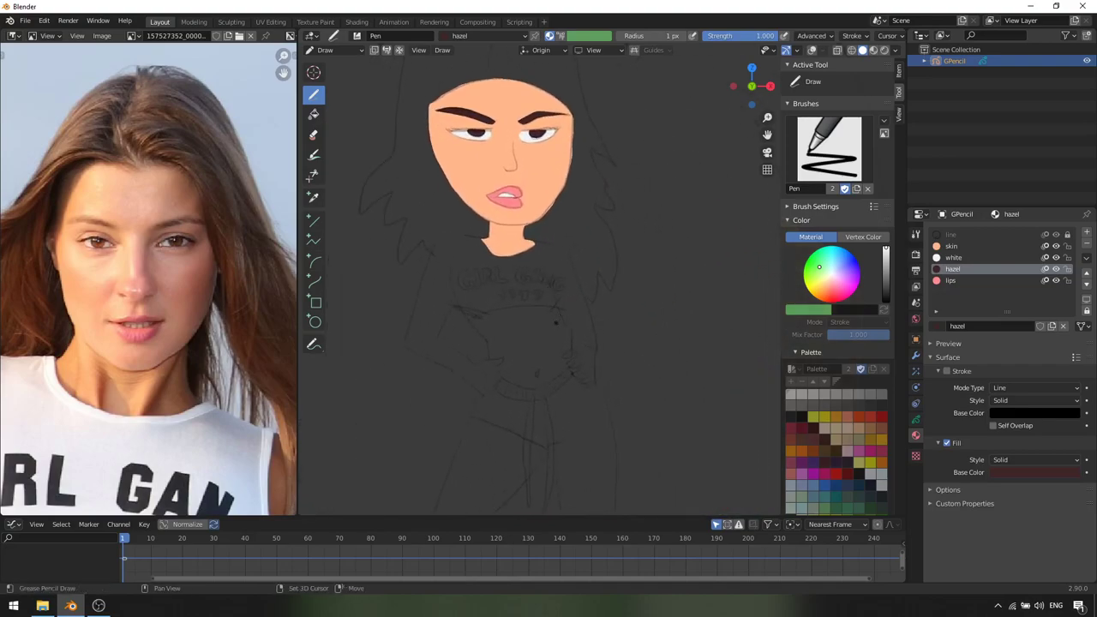
click(983, 259)
key(ctrl+Tab)
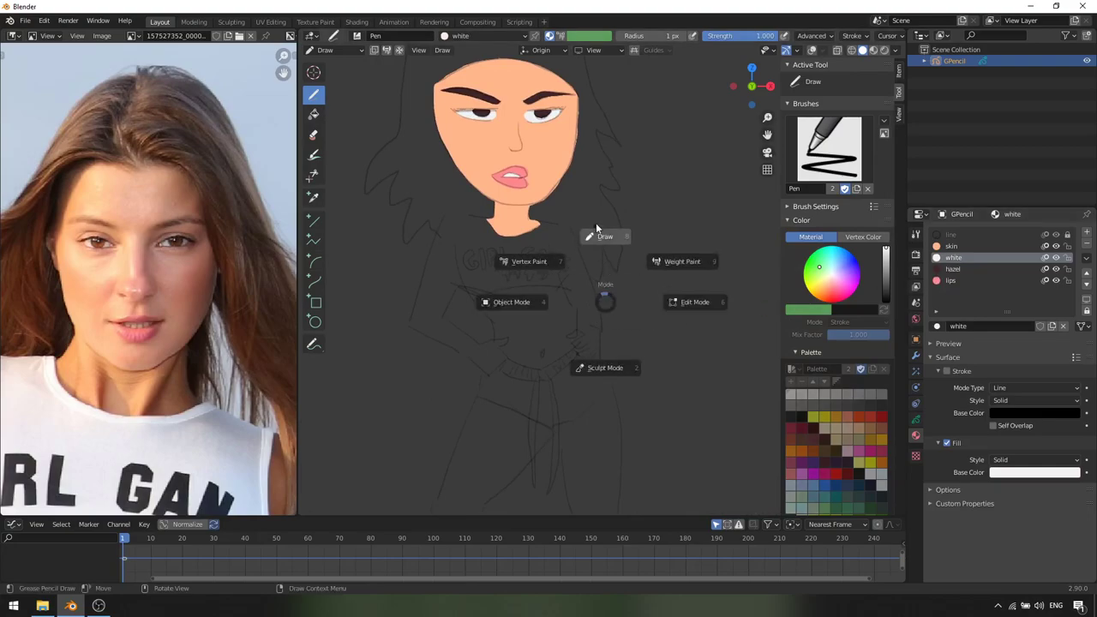
click(593, 235)
shift+middle_drag(556, 251, 584, 236)
scroll(583, 237, up, 2)
shift+middle_drag(514, 269, 523, 251)
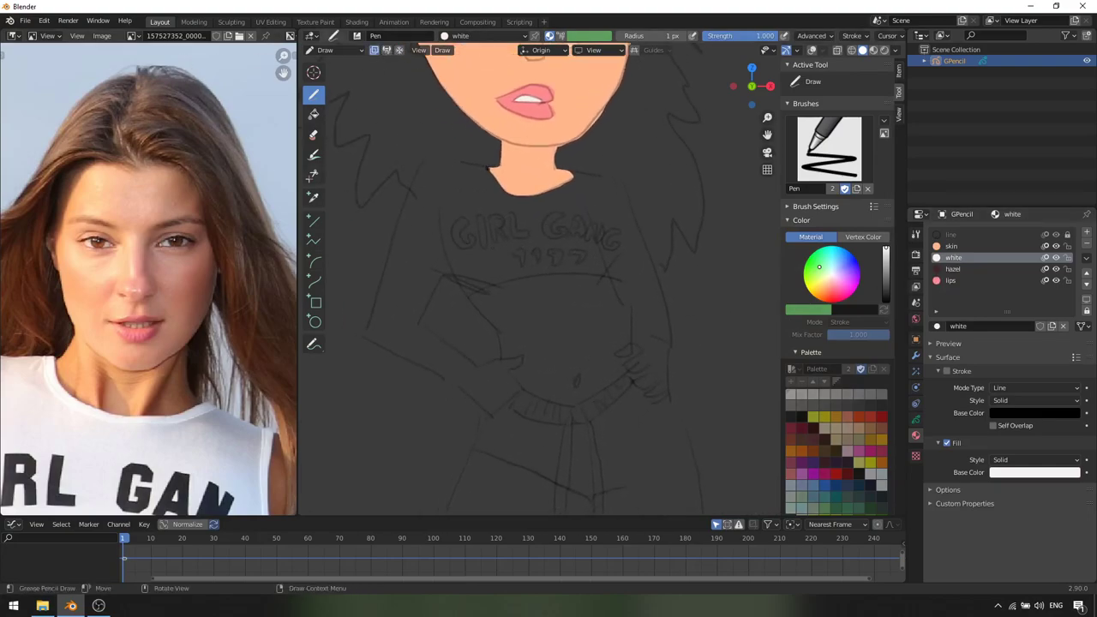
mouse_move(444, 163)
mouse_down()
mouse_move(467, 292)
mouse_move(606, 276)
mouse_move(611, 182)
mouse_move(491, 169)
mouse_move(473, 181)
mouse_move(508, 190)
mouse_up()
Push the edges of the white top to fit the sketch, enlarging the sculpt brush radius to 118 px
key(ctrl+Tab)
key(f)
click(462, 186)
key(f)
click(499, 190)
drag(468, 261, 452, 262)
key(f)
click(471, 252)
drag(539, 283, 542, 280)
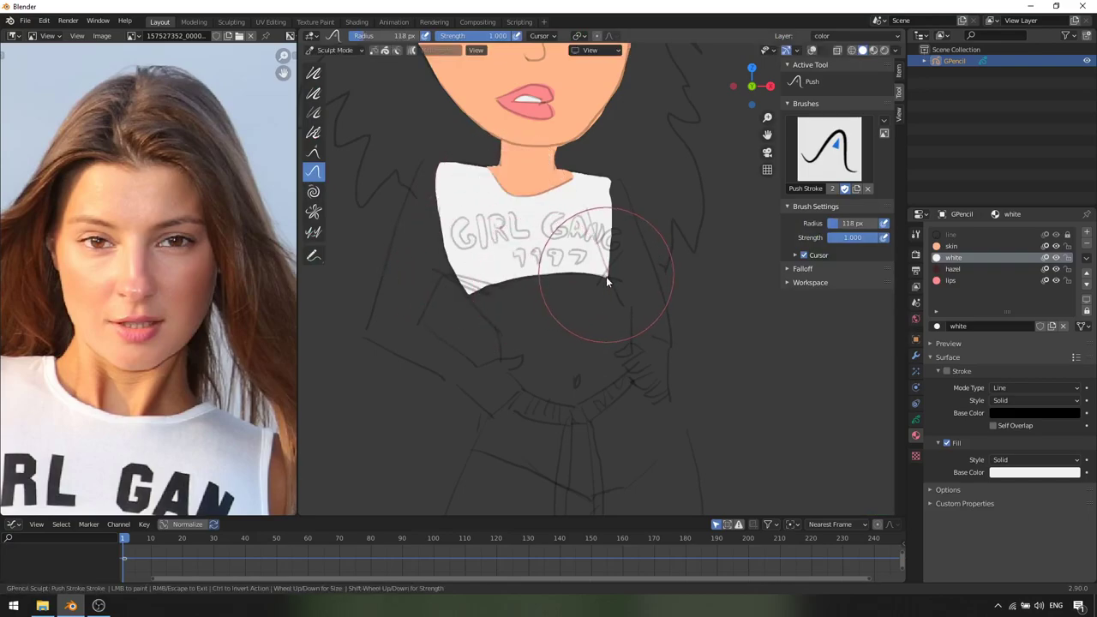
key(ctrl+Tab)
Create a fill-only material and sample its dark fill color from the woman's leather shorts in the reference photo
click(969, 247)
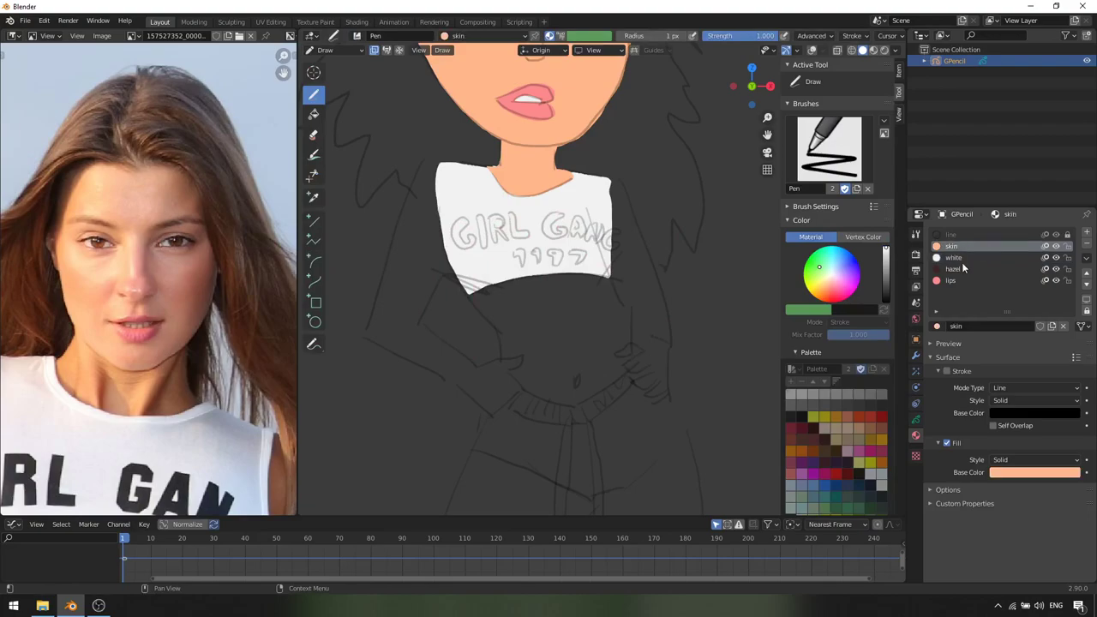
scroll(243, 253, down, 3)
middle_drag(254, 418, 252, 193)
click(1087, 232)
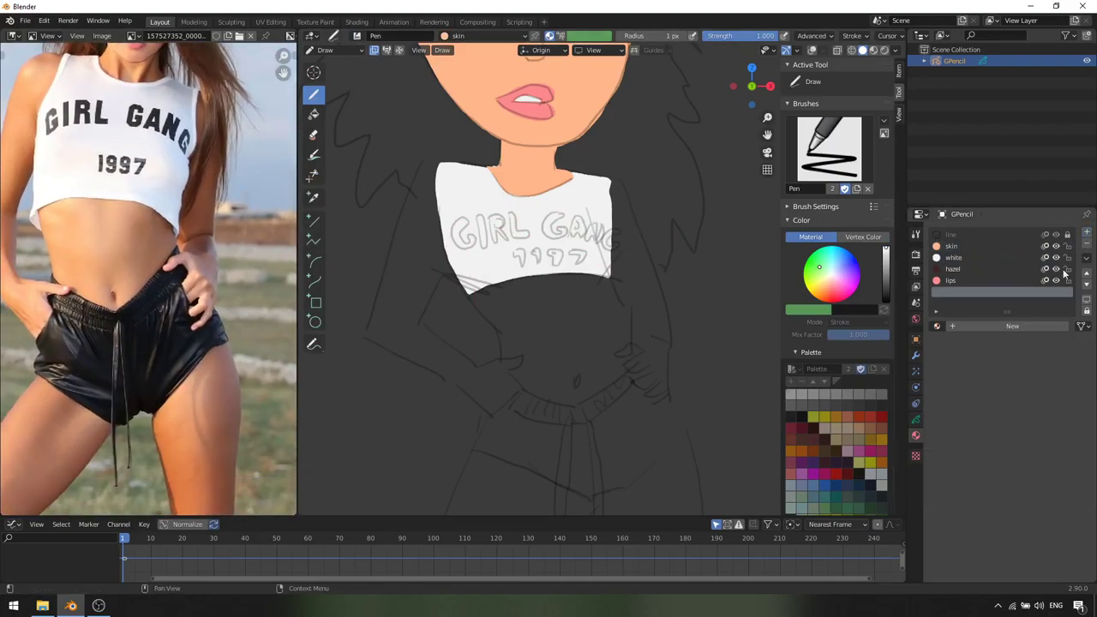
click(995, 324)
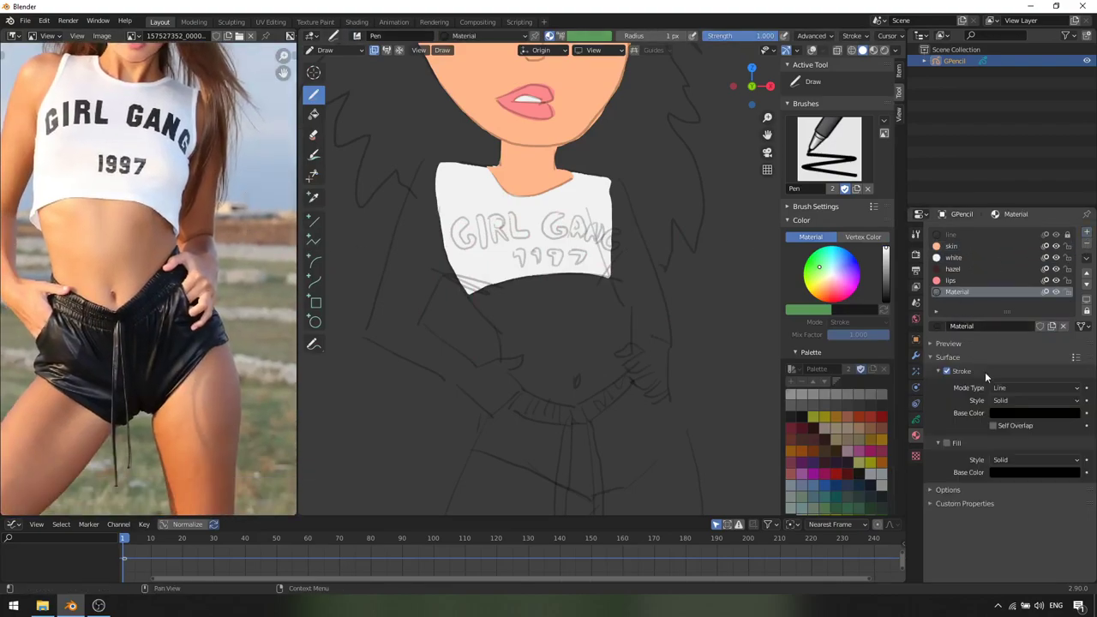
click(1019, 474)
click(1069, 421)
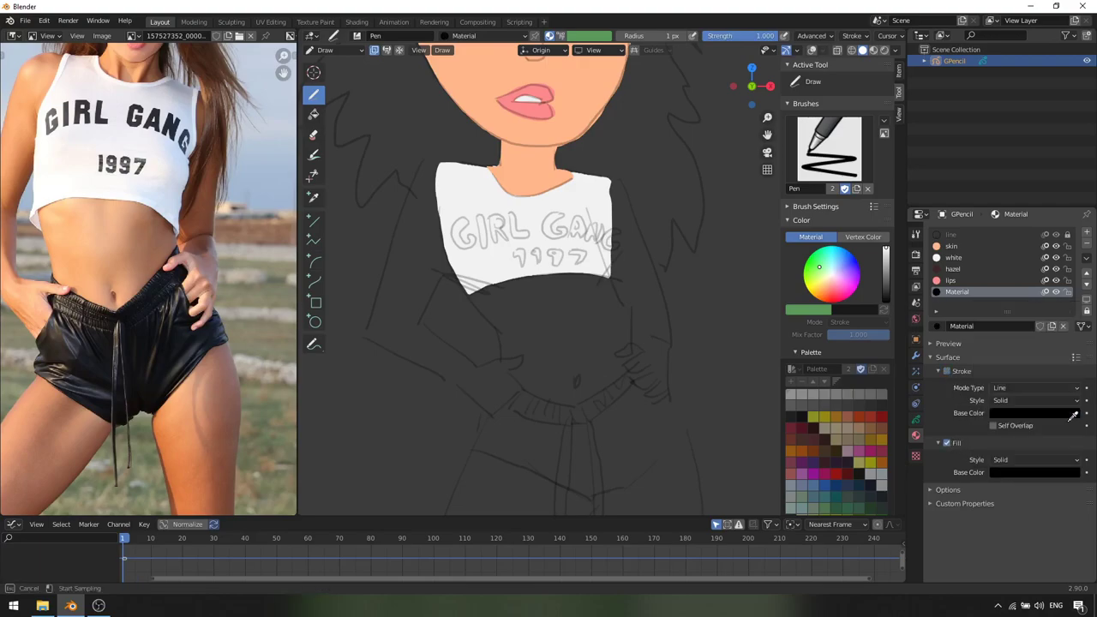
click(63, 350)
Trace the sketched shorts with the new material and resample its fill color as near-black from the shorts in the photo
shift+middle_drag(586, 339, 548, 194)
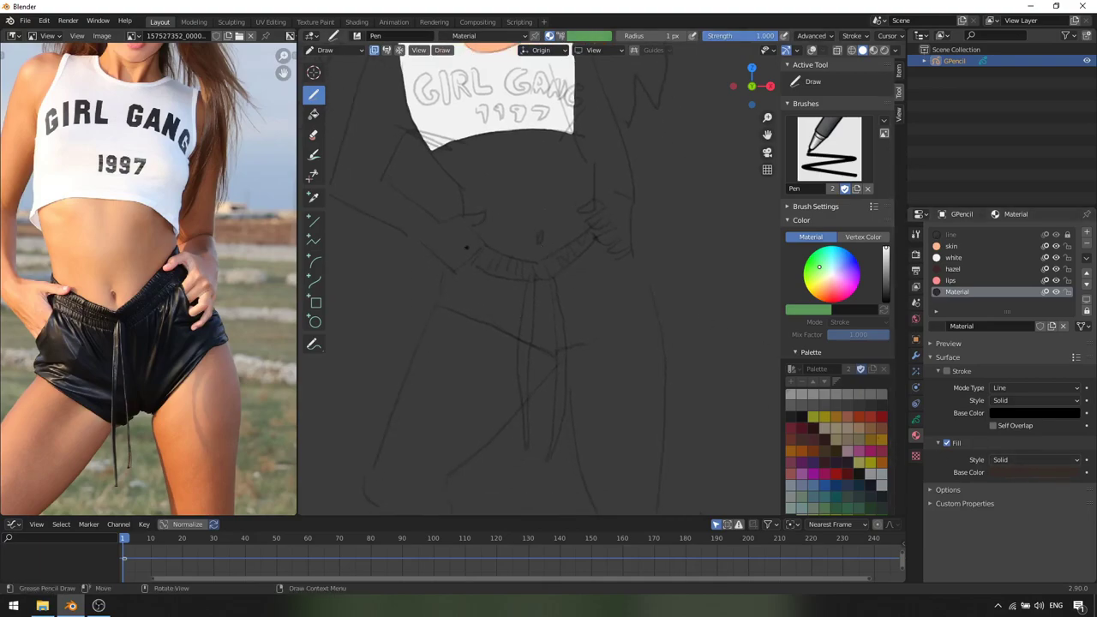
mouse_move(451, 250)
mouse_down()
mouse_move(490, 330)
mouse_move(520, 339)
mouse_move(609, 321)
mouse_move(651, 295)
mouse_move(523, 247)
mouse_move(583, 228)
mouse_move(570, 231)
mouse_up()
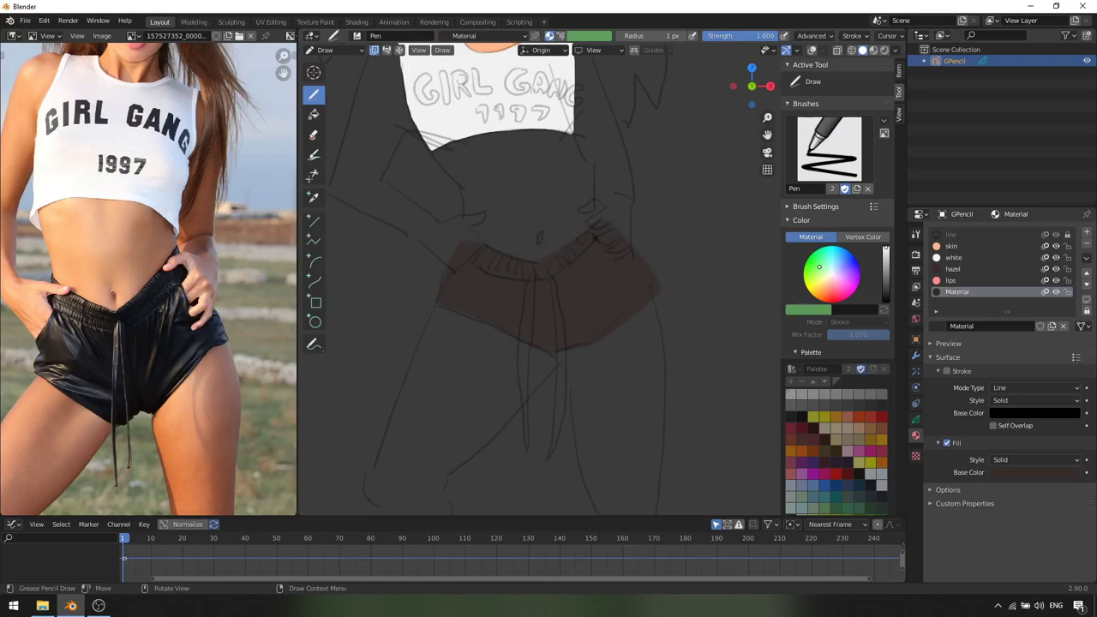
click(1018, 472)
click(1074, 423)
click(96, 370)
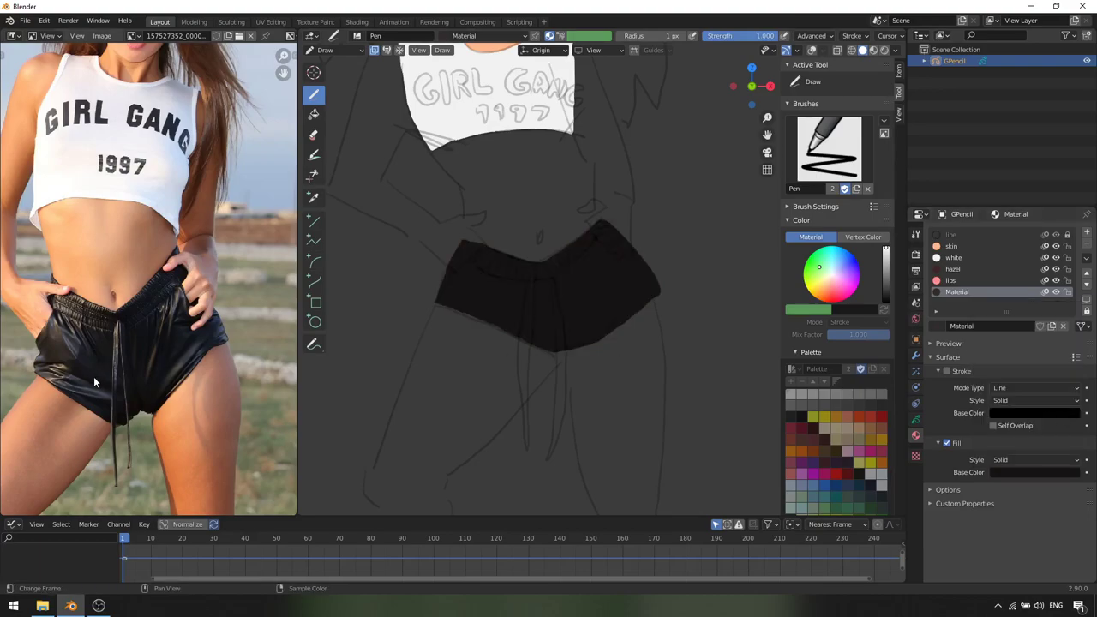
click(1011, 471)
click(1074, 386)
Trace the letters of the word GIRL on the top with the near-black shorts material
shift+middle_drag(598, 216, 598, 336)
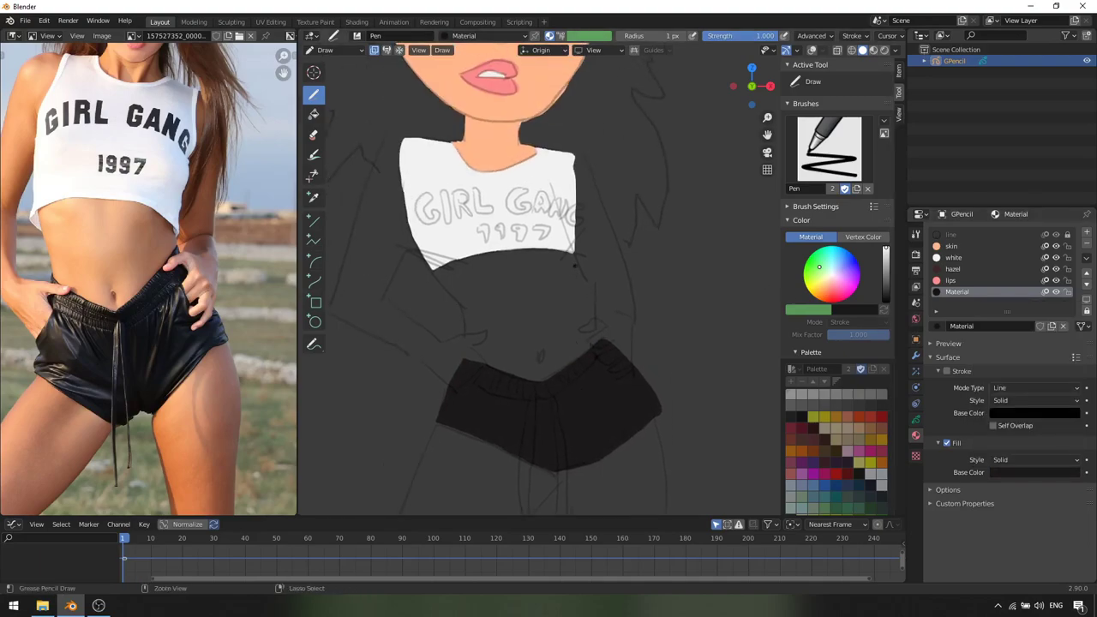
scroll(598, 334, down, 2)
scroll(483, 238, up, 6)
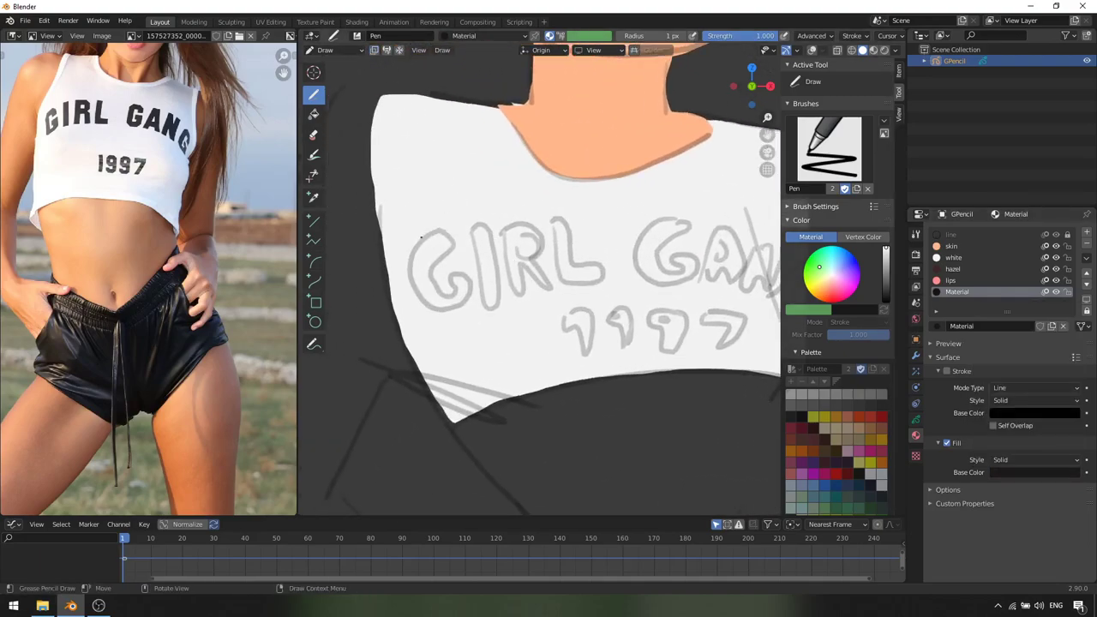
mouse_move(411, 265)
mouse_down()
mouse_move(420, 300)
mouse_move(450, 257)
mouse_move(470, 287)
mouse_move(442, 292)
mouse_up()
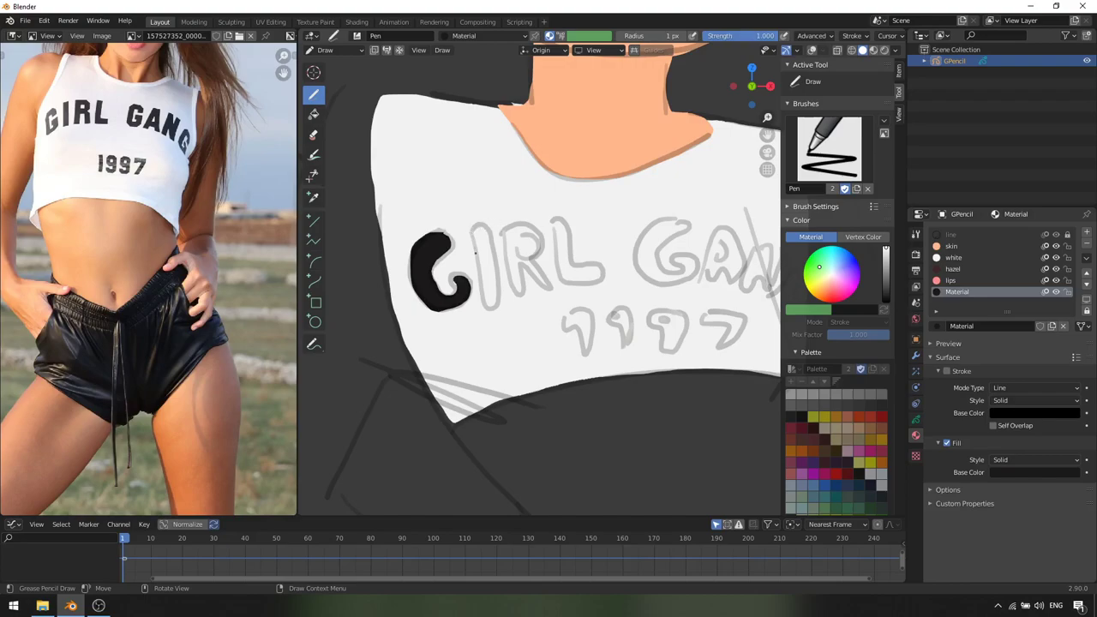
mouse_move(483, 296)
mouse_down()
mouse_move(492, 248)
mouse_move(499, 265)
mouse_move(474, 229)
mouse_up()
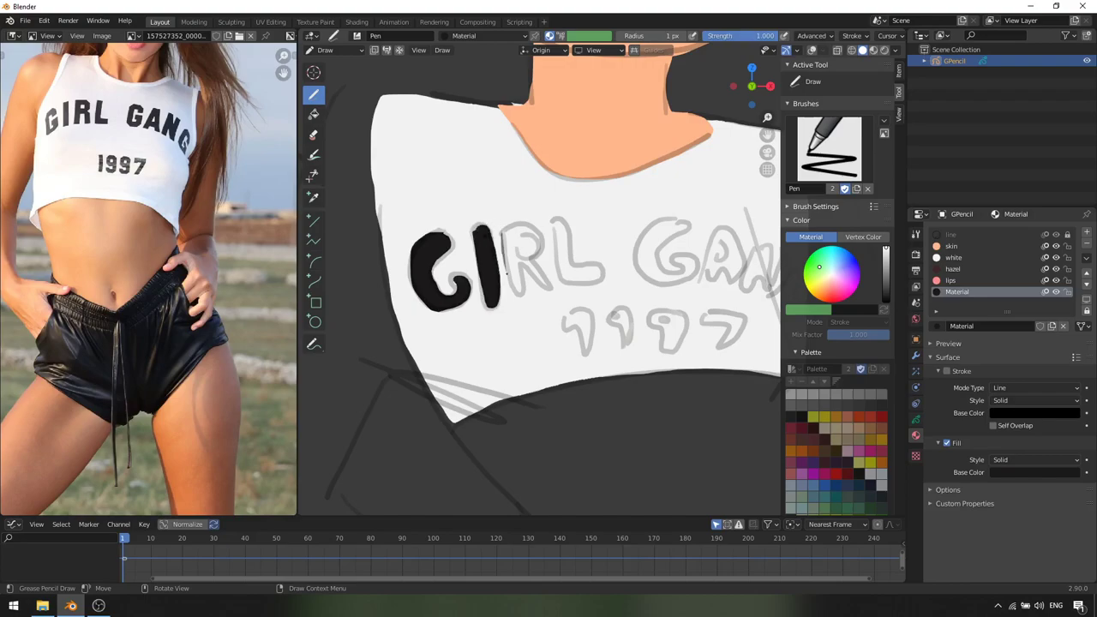
drag(522, 293, 515, 250)
mouse_move(546, 283)
mouse_down()
mouse_move(542, 231)
mouse_move(525, 224)
mouse_up()
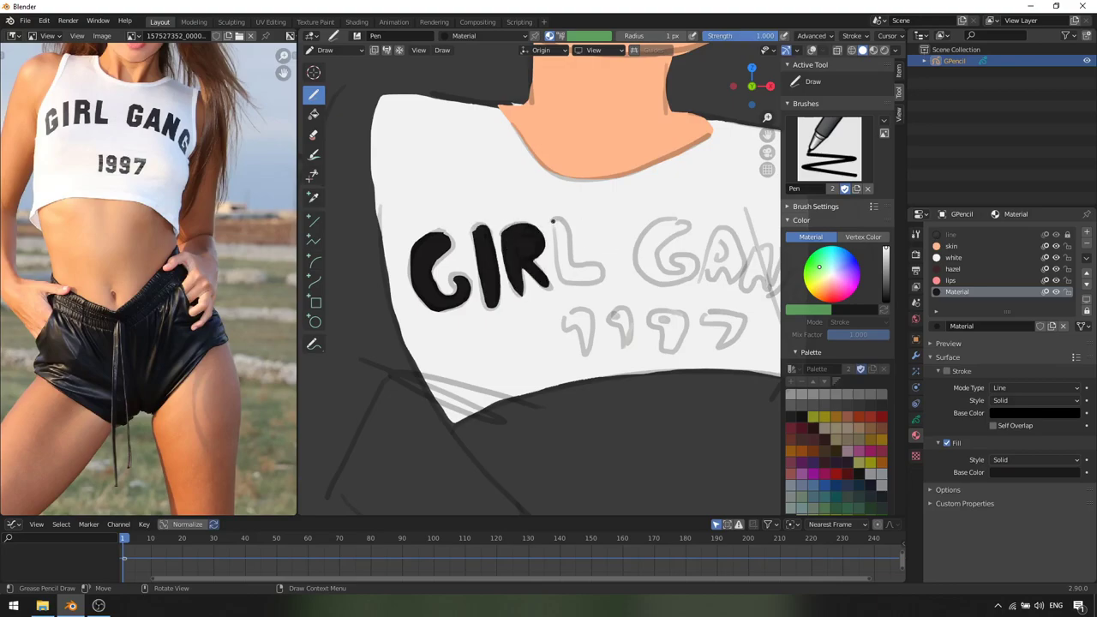
mouse_move(565, 281)
mouse_down()
mouse_move(567, 244)
mouse_move(600, 273)
mouse_up()
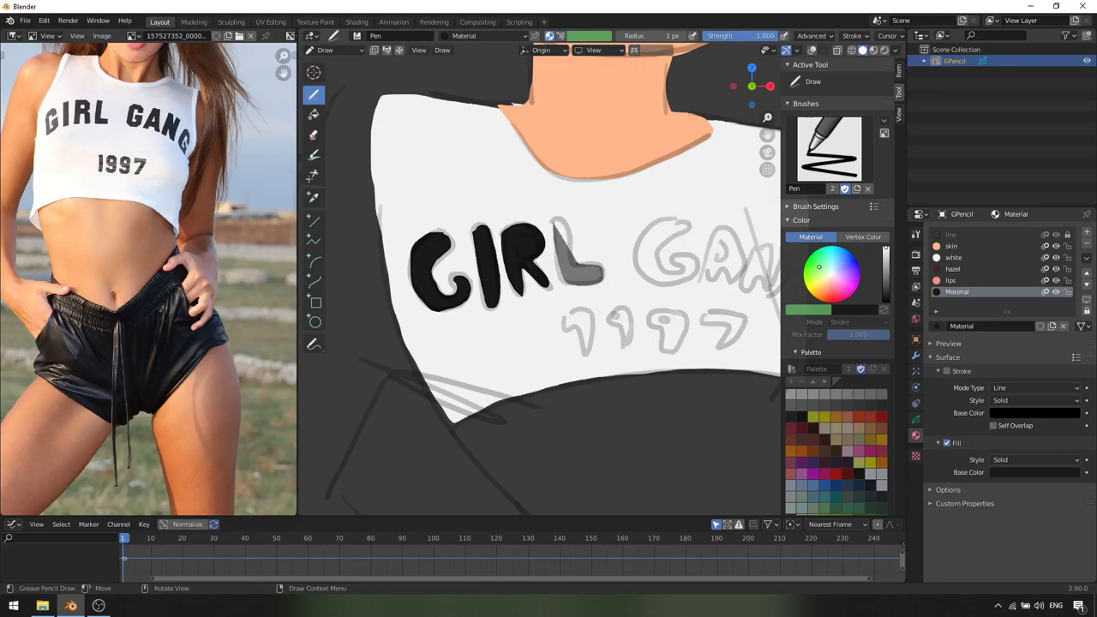
drag(559, 218, 559, 221)
Trace the letters of the word GANG on the top with the near-black shorts material
shift+middle_drag(629, 226, 554, 237)
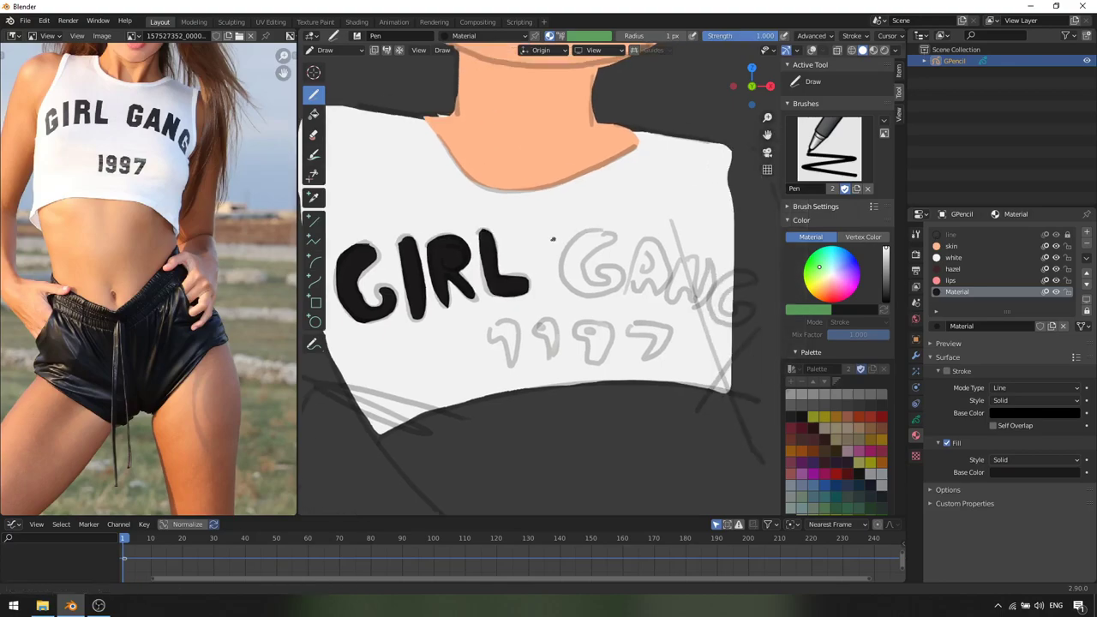
click(971, 258)
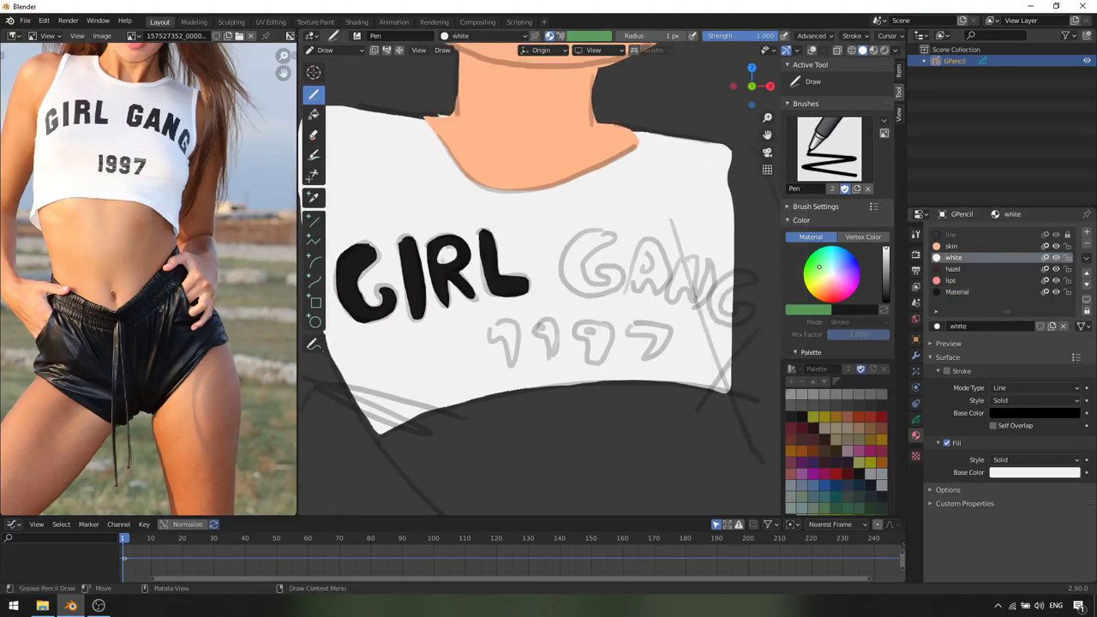
shift+middle_drag(508, 256, 439, 211)
scroll(471, 309, down, 3)
scroll(471, 309, up, 2)
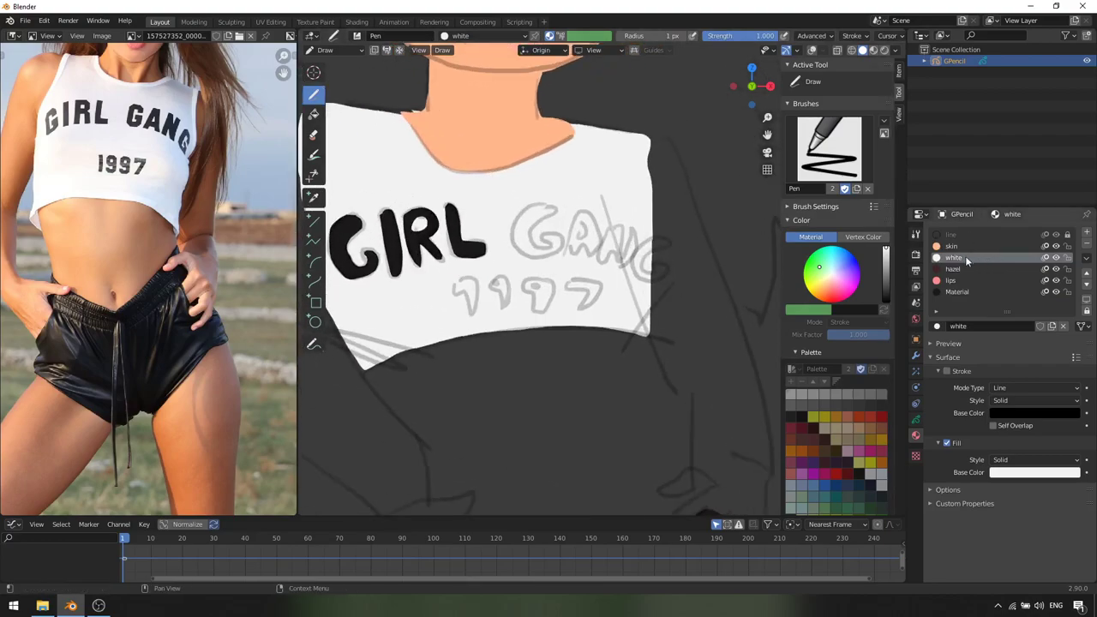
click(957, 291)
scroll(540, 196, up, 1)
mouse_move(522, 184)
mouse_down()
mouse_move(493, 223)
mouse_move(519, 253)
mouse_move(549, 236)
mouse_move(540, 190)
mouse_up()
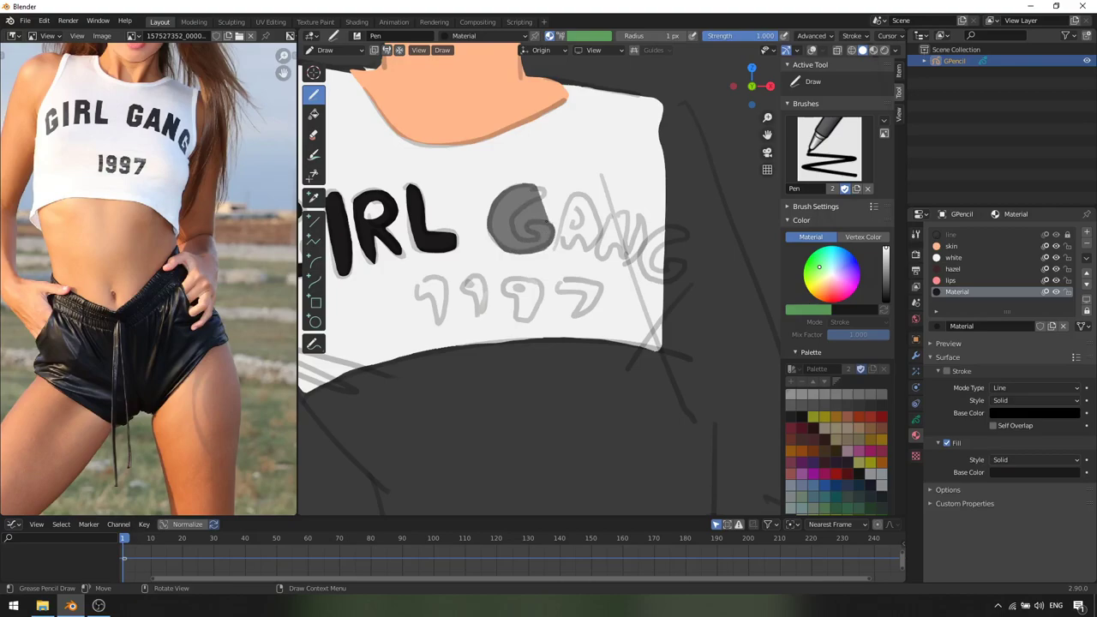
mouse_move(538, 234)
mouse_down()
mouse_move(524, 238)
mouse_move(514, 211)
mouse_move(544, 189)
mouse_move(562, 249)
mouse_move(593, 205)
mouse_move(588, 195)
mouse_up()
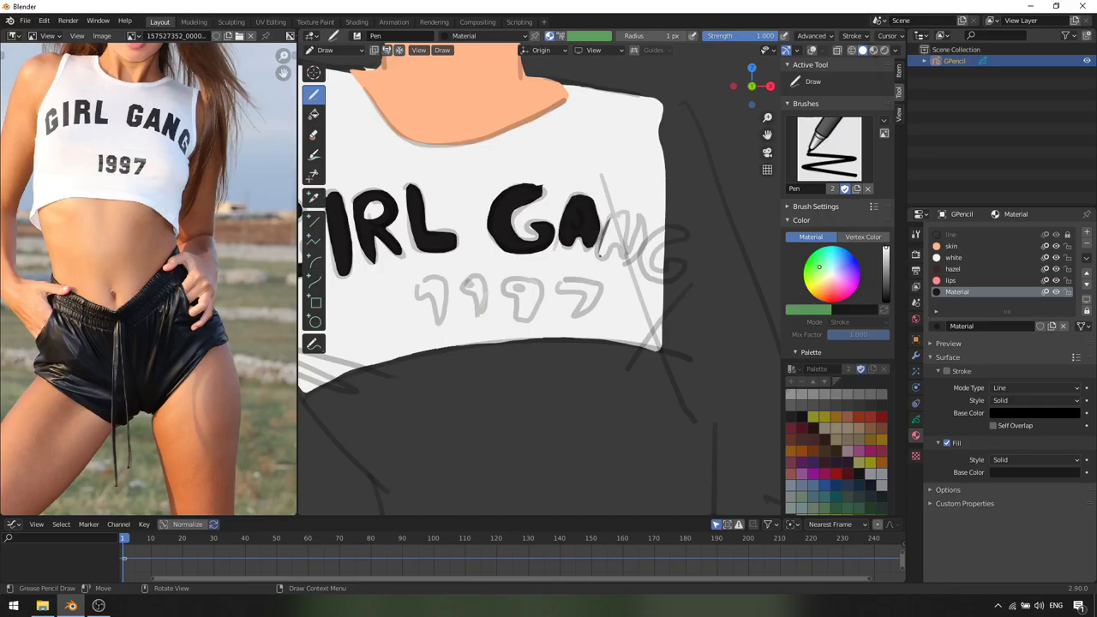
drag(625, 259, 647, 219)
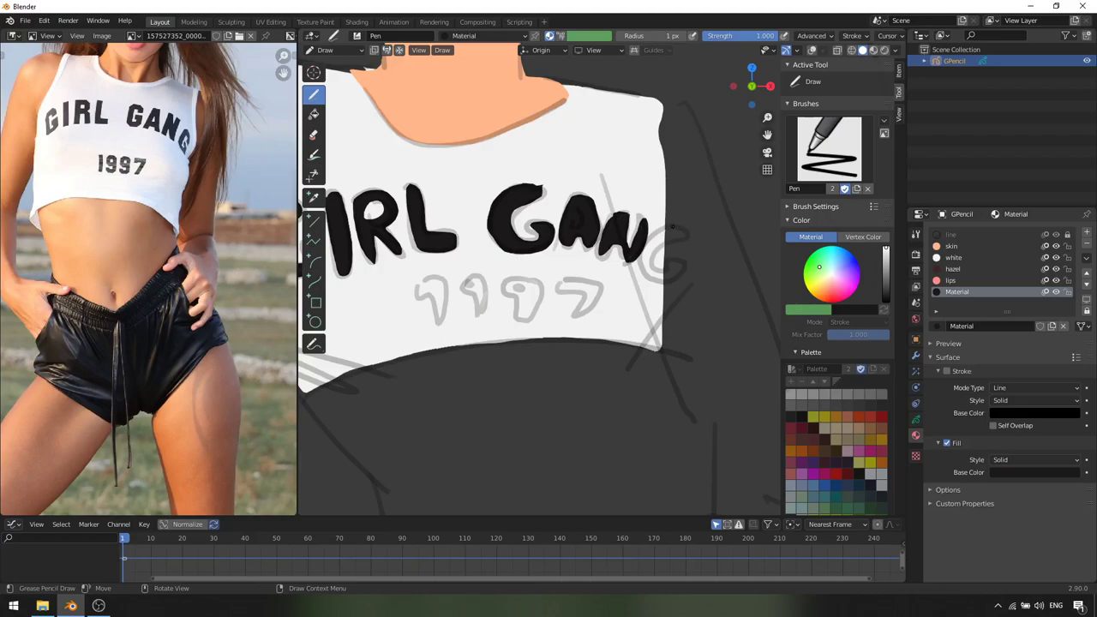
mouse_move(642, 265)
mouse_down()
mouse_move(679, 259)
mouse_move(665, 230)
mouse_up()
Trace the sketched digits 1997 below the lettering with the near-black material
shift+middle_drag(483, 280, 515, 248)
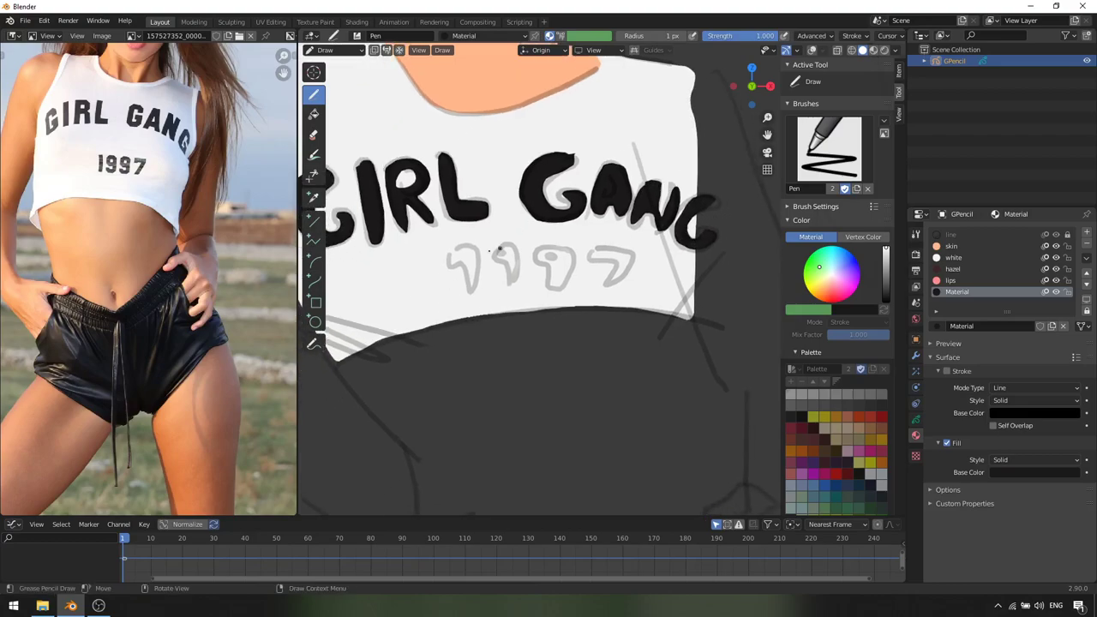
mouse_move(471, 292)
mouse_down()
mouse_move(478, 252)
mouse_move(455, 251)
mouse_move(513, 288)
mouse_move(569, 249)
mouse_up()
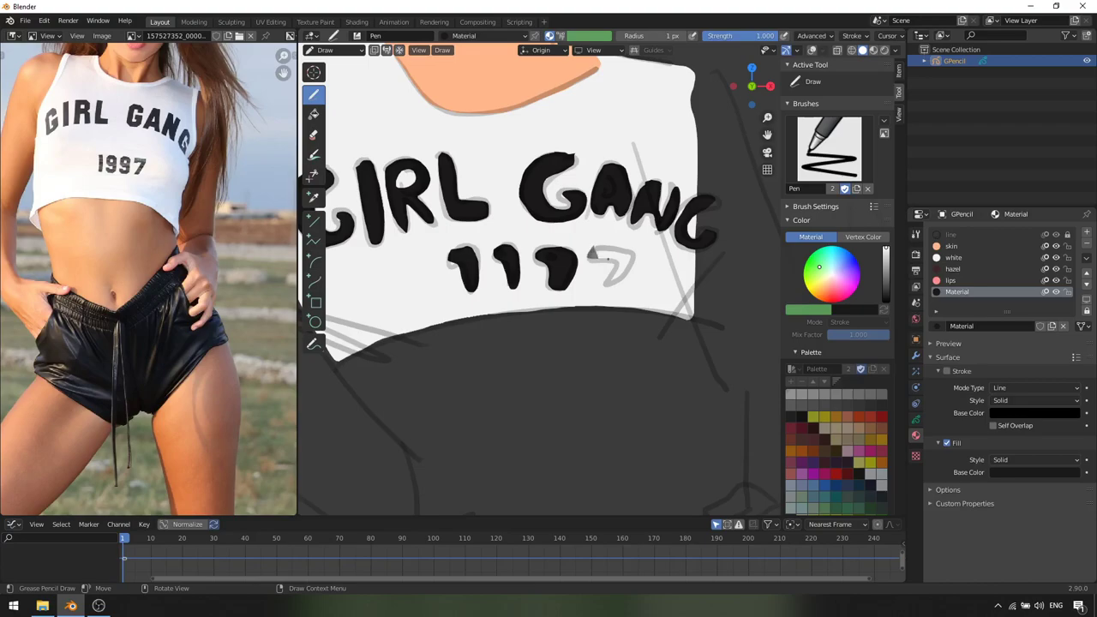
drag(626, 273, 612, 286)
Paint small openings inside the two nines of 1997 with the white material
scroll(612, 286, down, 1)
click(954, 257)
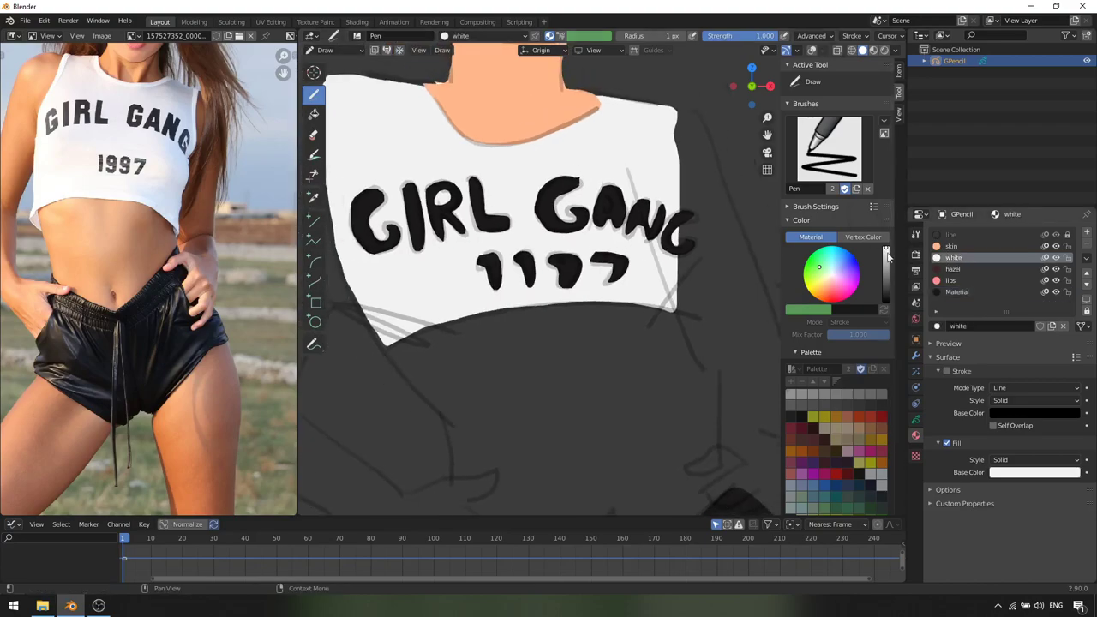
scroll(591, 308, up, 4)
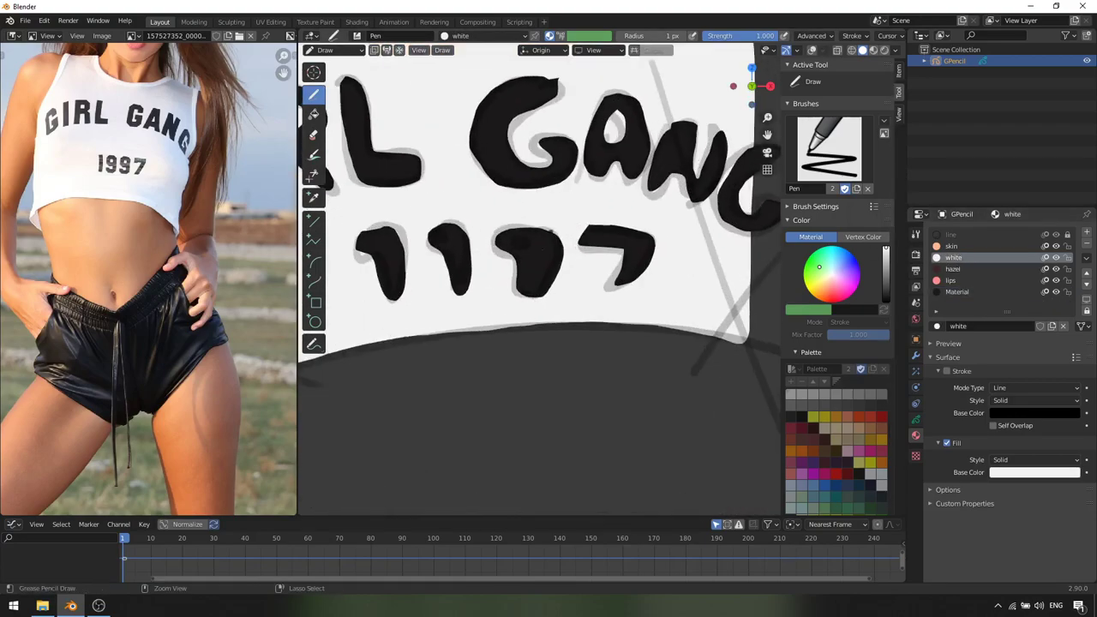
scroll(549, 336, down, 6)
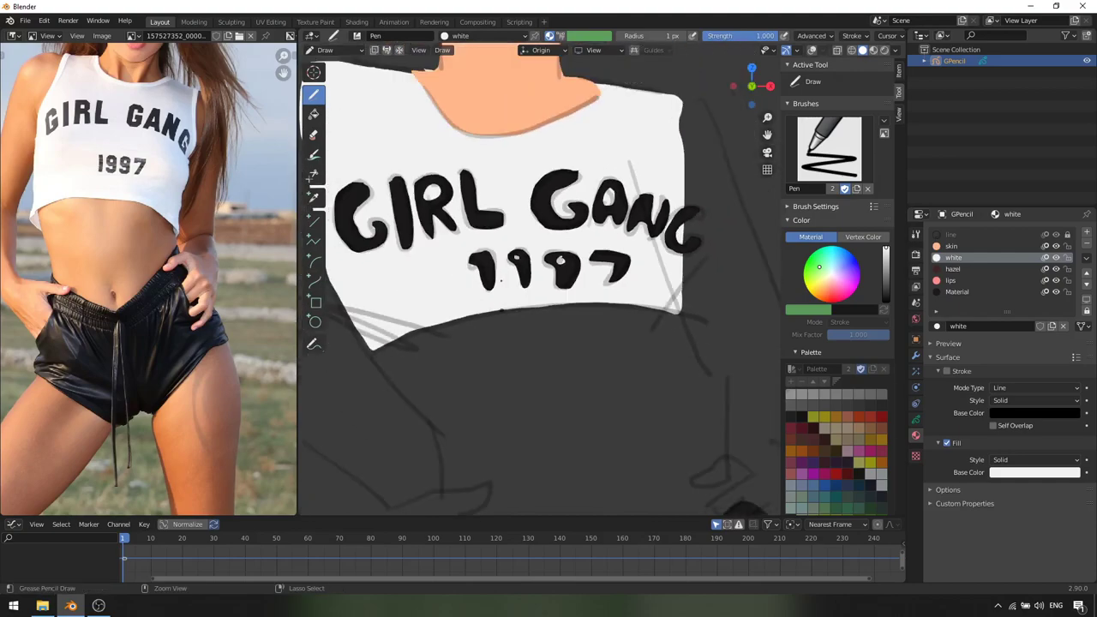
scroll(549, 336, up, 2)
scroll(549, 336, down, 2)
scroll(550, 336, up, 2)
scroll(550, 336, down, 2)
key(ctrl+Tab)
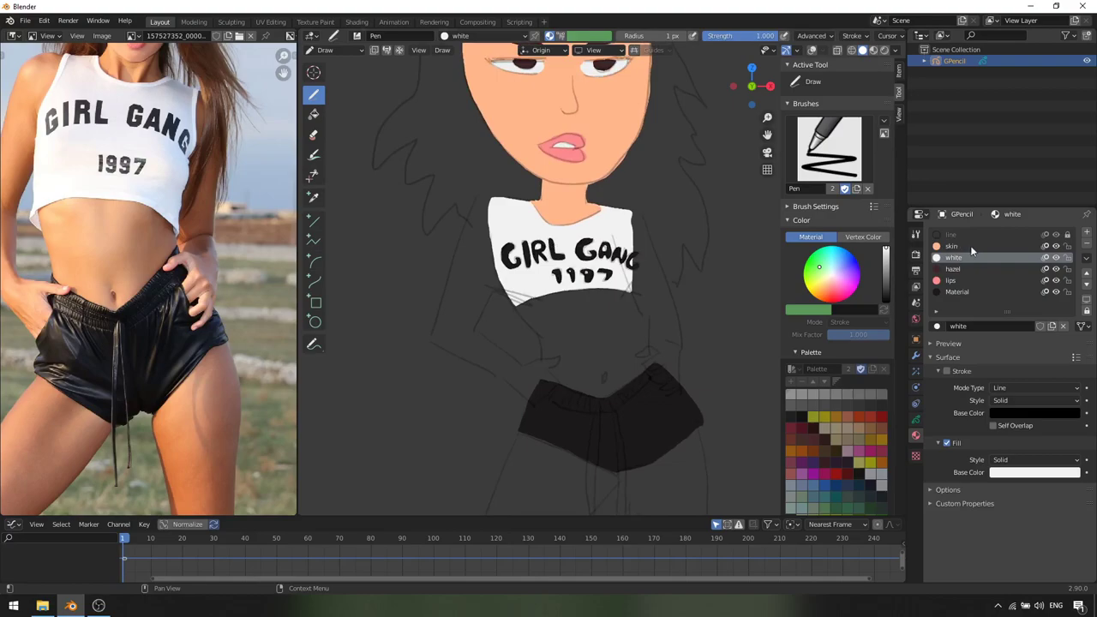
Rename the near-black fill material to black
click(952, 246)
click(958, 291)
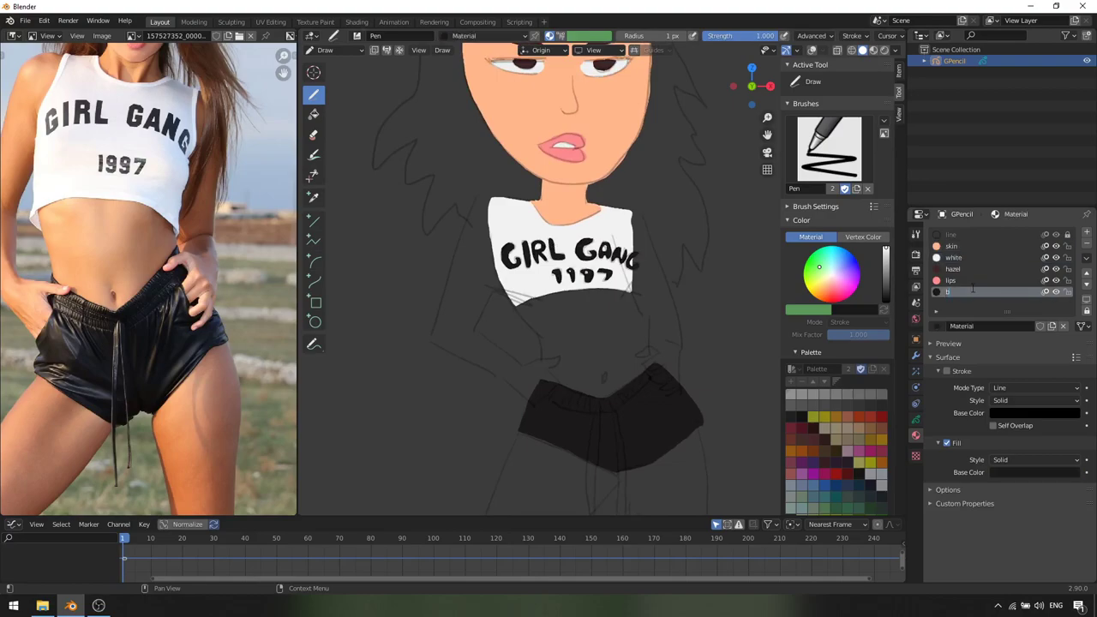
Fill the bent arm on the figure's image-left side with the skin material, from the shoulder to the wrist
click(985, 247)
mouse_move(495, 230)
shift+middle_down()
mouse_move(521, 188)
mouse_move(501, 118)
shift+middle_up()
scroll(521, 185, up, 1)
mouse_move(500, 129)
mouse_down()
mouse_move(441, 265)
mouse_move(485, 296)
mouse_move(503, 136)
mouse_up()
mouse_move(495, 309)
mouse_down()
mouse_move(549, 347)
mouse_move(581, 330)
mouse_move(537, 237)
mouse_up()
drag(514, 142, 515, 225)
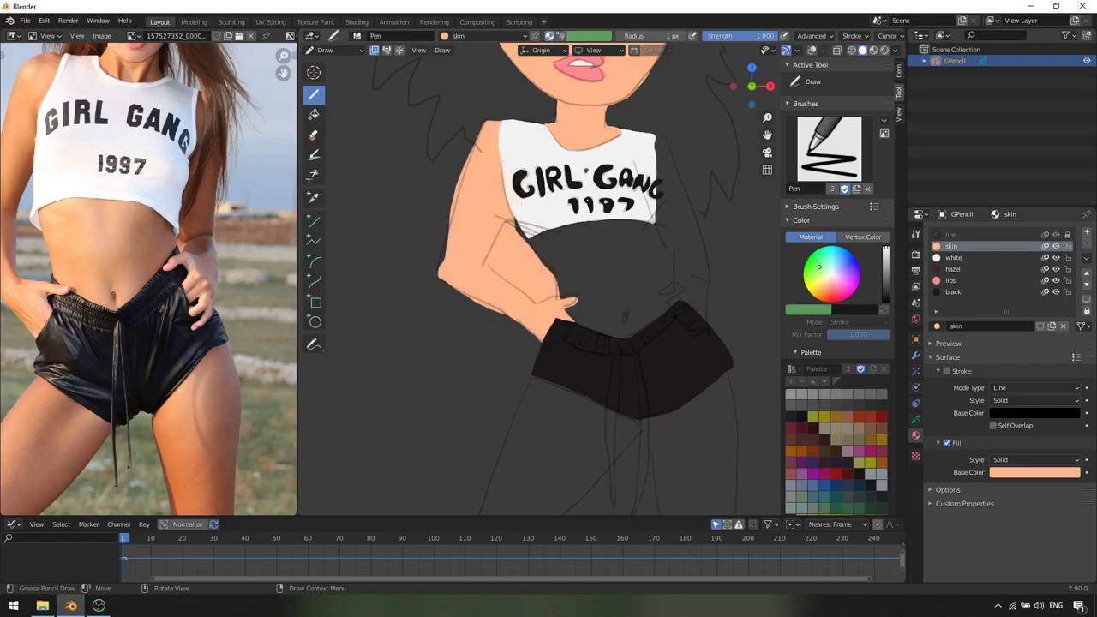
key(ctrl+z)
mouse_move(475, 140)
mouse_down()
mouse_move(433, 277)
mouse_move(518, 323)
mouse_move(538, 304)
mouse_move(487, 257)
mouse_move(525, 164)
mouse_move(497, 122)
mouse_up()
Fill the bare midriff and the other arm with the skin material, and push their outline to fit the sketch
shift+middle_drag(617, 175, 516, 119)
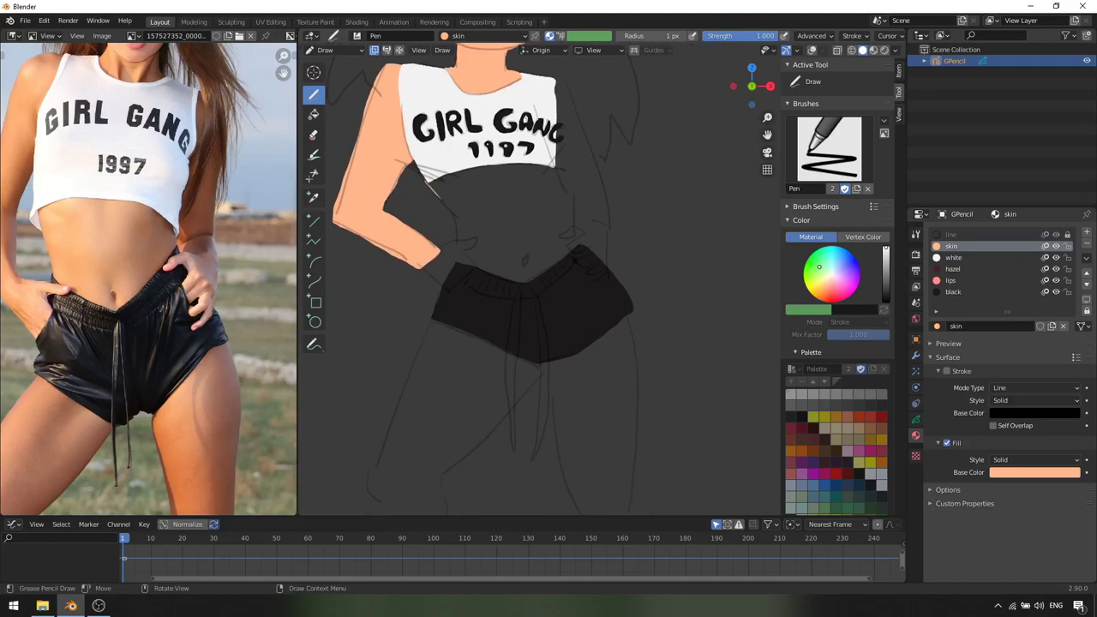
mouse_move(429, 182)
mouse_down()
mouse_move(501, 296)
mouse_move(573, 257)
mouse_move(576, 202)
mouse_move(489, 145)
mouse_move(548, 79)
mouse_move(605, 196)
mouse_move(593, 257)
mouse_move(552, 90)
mouse_up()
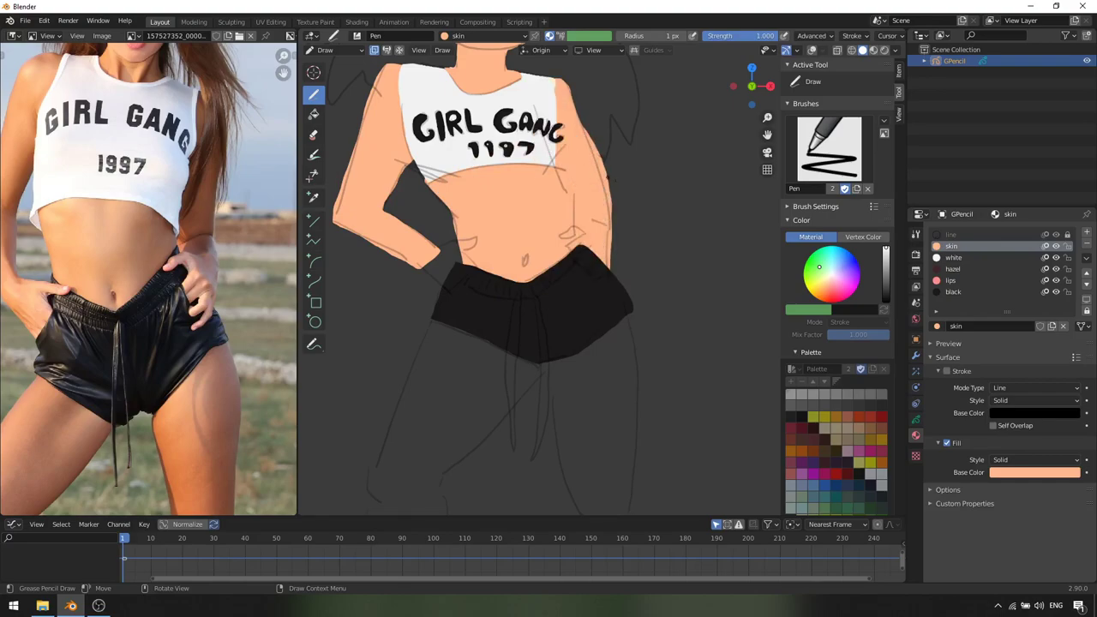
key(ctrl+Tab)
key(f)
click(655, 194)
drag(662, 172, 636, 158)
key(ctrl+Tab)
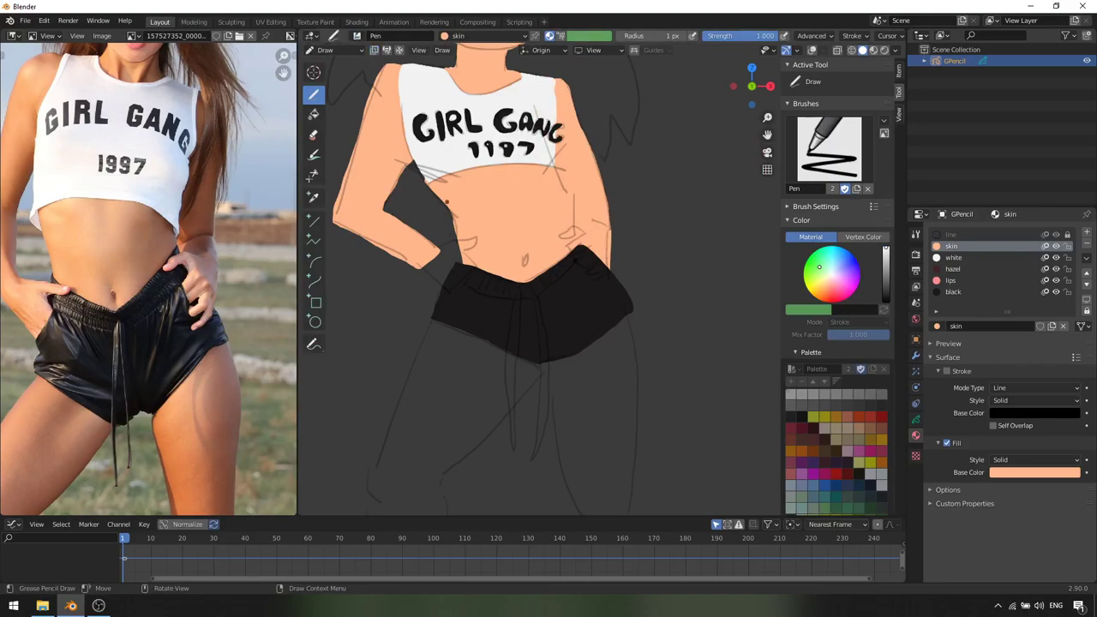
Paint the image-left hand at the shorts' waistband and the image-right fingers over the shorts with the skin material
scroll(440, 172, up, 2)
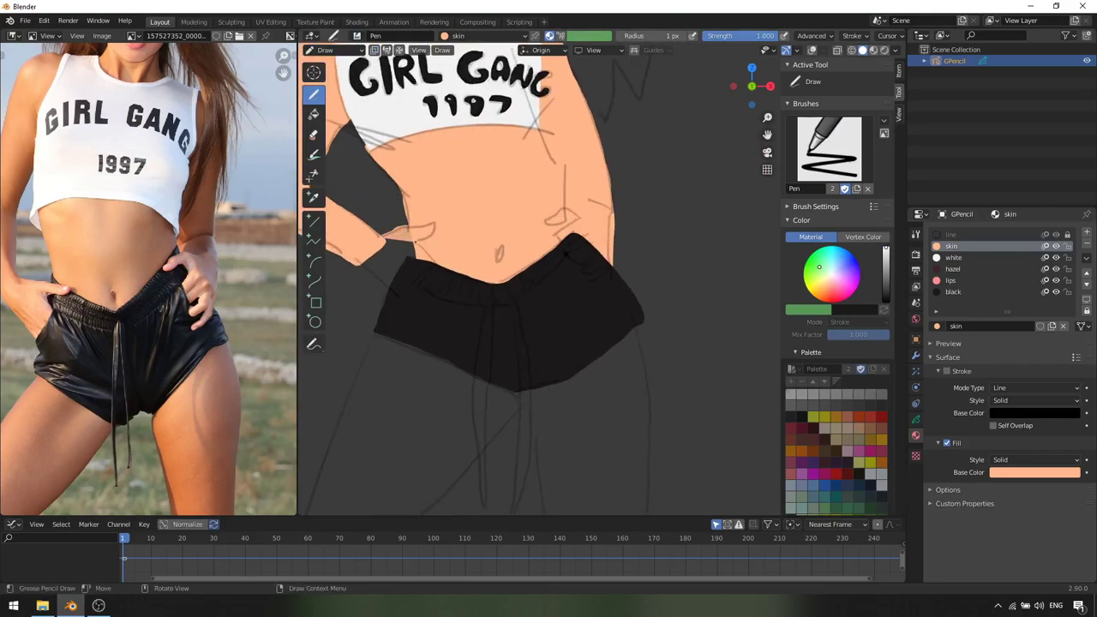
mouse_move(437, 264)
mouse_down()
mouse_move(409, 292)
mouse_move(383, 286)
mouse_move(361, 262)
mouse_up()
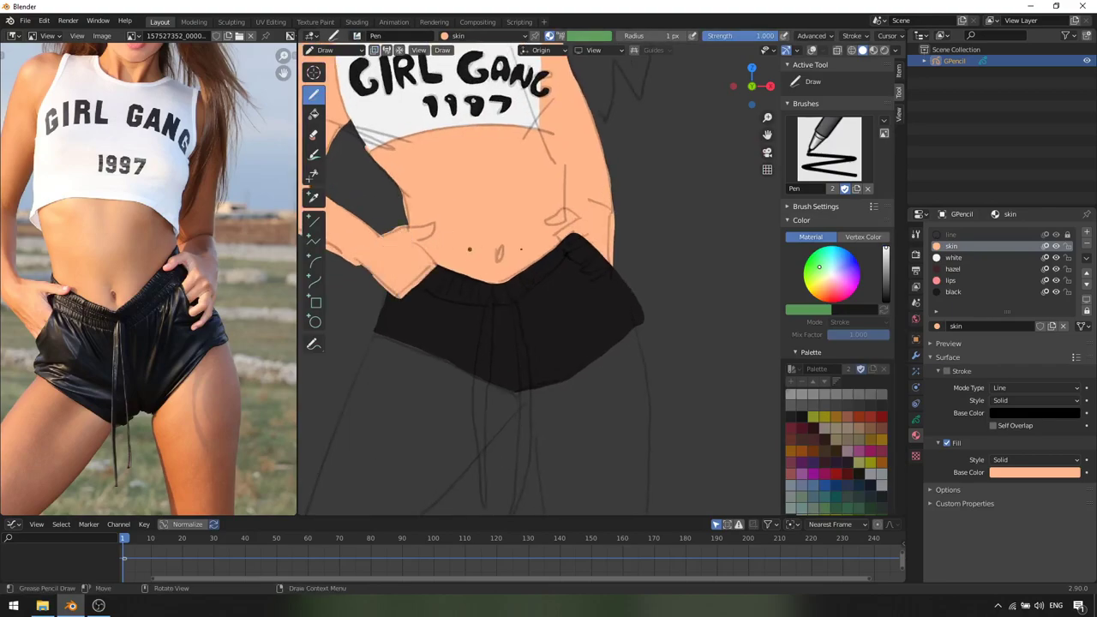
shift+middle_drag(555, 243, 525, 246)
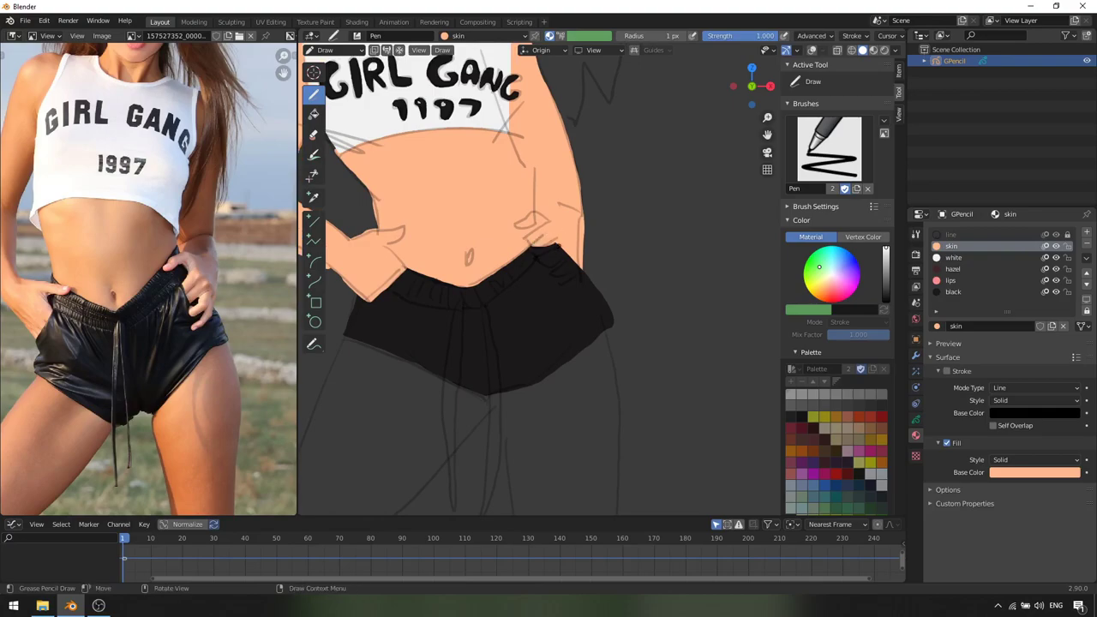
drag(549, 250, 563, 261)
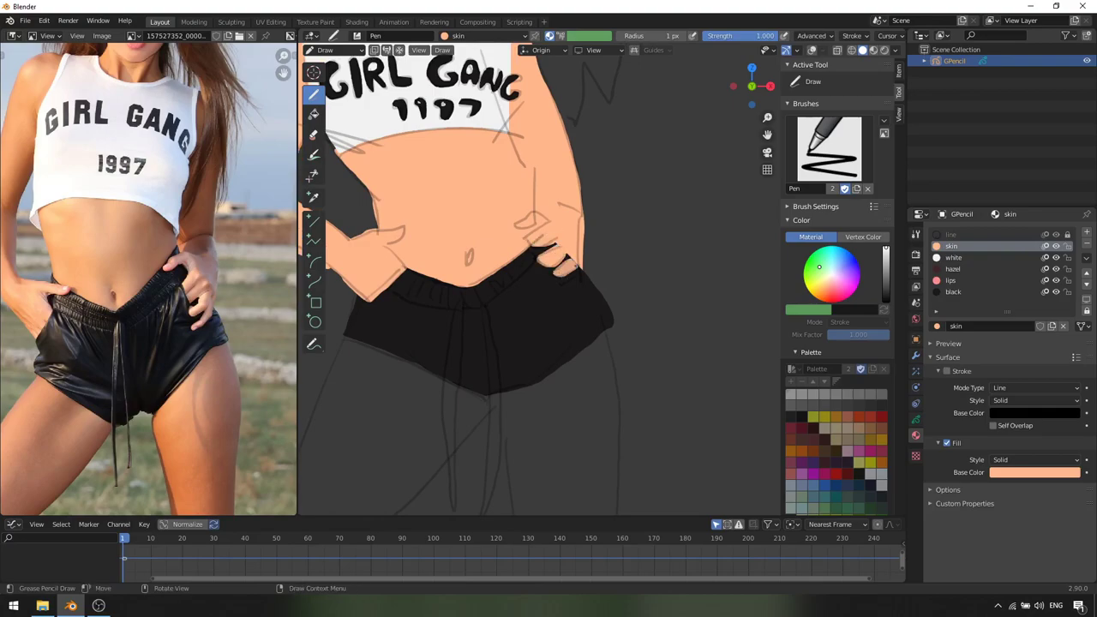
Fill the sketched hair, including its jagged tips, with the hazel material
scroll(575, 257, down, 3)
shift+middle_drag(575, 256, 594, 427)
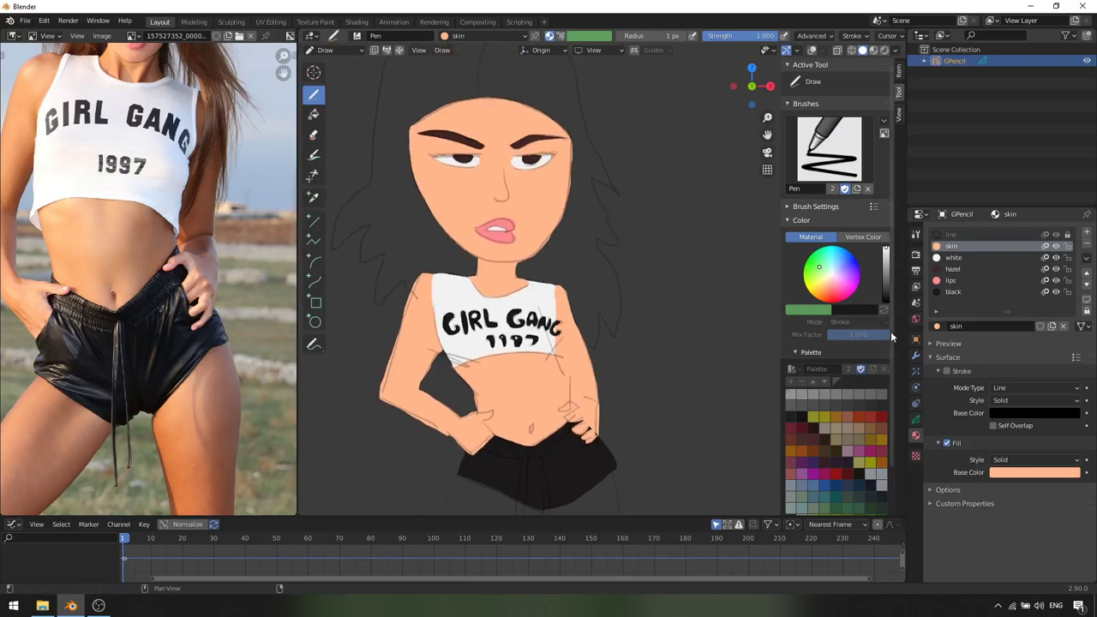
click(971, 270)
scroll(630, 256, down, 2)
shift+middle_drag(624, 256, 625, 292)
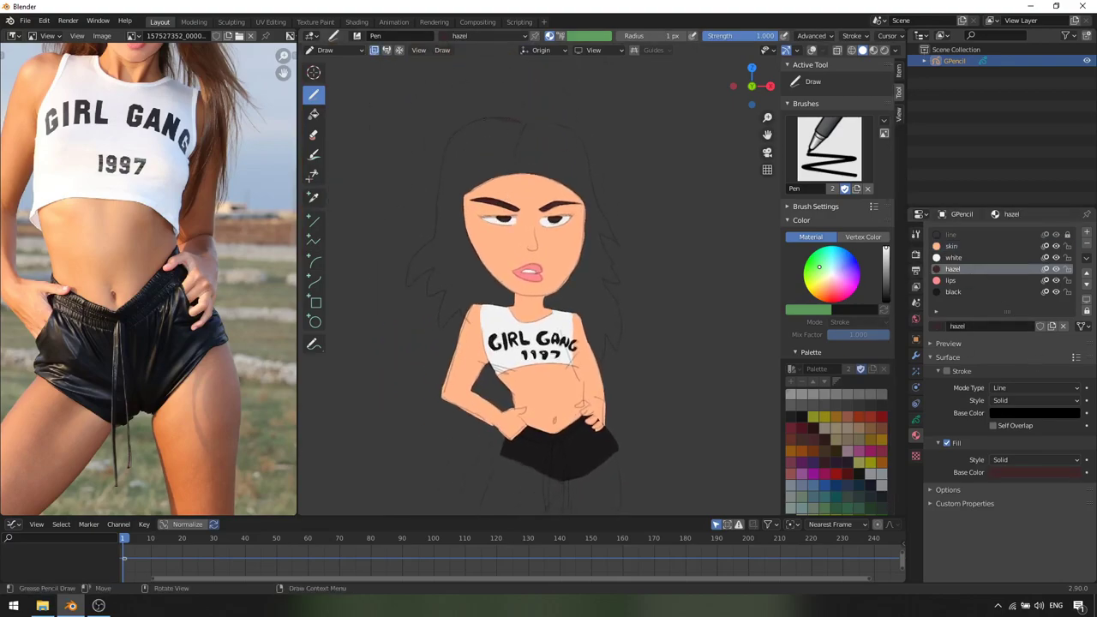
mouse_move(517, 125)
mouse_down()
mouse_move(441, 196)
mouse_move(409, 278)
mouse_move(463, 206)
mouse_move(442, 292)
mouse_move(450, 314)
mouse_move(557, 369)
mouse_move(595, 374)
mouse_move(616, 317)
mouse_move(586, 206)
mouse_move(529, 125)
mouse_move(469, 128)
mouse_up()
Adjust the hair outline with the sculpt Push brush at varying radii to shape its image-right side
key(ctrl+Tab)
key(f)
click(590, 183)
key(f)
click(471, 133)
drag(620, 260, 603, 302)
key(f)
click(600, 298)
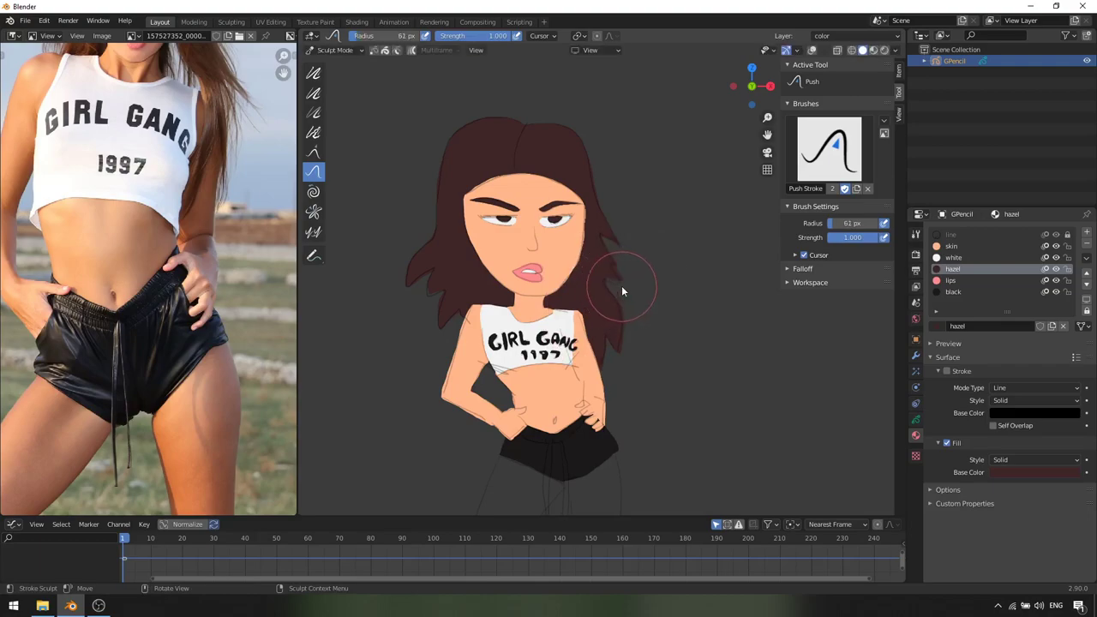
mouse_move(606, 303)
mouse_down()
mouse_move(619, 286)
mouse_move(630, 304)
mouse_up()
scroll(619, 286, down, 1)
key(f)
click(639, 309)
drag(614, 300, 605, 295)
scroll(603, 295, down, 2)
mouse_move(603, 323)
ctrl+middle_down()
mouse_move(603, 336)
mouse_move(624, 242)
ctrl+middle_up()
Fill the image-left leg down to the ankle with the skin material and send it behind the shorts
key(ctrl+Tab)
click(976, 247)
shift+scroll(558, 257, down, 5)
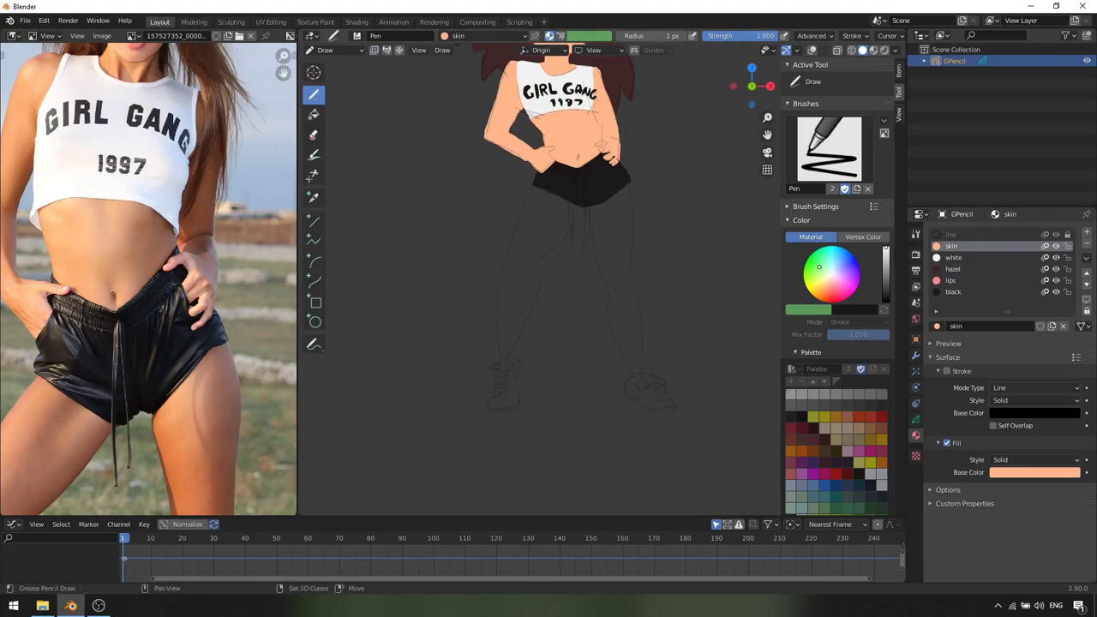
shift+scroll(523, 151, down, 3)
mouse_move(483, 197)
mouse_down()
mouse_move(474, 317)
mouse_move(516, 127)
mouse_move(553, 180)
mouse_move(576, 157)
mouse_move(578, 136)
mouse_up()
mouse_move(576, 163)
shift+middle_down()
mouse_move(546, 166)
mouse_move(559, 208)
shift+middle_up()
click(595, 228)
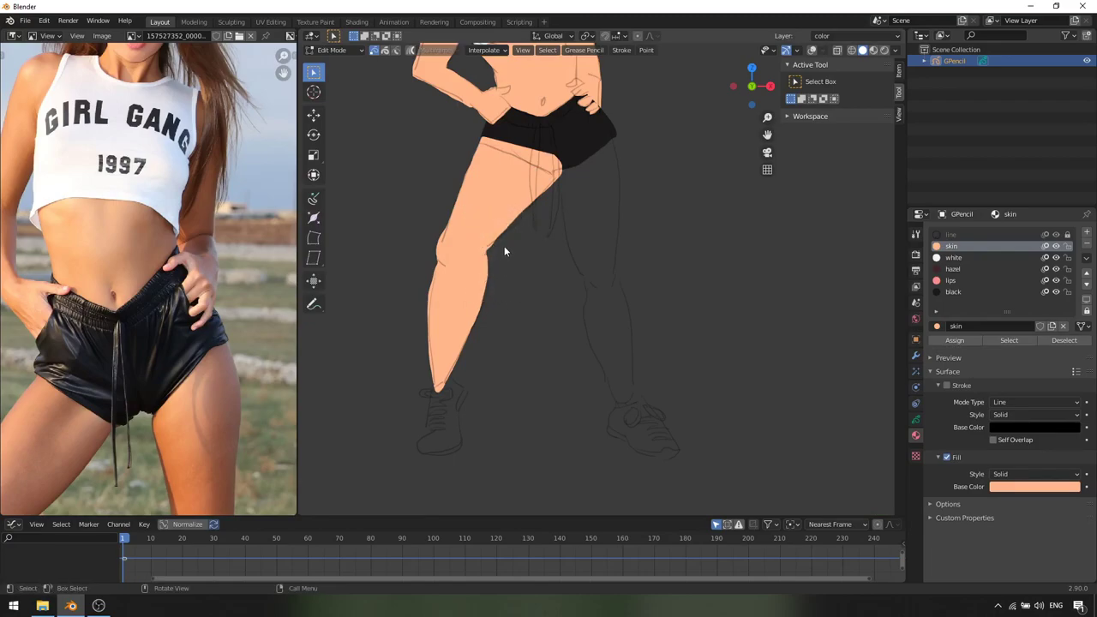
key(q)
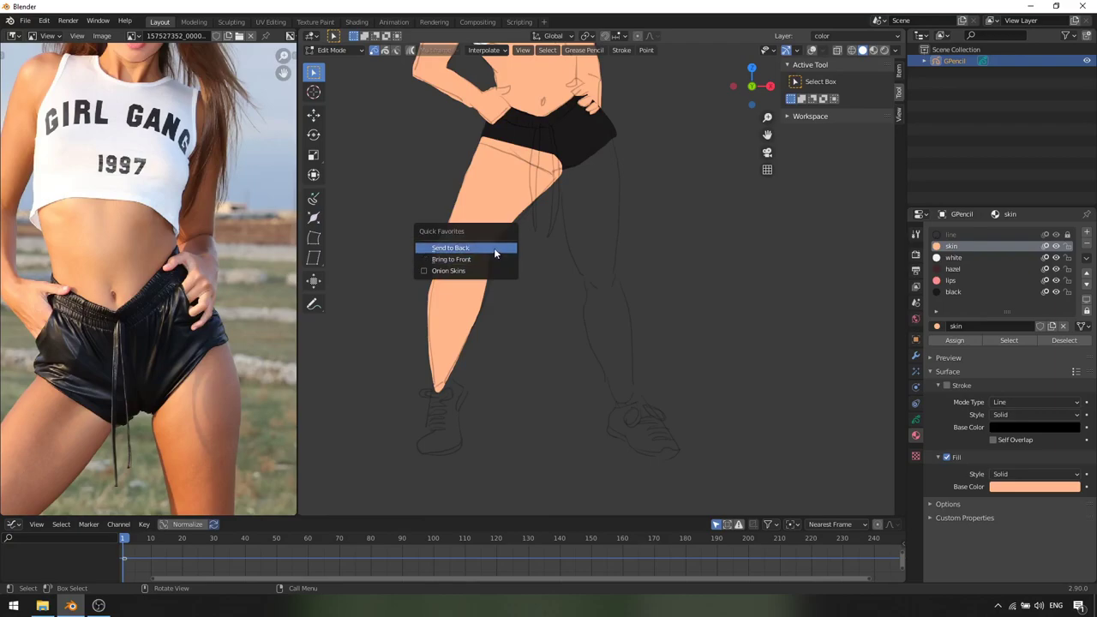
click(495, 249)
Fill the image-right leg with the skin material from the shorts' hem down to the ankle
key(ctrl+Tab)
click(552, 137)
shift+middle_drag(610, 177, 582, 164)
mouse_move(535, 173)
mouse_down()
mouse_move(564, 326)
mouse_move(600, 384)
mouse_move(586, 137)
mouse_move(538, 168)
mouse_up()
shift+middle_drag(560, 226, 551, 194)
key(ctrl+Tab)
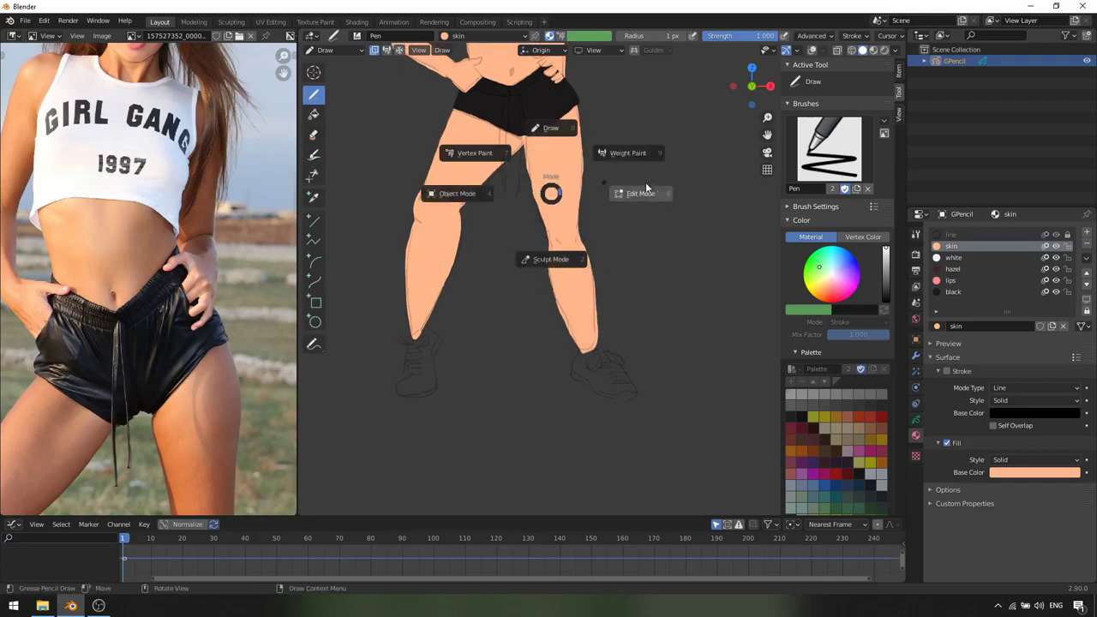
click(622, 183)
Push the image-right leg's outline at the thigh and calf with resized sculpt brushes to match the sketch
key(ctrl+Tab)
click(539, 241)
mouse_move(540, 205)
mouse_down()
mouse_move(540, 190)
mouse_move(528, 189)
mouse_move(533, 201)
mouse_up()
key(f)
click(549, 213)
drag(538, 327, 555, 311)
key(f)
click(595, 310)
drag(626, 322, 613, 315)
key(ctrl+Tab)
click(591, 297)
Paint the two hanging drawstrings of the shorts with the black material
ctrl+middle_drag(142, 272, 158, 481)
middle_drag(157, 480, 203, 305)
click(953, 292)
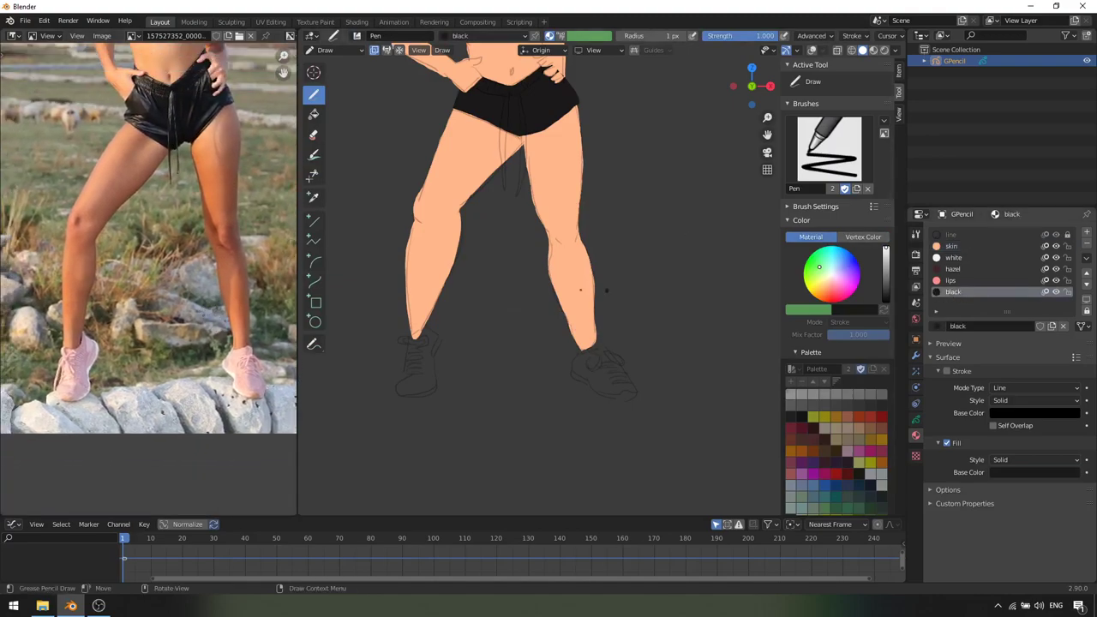
ctrl+middle_drag(611, 290, 664, 361)
scroll(477, 151, down, 5)
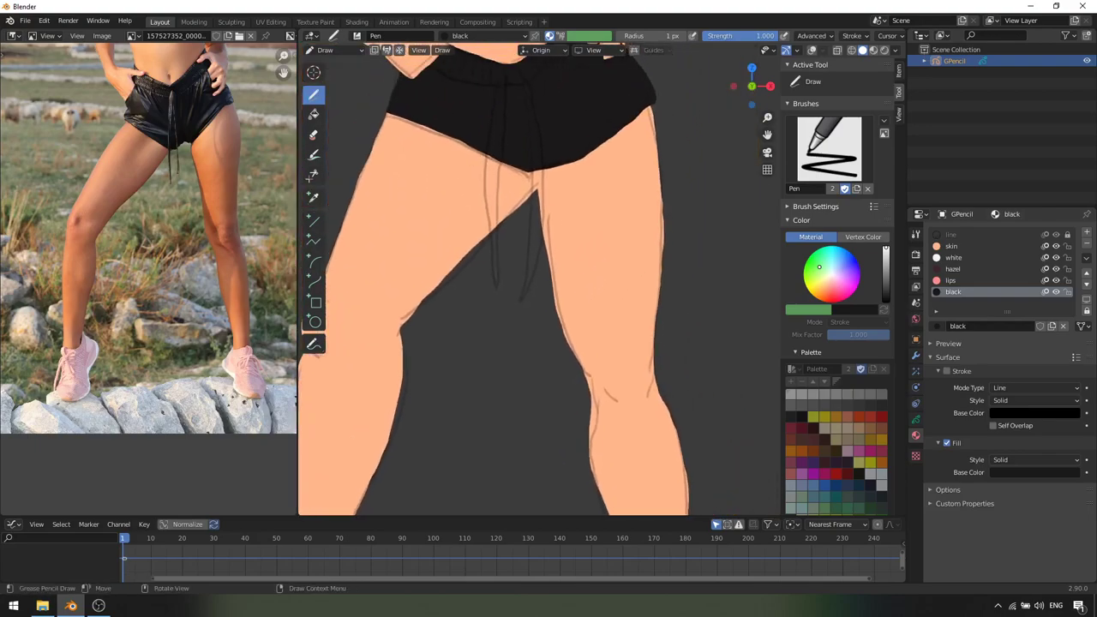
mouse_move(484, 191)
mouse_down()
mouse_move(496, 287)
mouse_move(511, 148)
mouse_move(537, 267)
mouse_move(544, 169)
mouse_up()
Fill the sketched image-left shoe with the pink lips material
scroll(531, 339, down, 4)
shift+middle_drag(531, 342, 604, 128)
scroll(583, 180, up, 2)
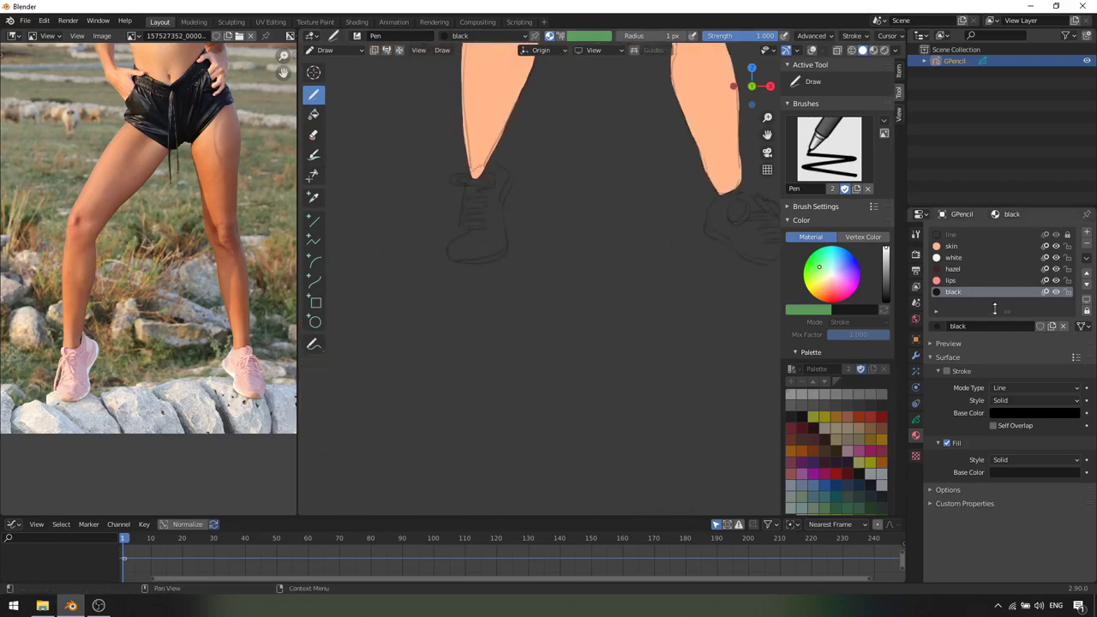
click(952, 280)
scroll(602, 273, down, 3)
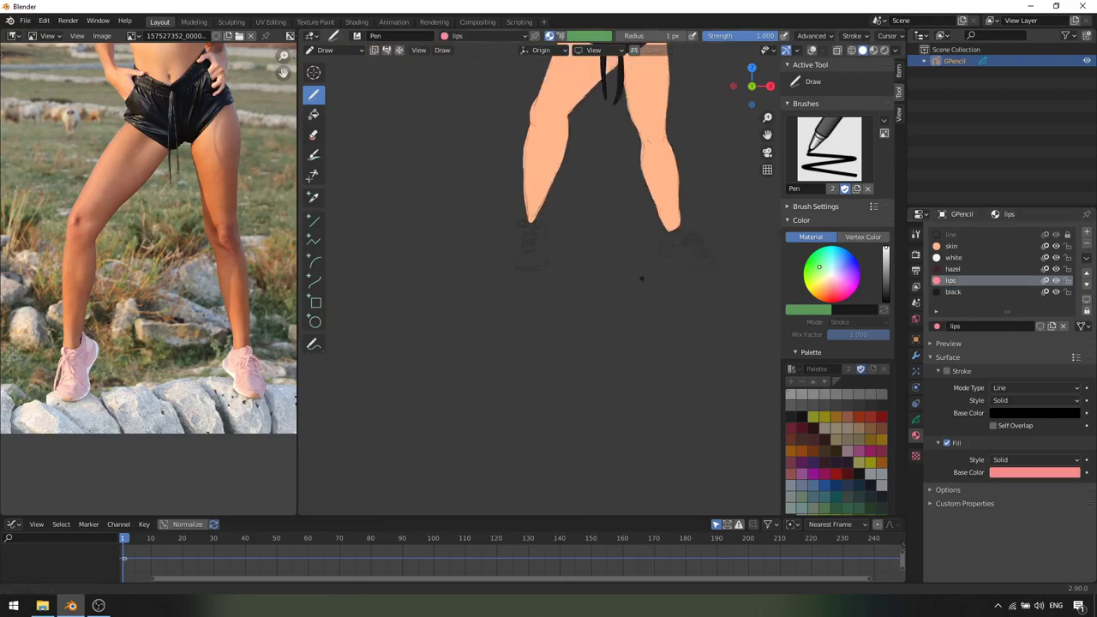
scroll(603, 273, up, 2)
scroll(603, 273, up, 4)
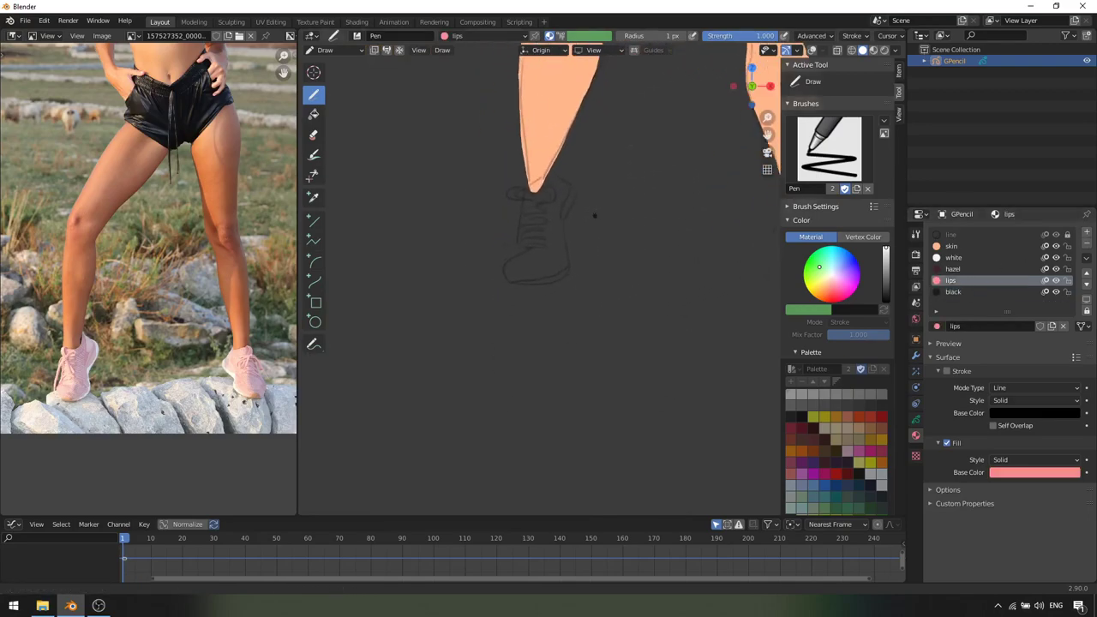
scroll(526, 182, up, 1)
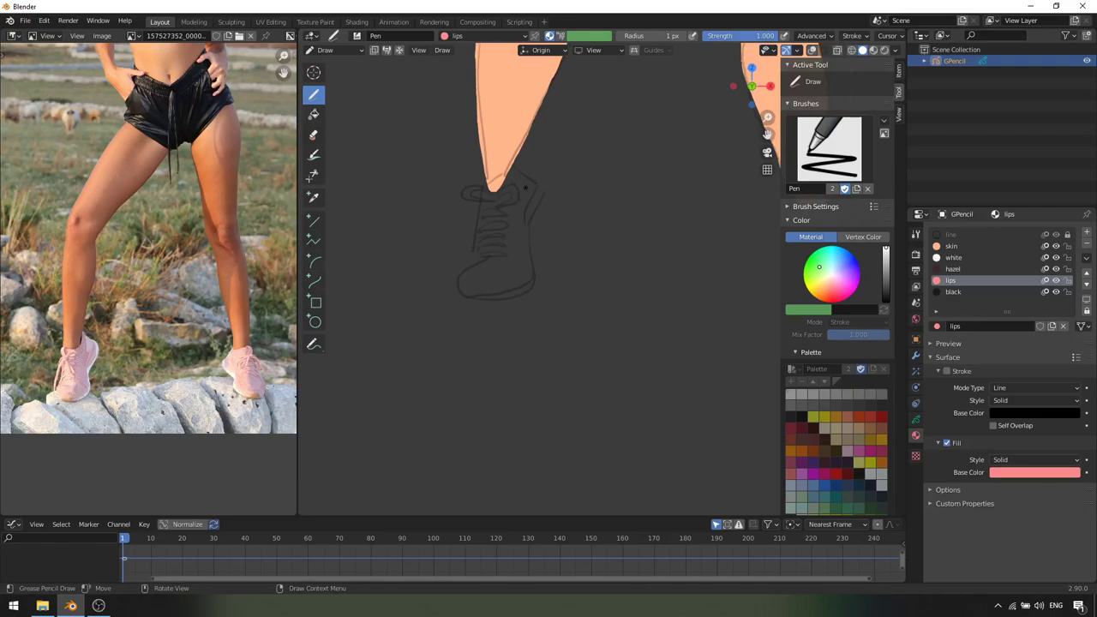
mouse_move(508, 169)
mouse_down()
mouse_move(528, 184)
mouse_move(518, 211)
mouse_move(532, 286)
mouse_move(489, 300)
mouse_move(458, 289)
mouse_move(477, 269)
mouse_move(481, 194)
mouse_up()
Push the image-left shoe's outline near the toe to the sketch and paint its protruding lace loop in pink
key(ctrl+Tab)
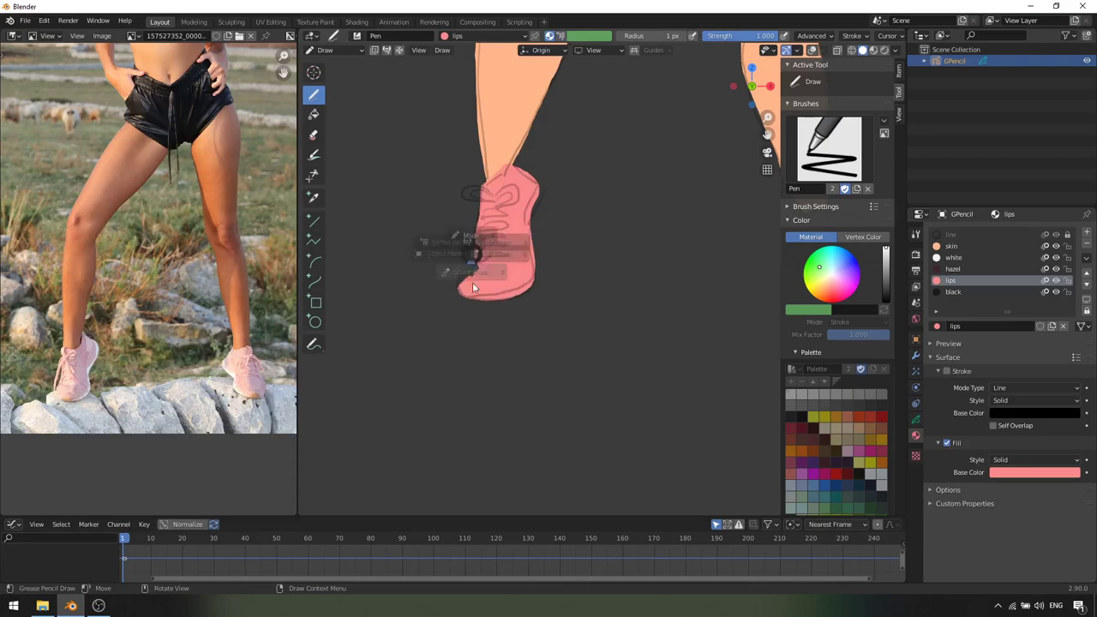
click(473, 325)
drag(476, 274, 464, 265)
key(ctrl+Tab)
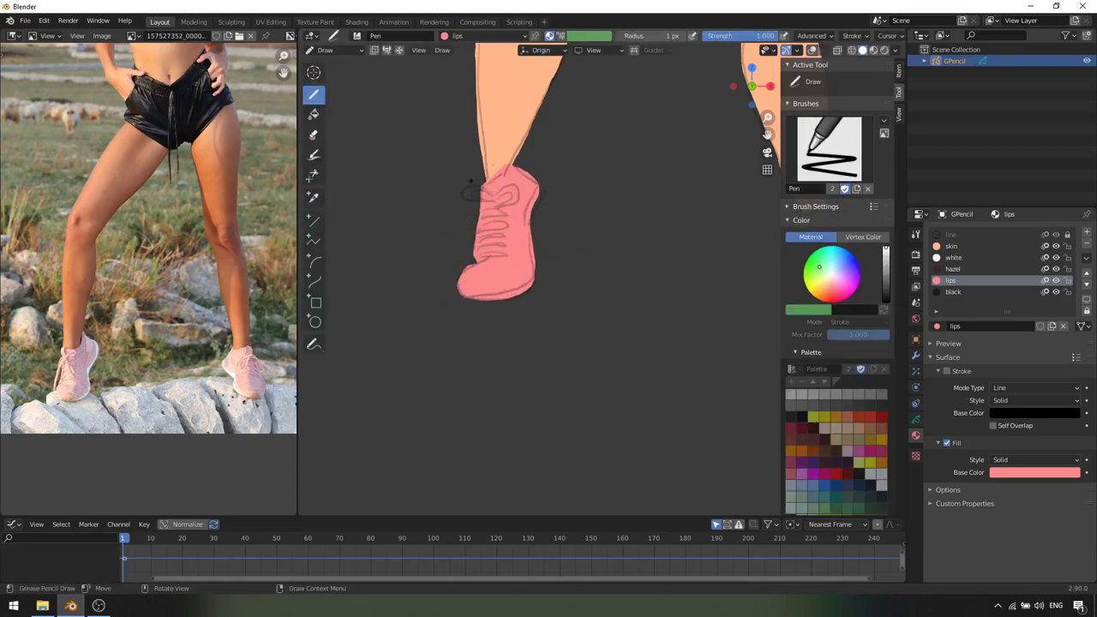
scroll(488, 190, up, 3)
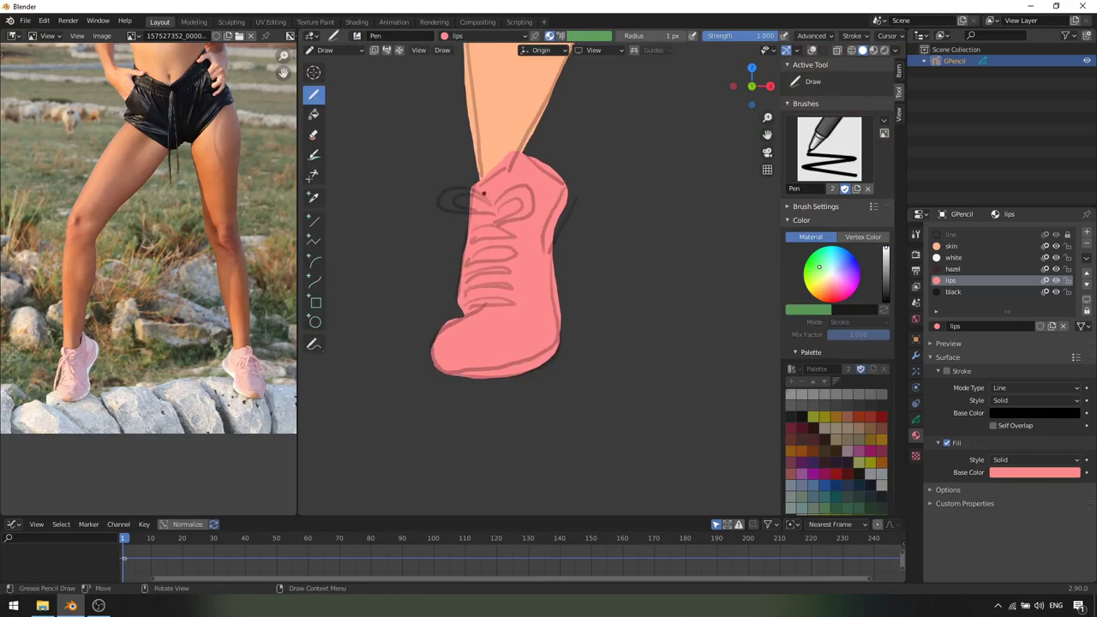
mouse_move(472, 190)
mouse_down()
mouse_move(442, 202)
mouse_move(485, 211)
mouse_up()
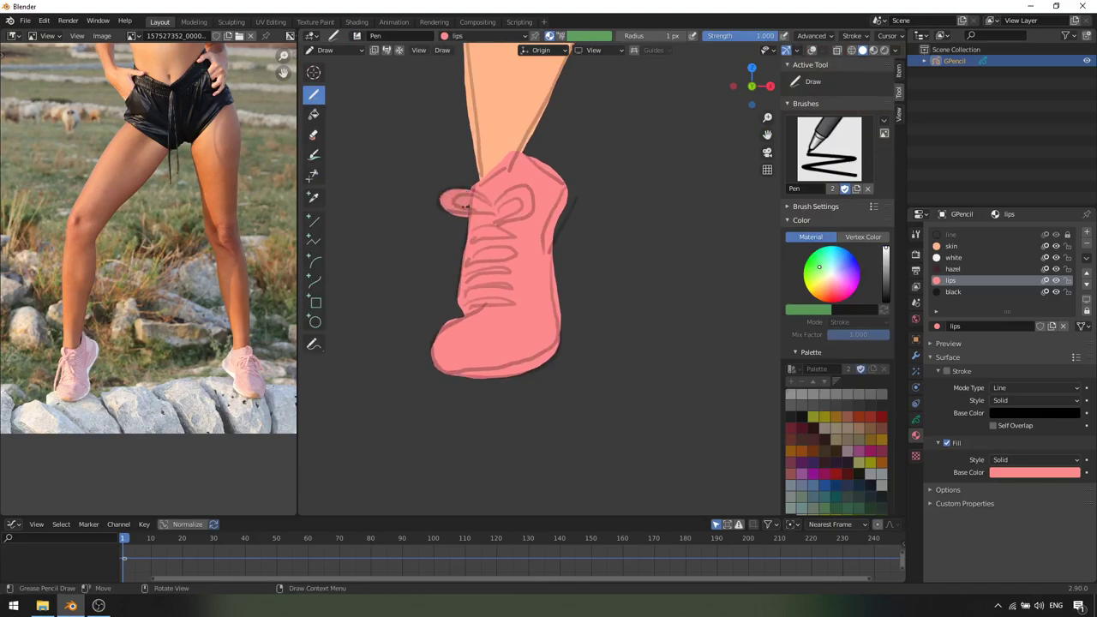
Fill the image-right shoe and its protruding lace loop with the pink lips material
ctrl+middle_drag(499, 201, 548, 245)
shift+middle_drag(594, 210, 420, 221)
mouse_move(592, 206)
ctrl+middle_down()
mouse_move(606, 230)
mouse_move(486, 176)
ctrl+middle_up()
mouse_move(514, 223)
ctrl+middle_down()
mouse_move(531, 189)
mouse_move(507, 215)
ctrl+middle_up()
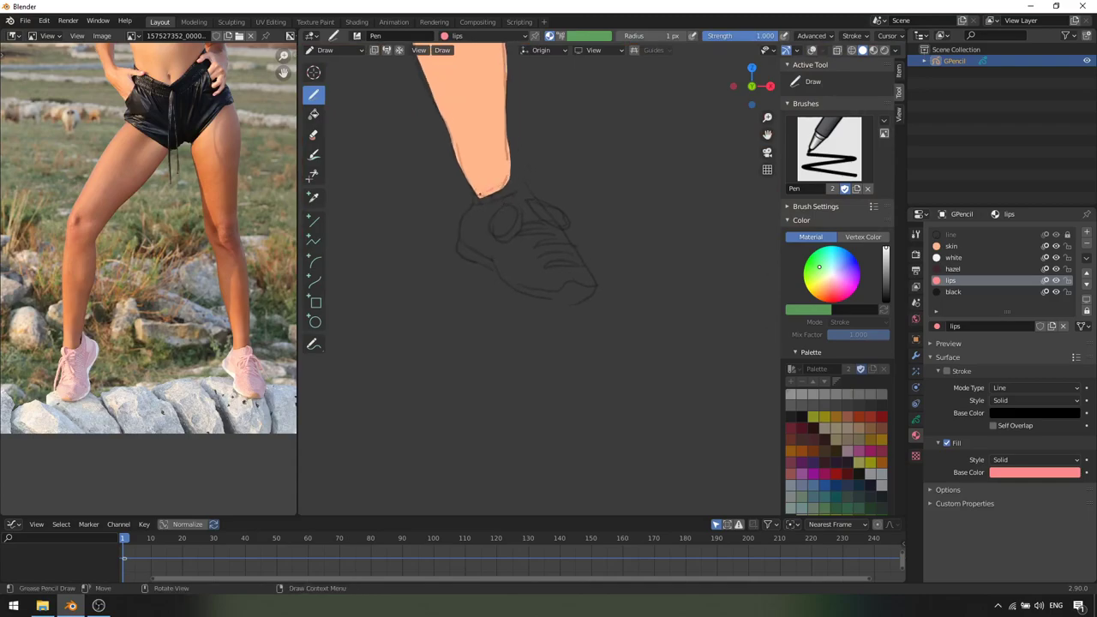
mouse_move(506, 182)
mouse_down()
mouse_move(463, 230)
mouse_move(519, 282)
mouse_move(549, 293)
mouse_move(593, 284)
mouse_move(566, 218)
mouse_move(511, 180)
mouse_up()
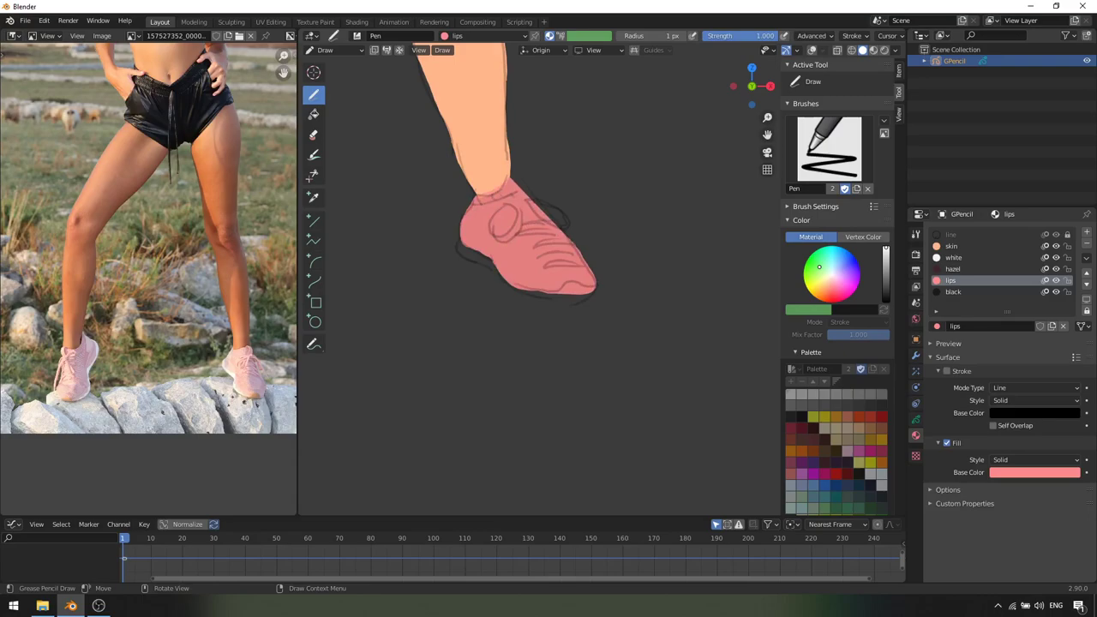
scroll(603, 283, up, 2)
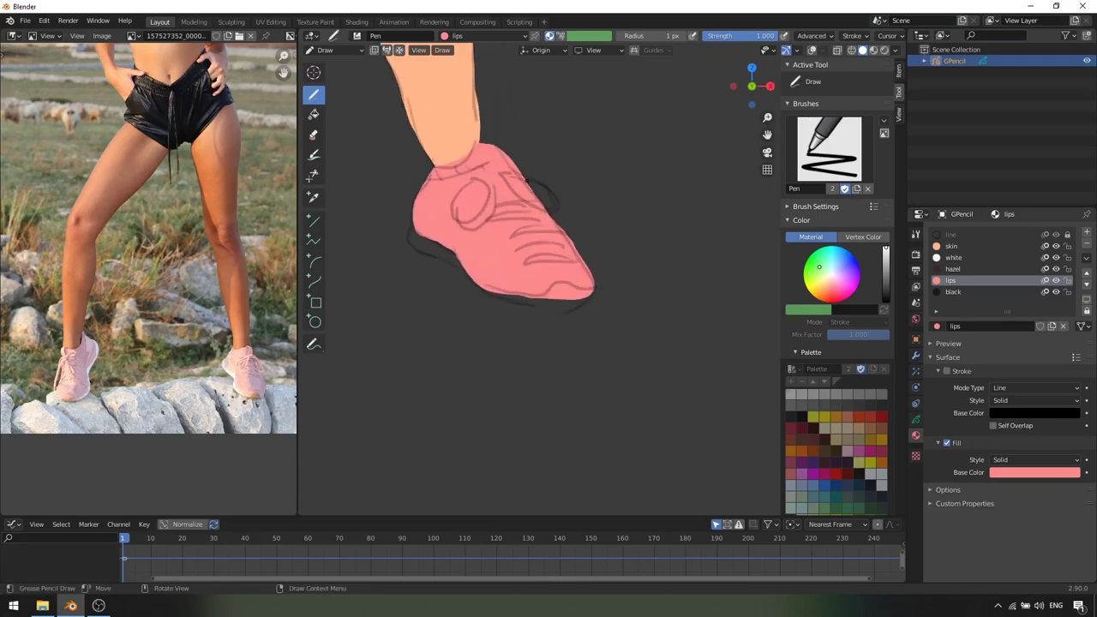
drag(538, 188, 558, 204)
Paint the heel and front sole of the image-right shoe with the white material
click(974, 257)
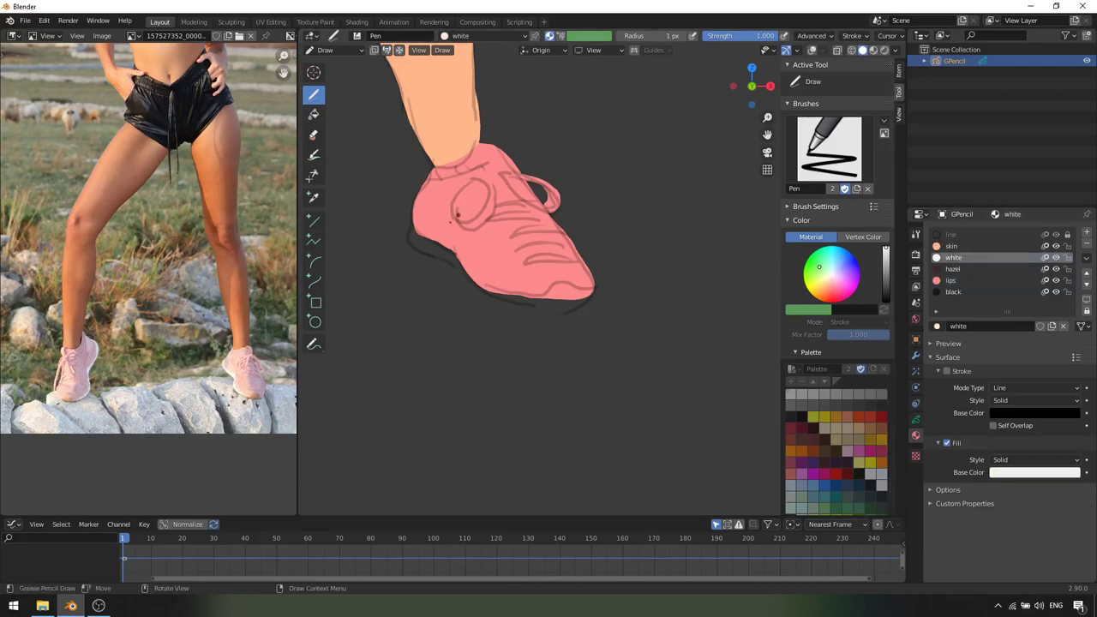
key(ctrl+z)
mouse_move(450, 246)
mouse_down()
mouse_move(462, 266)
mouse_move(435, 257)
mouse_up()
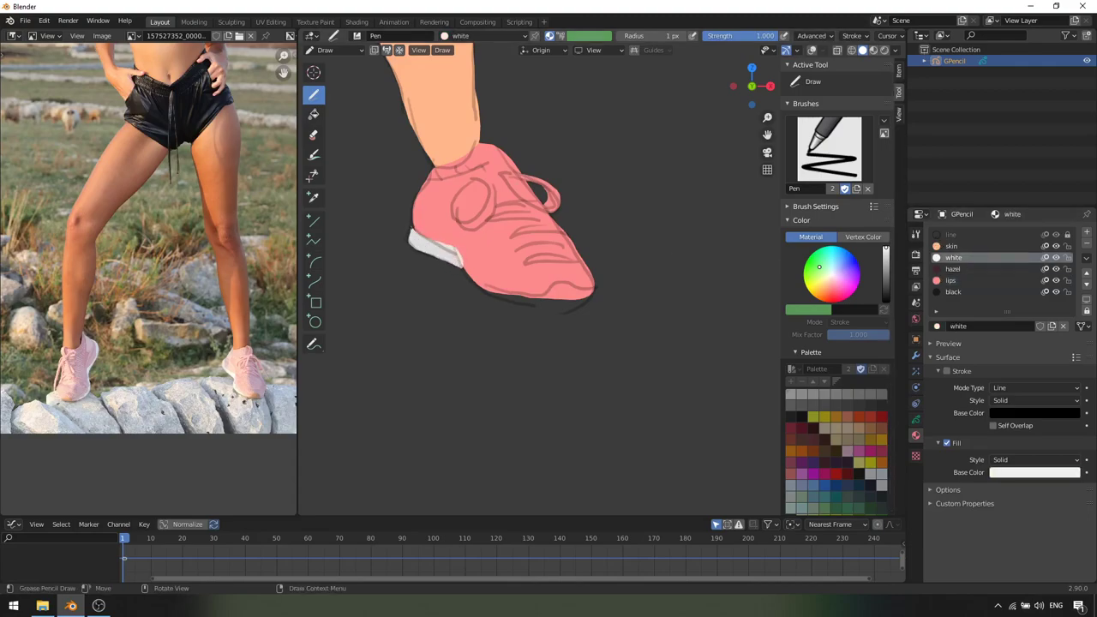
mouse_move(506, 287)
mouse_down()
mouse_move(595, 296)
mouse_move(514, 302)
mouse_move(466, 272)
mouse_up()
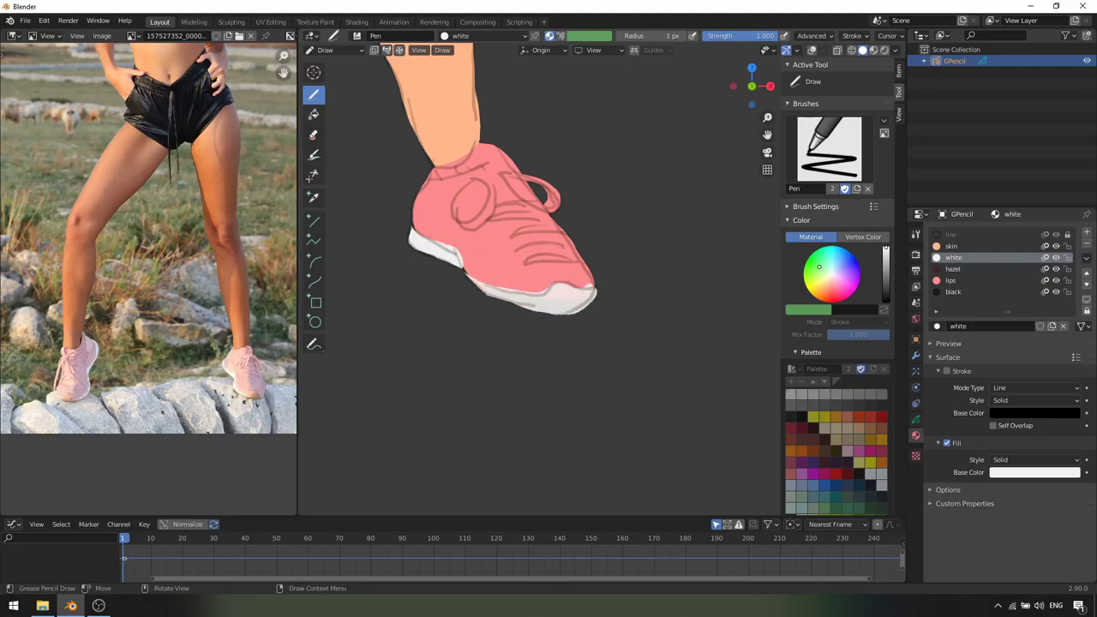
Paint the sole of the image-left shoe in white, from the heel along the side to the toe
ctrl+middle_drag(465, 272, 693, 310)
ctrl+middle_drag(554, 297, 493, 246)
mouse_move(454, 212)
mouse_down()
mouse_move(469, 210)
mouse_move(476, 178)
mouse_up()
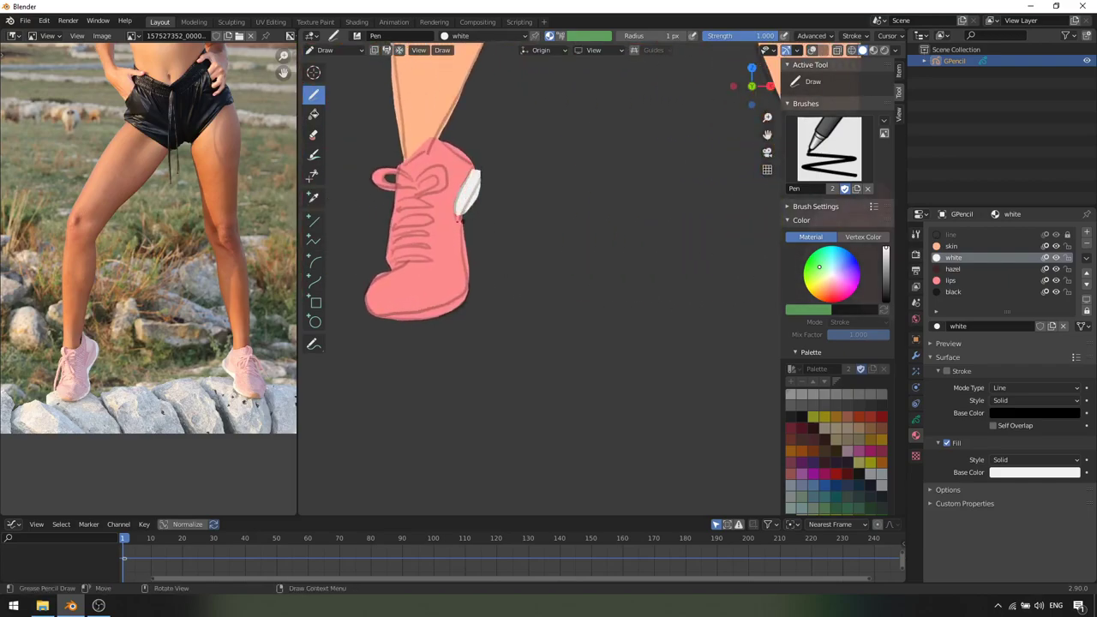
drag(467, 276, 463, 213)
mouse_move(448, 300)
mouse_down()
mouse_move(381, 312)
mouse_move(394, 325)
mouse_move(453, 312)
mouse_move(468, 265)
mouse_up()
ctrl+middle_drag(455, 277, 452, 437)
mouse_move(619, 214)
shift+middle_down()
mouse_move(494, 306)
mouse_move(526, 273)
shift+middle_up()
shift+middle_drag(532, 368, 591, 264)
scroll(586, 300, down, 4)
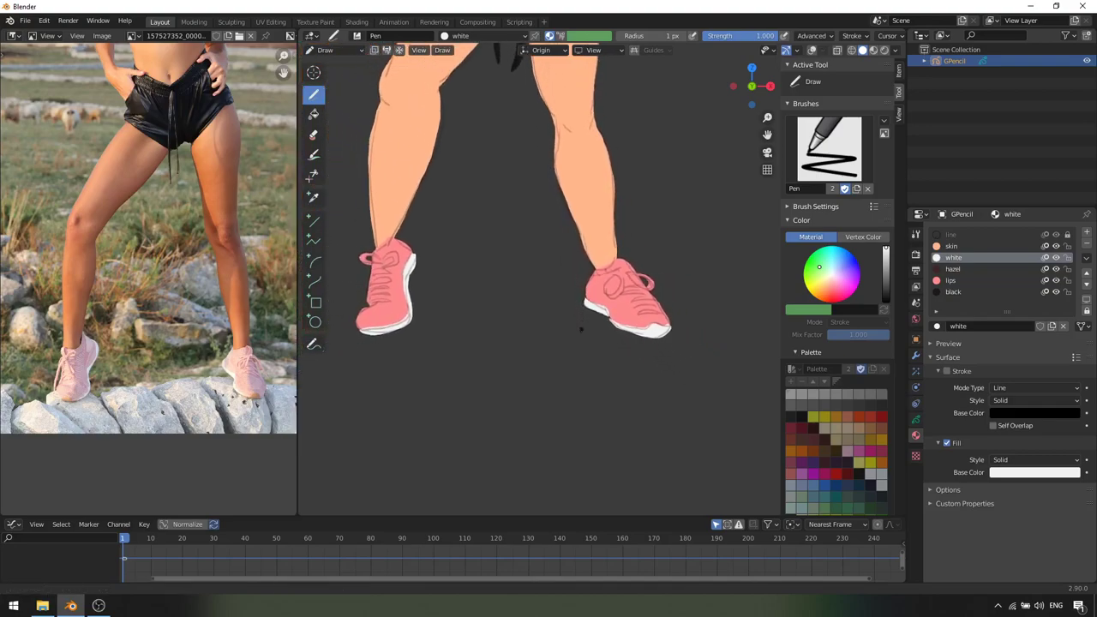
scroll(586, 300, down, 4)
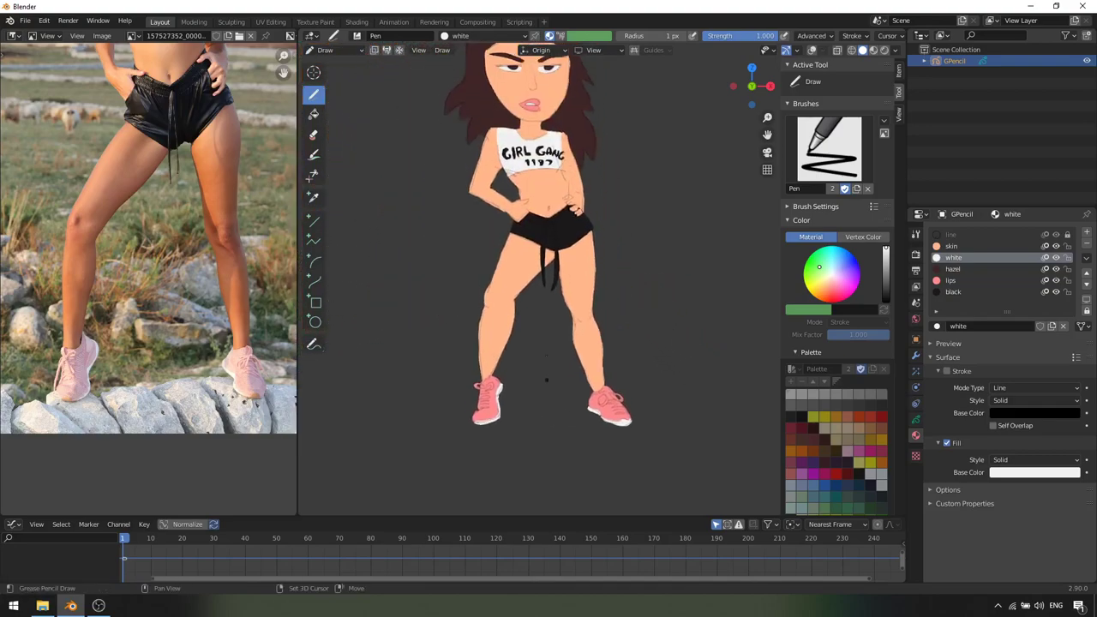
Add a Grease Pencil layer named outline and place it beneath the line and color layers
scroll(548, 300, up, 1)
mouse_move(544, 299)
shift+middle_down()
mouse_move(556, 399)
mouse_move(559, 354)
mouse_move(542, 288)
mouse_move(544, 327)
mouse_move(533, 322)
mouse_move(529, 274)
mouse_move(522, 363)
mouse_move(535, 308)
mouse_move(538, 323)
shift+middle_up()
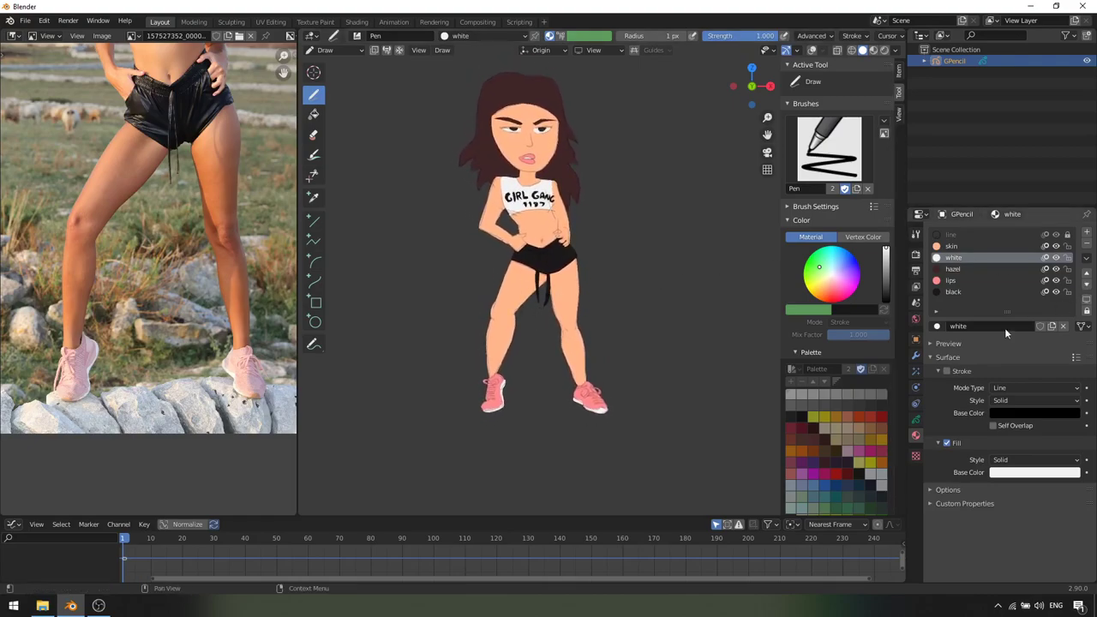
click(916, 419)
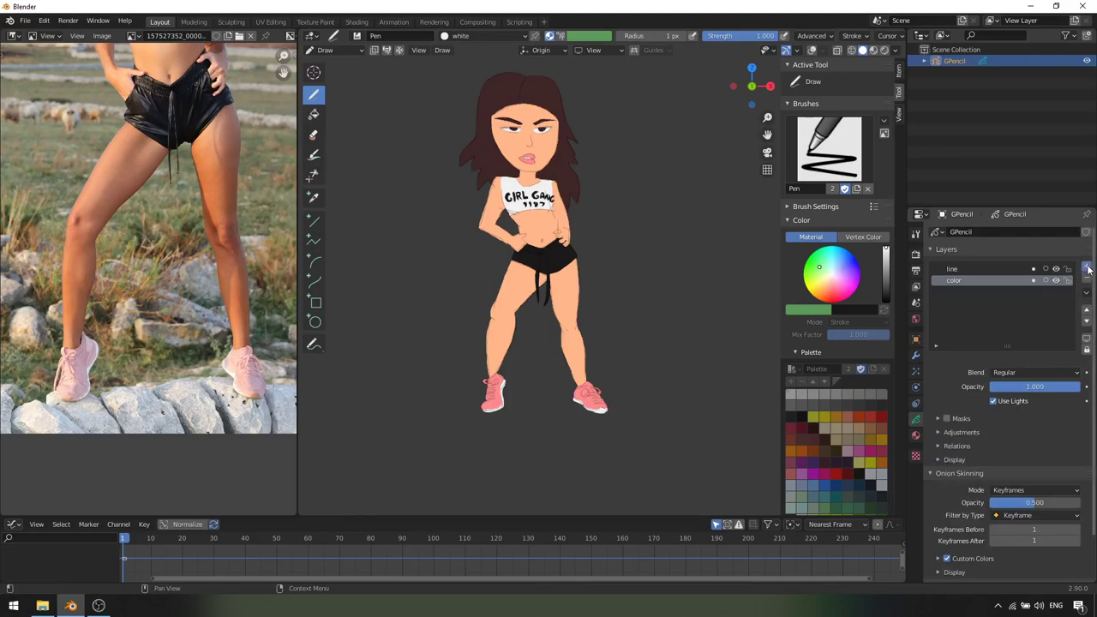
click(1085, 310)
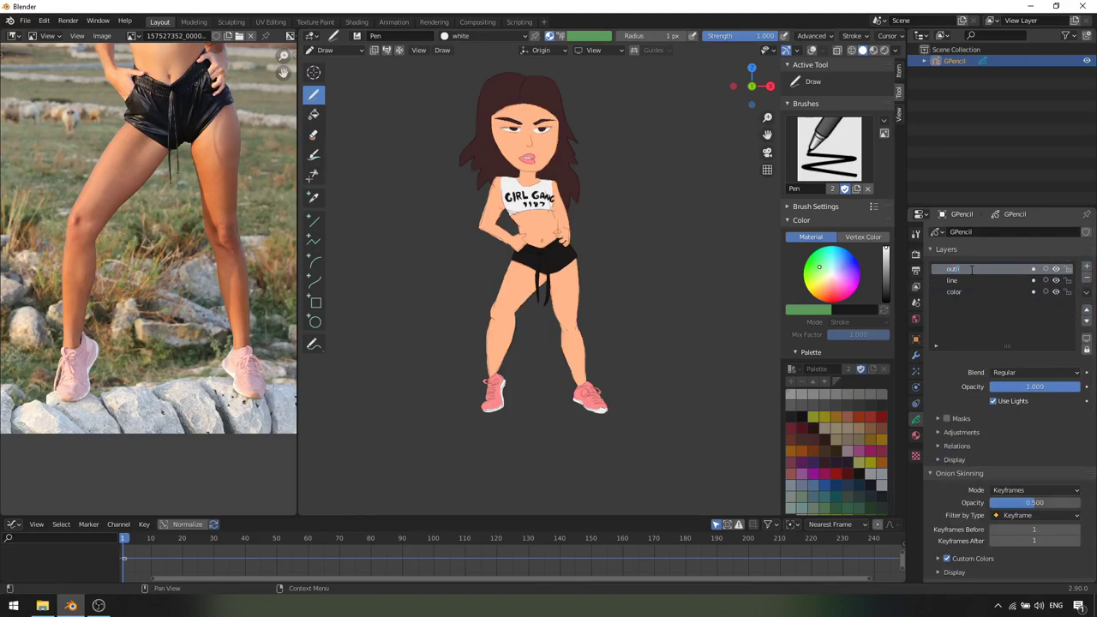
key(ctrl+Tab)
right_click(660, 209)
click(671, 210)
key(Return)
click(1087, 321)
click(1087, 322)
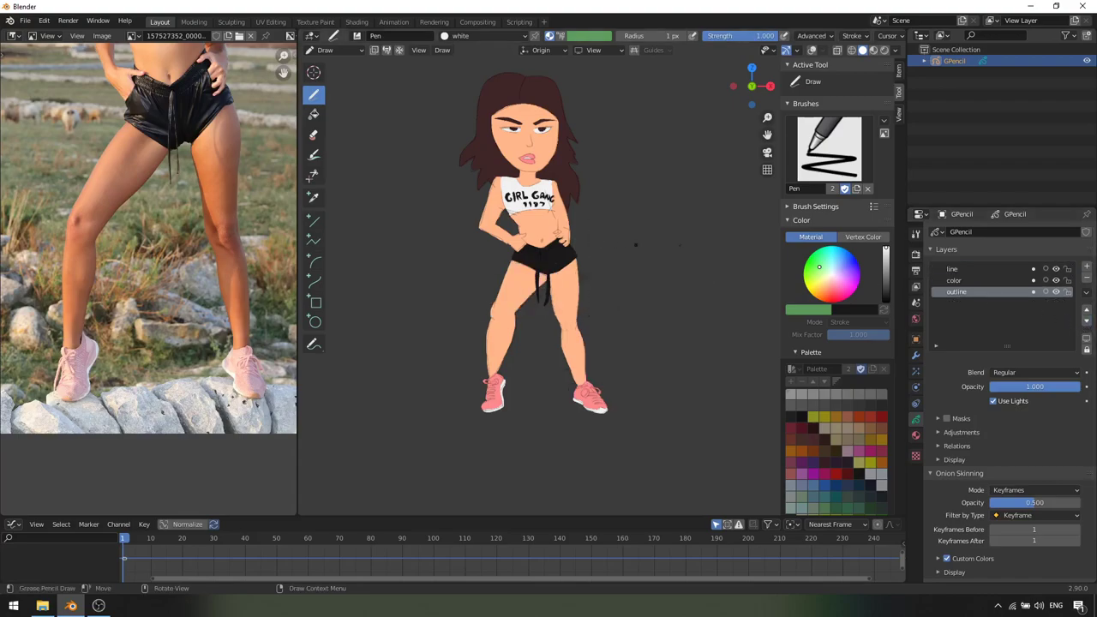
Make the line material active and unlocked, lock all other materials, and lock the line and color layers
click(918, 434)
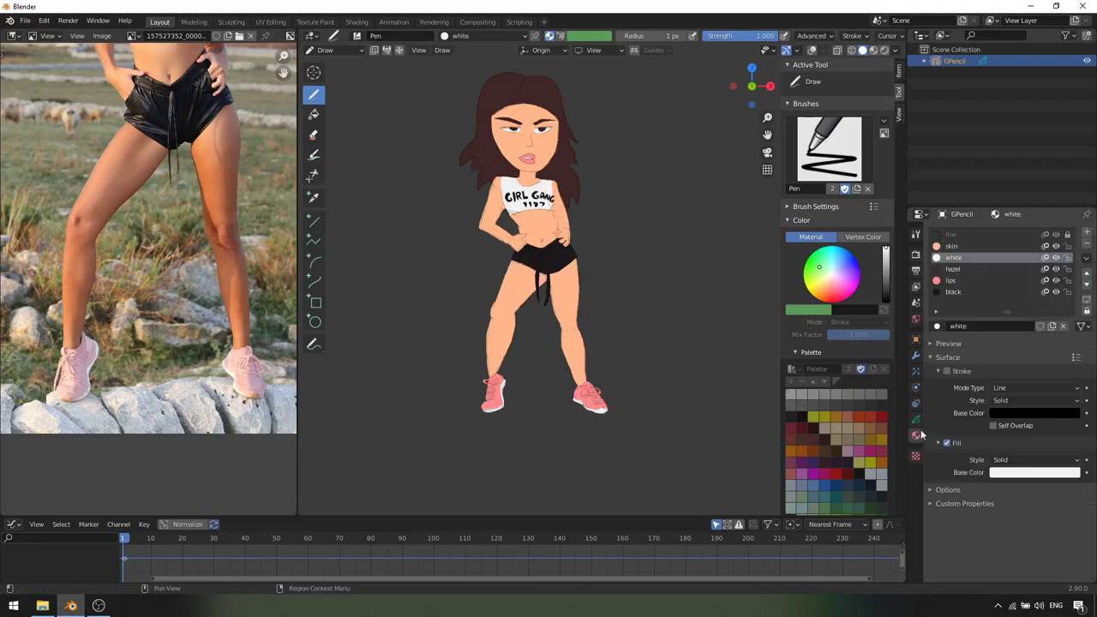
click(975, 236)
drag(1067, 246, 1070, 297)
click(1069, 236)
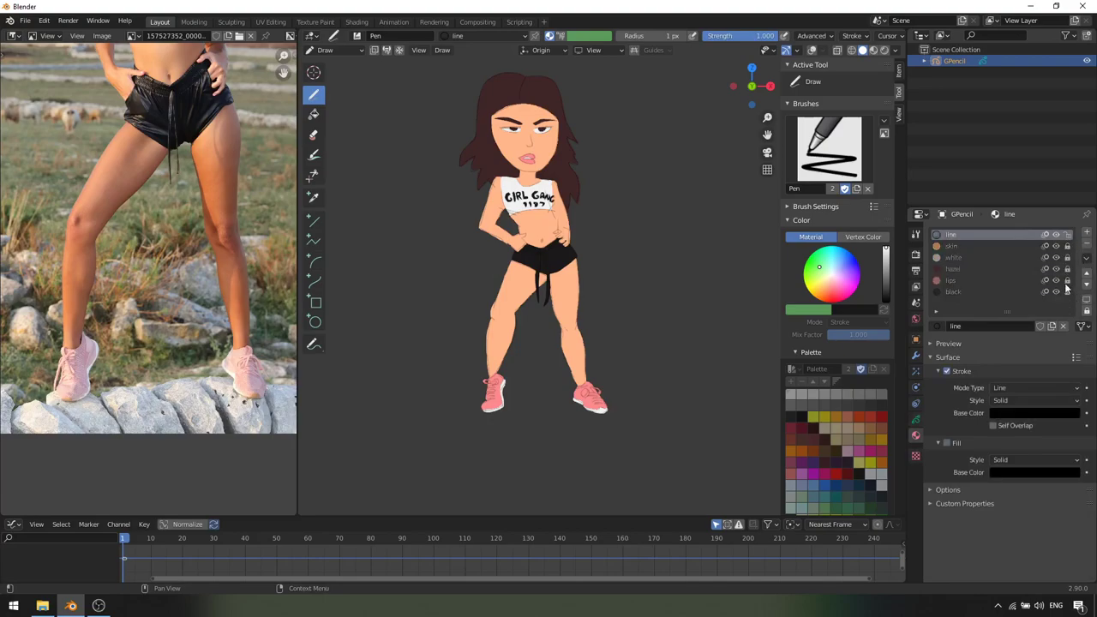
click(916, 419)
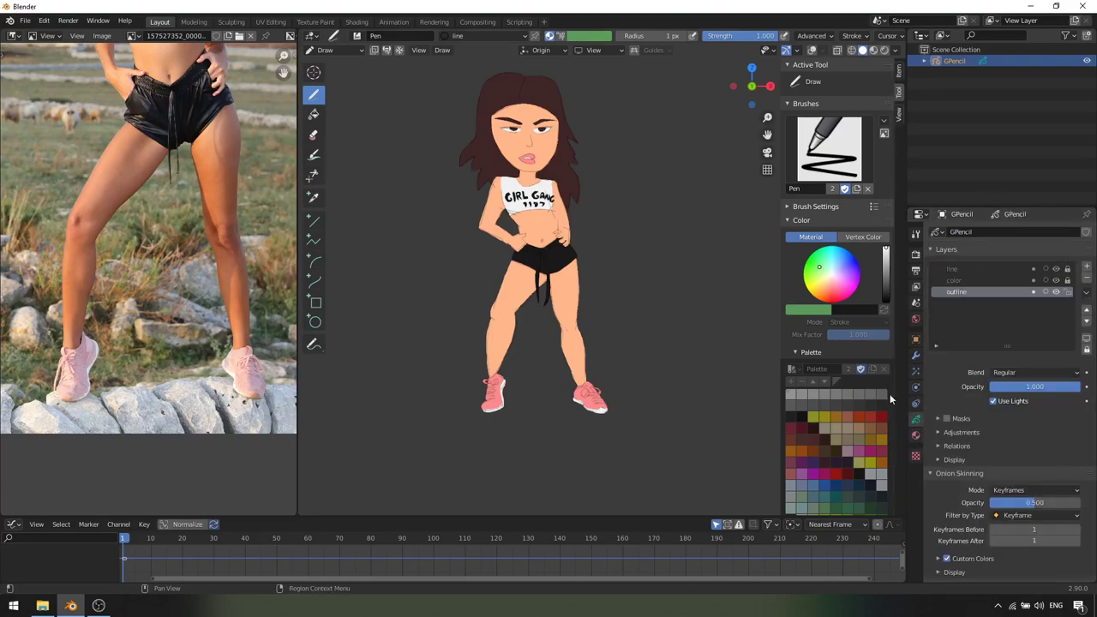
key(ctrl+Tab)
click(566, 193)
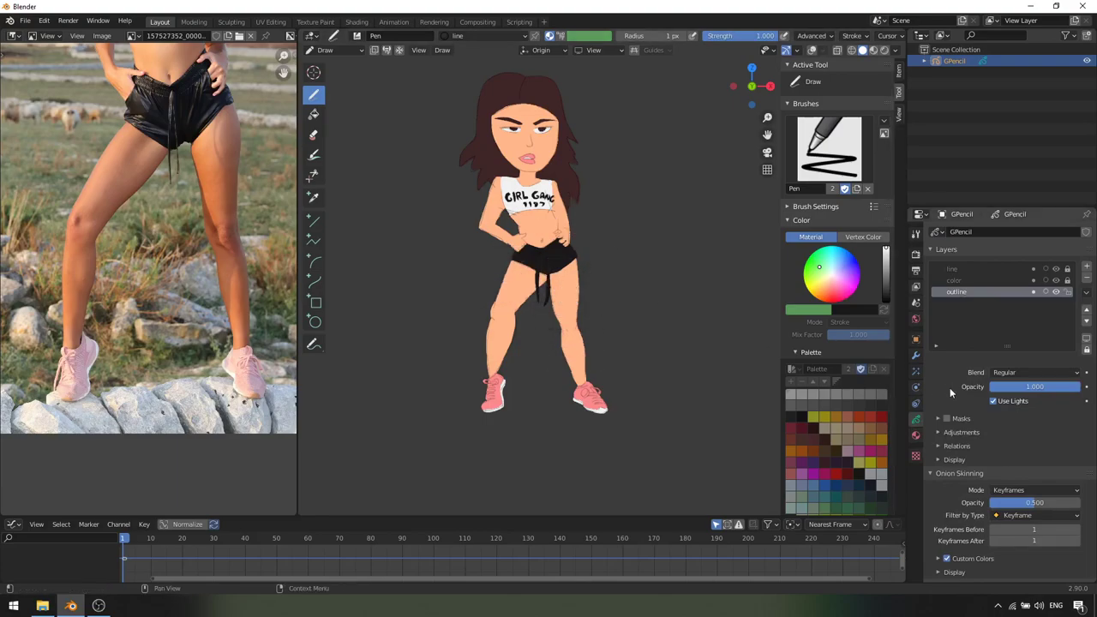
click(916, 435)
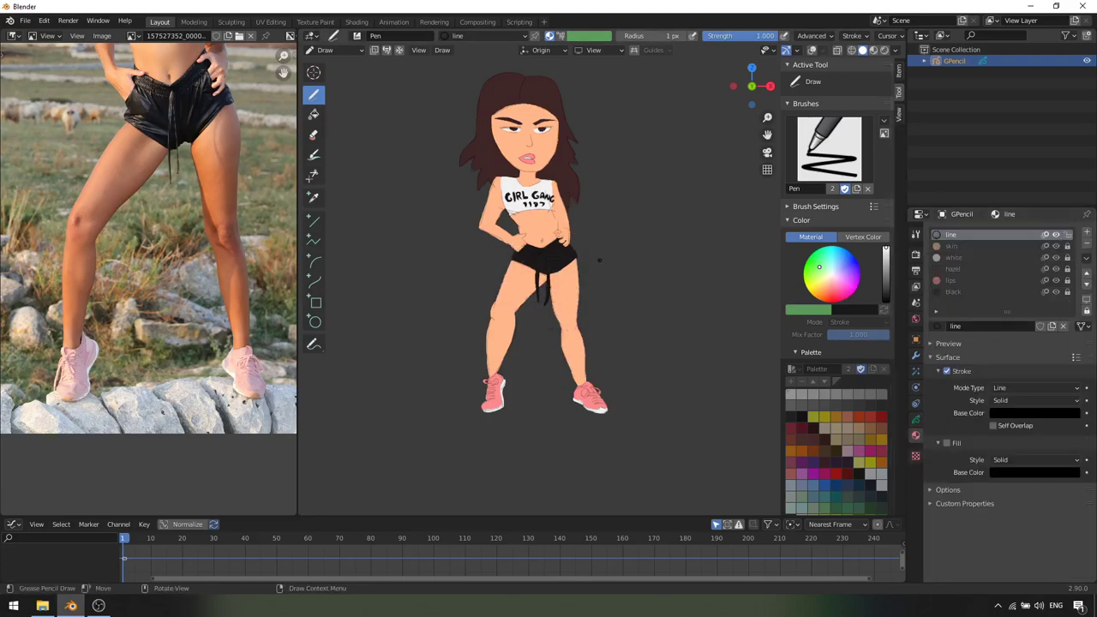
Try pen radii of 25 px and 75 px, with trial outline strokes beside the image-right hip
click(848, 154)
click(751, 220)
right_click(675, 225)
double_click(677, 224)
text(25)
key(Return)
scroll(607, 286, up, 3)
right_click(616, 228)
click(617, 229)
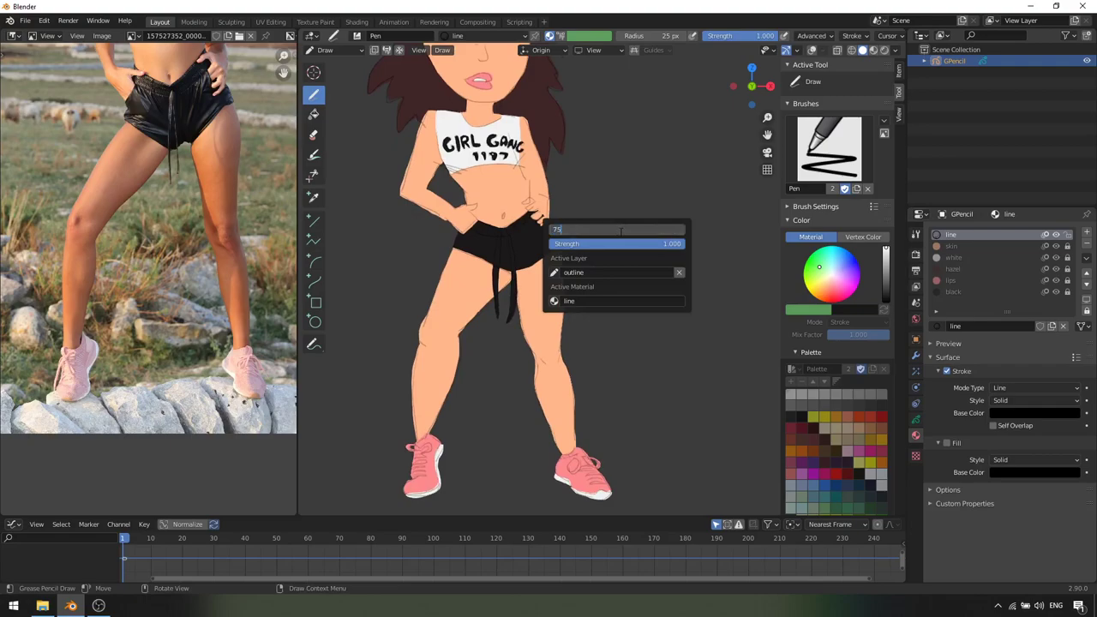
text(75)
key(Return)
drag(562, 245, 585, 322)
key(ctrl+z)
drag(561, 244, 569, 310)
key(ctrl+z)
Set the pen radius to 100 px and outline the image-left side of the hair and the image-left arm
scroll(552, 257, down, 1)
mouse_move(553, 248)
shift+middle_down()
mouse_move(588, 357)
mouse_move(593, 441)
shift+middle_up()
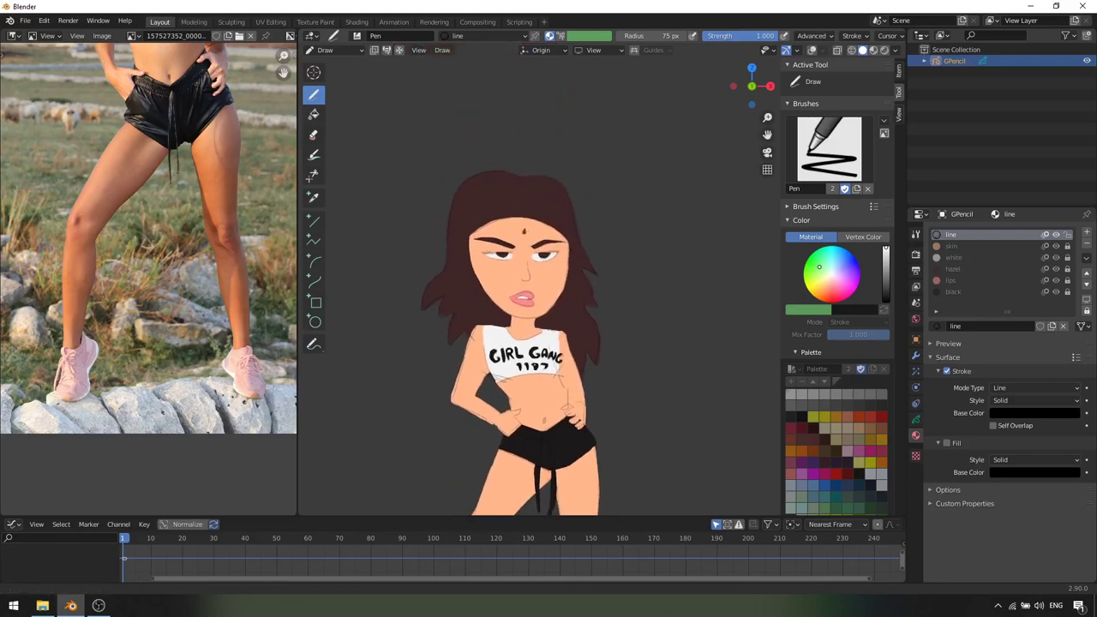
scroll(524, 232, up, 4)
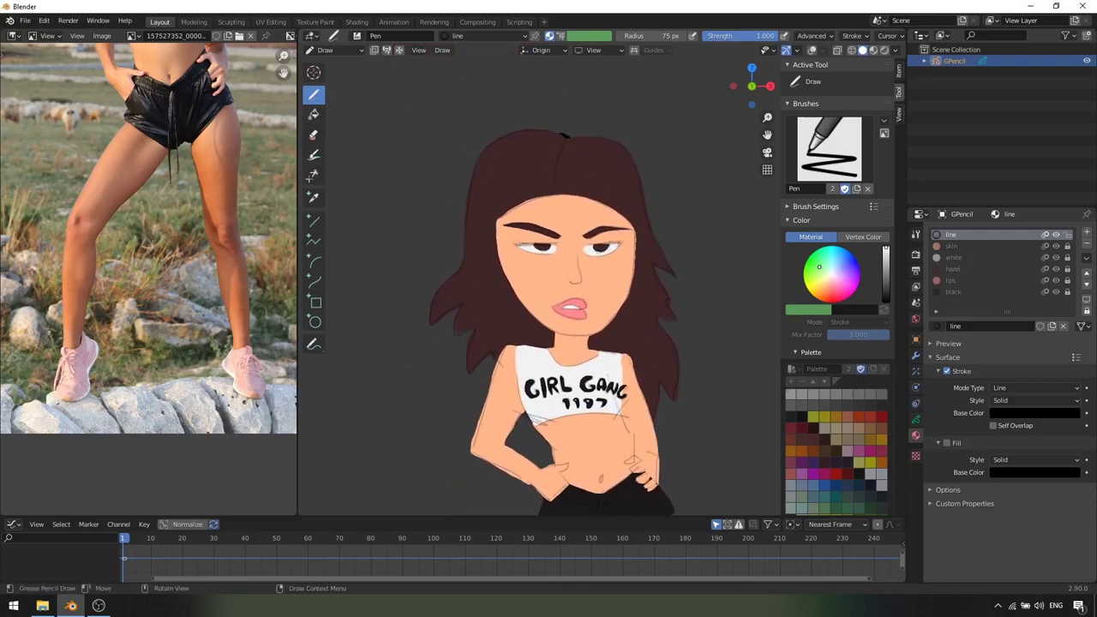
right_click(561, 145)
click(561, 145)
text(100)
key(Return)
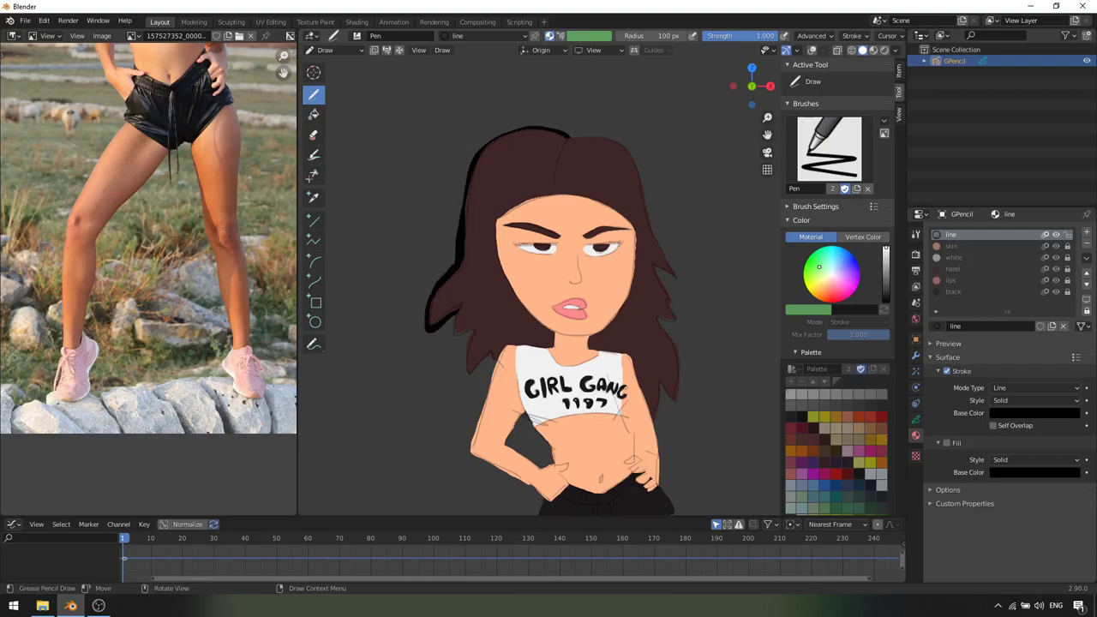
shift+middle_drag(472, 334, 469, 220)
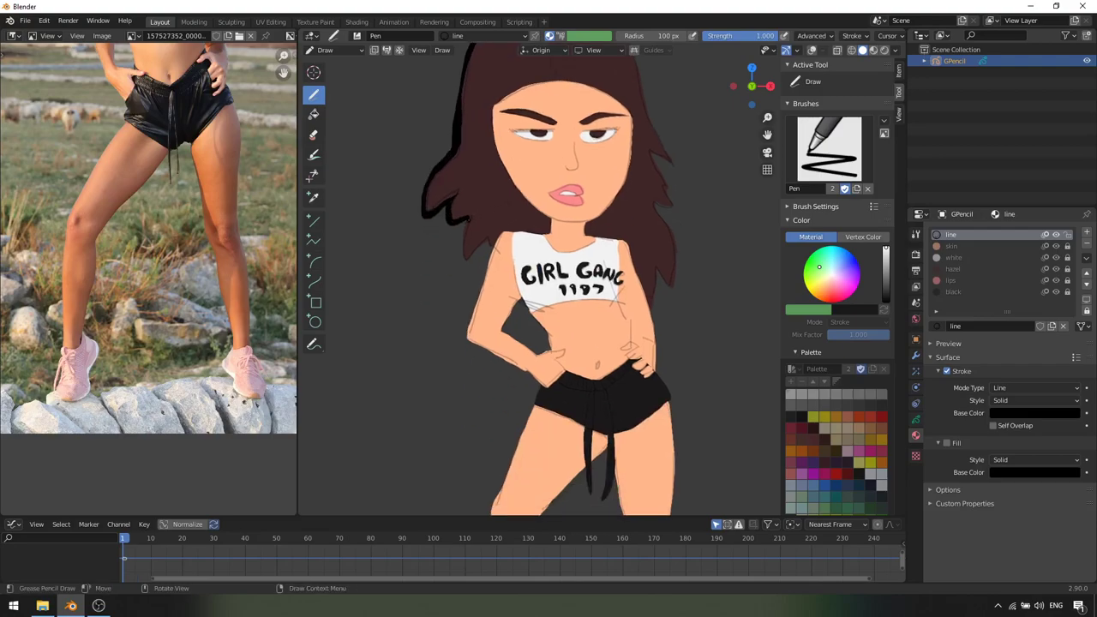
shift+scroll(549, 283, down, 3)
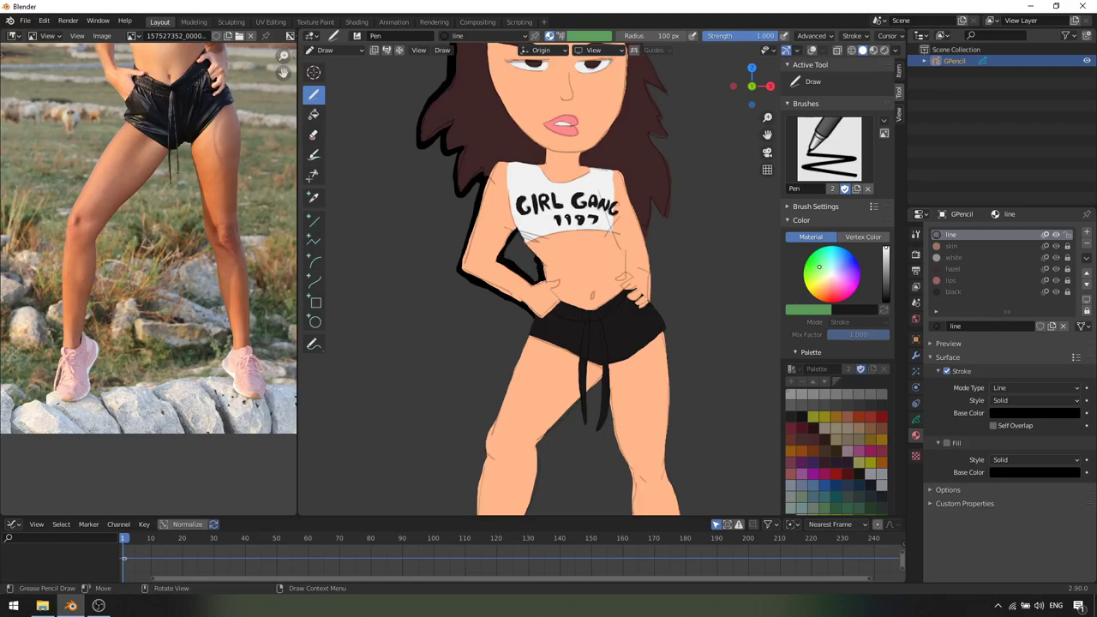
Outline the image-right side of the hair and refine that outline with the Push sculpt brush
mouse_move(518, 220)
shift+middle_down()
mouse_move(440, 174)
mouse_move(427, 227)
shift+middle_up()
shift+middle_drag(433, 180, 414, 313)
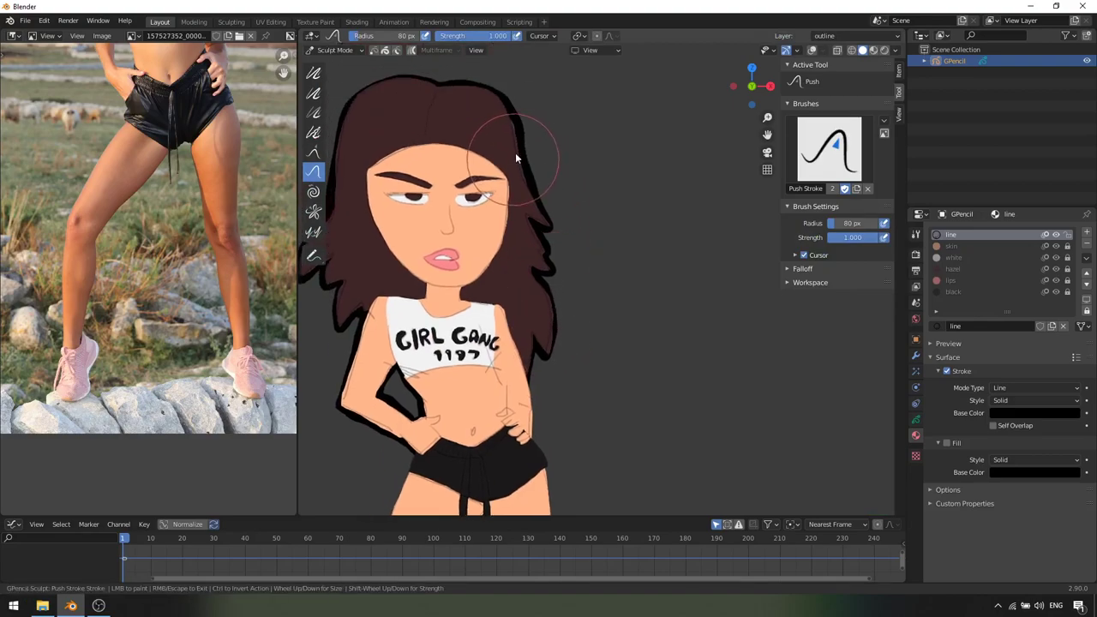
key(ctrl+Tab)
Outline the outer edge of the image-left leg and continue around its shoe and protruding lace loop
shift+middle_drag(437, 447, 499, 167)
scroll(540, 283, up, 1)
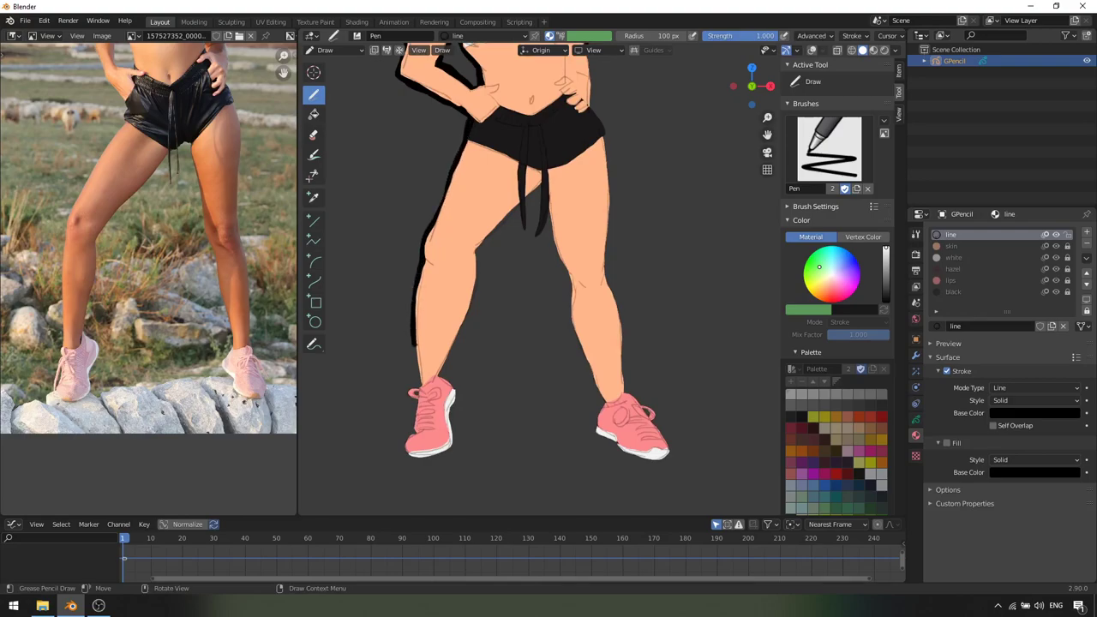
shift+middle_drag(450, 326, 483, 159)
ctrl+middle_drag(426, 236, 525, 208)
ctrl+middle_drag(524, 208, 494, 164)
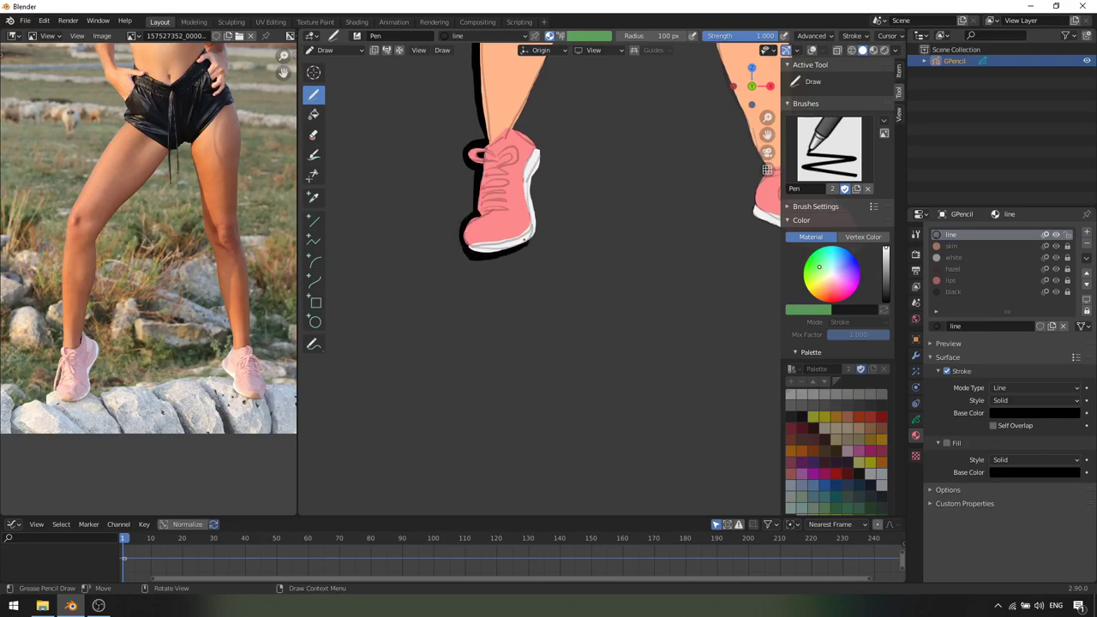
drag(530, 138, 514, 126)
Outline the inner edges of both legs and continue along the sole of the image-right shoe
shift+middle_drag(520, 77, 426, 289)
scroll(437, 294, down, 1)
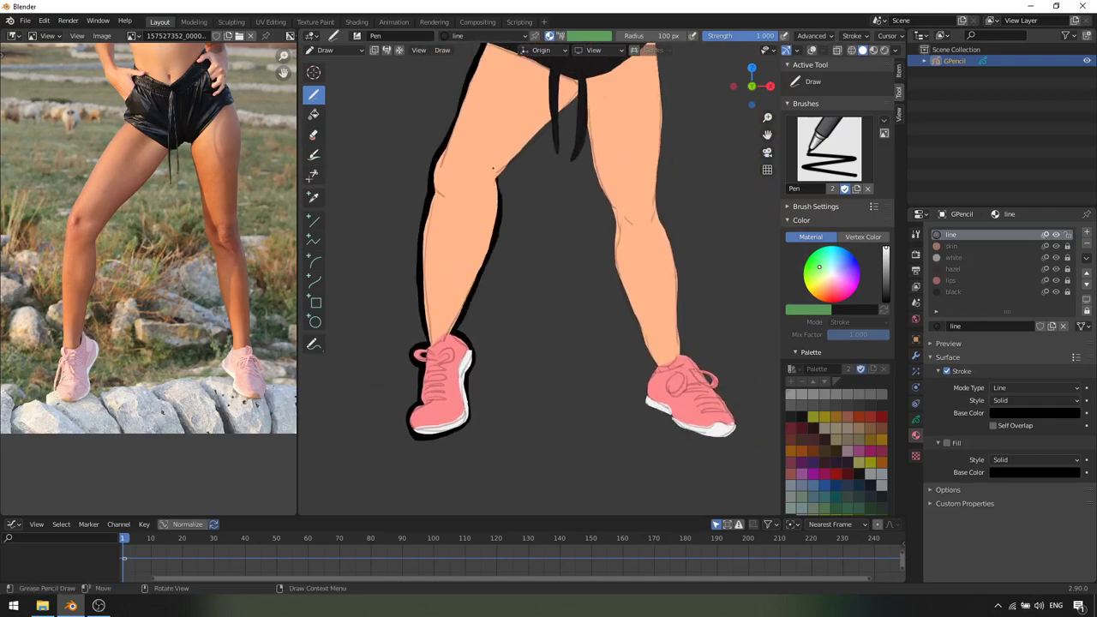
shift+middle_drag(493, 169, 477, 254)
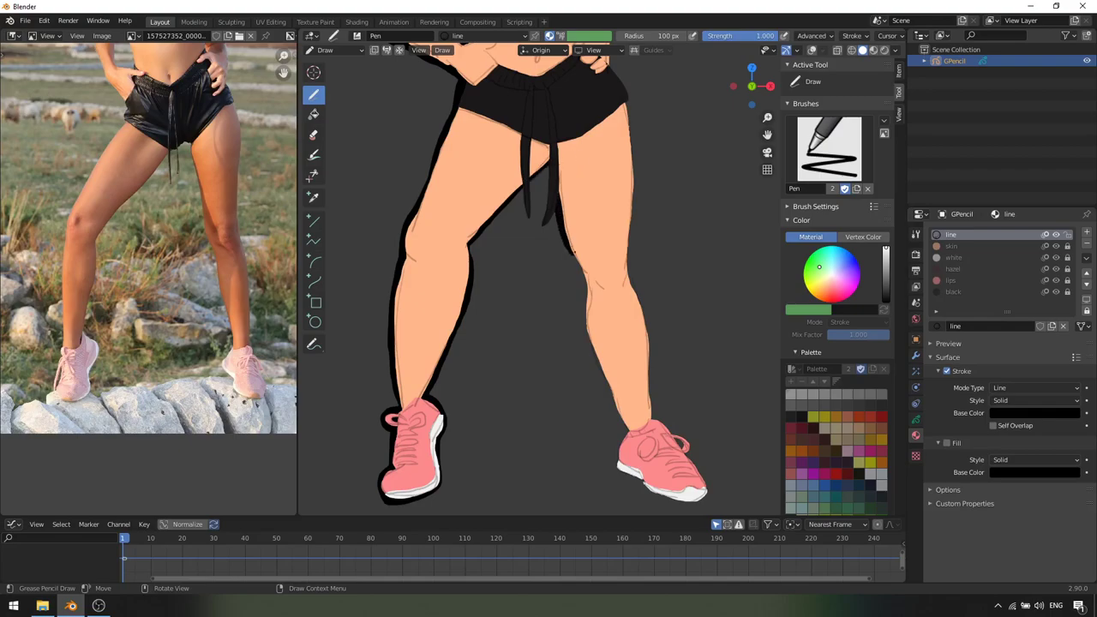
shift+middle_drag(515, 300, 489, 208)
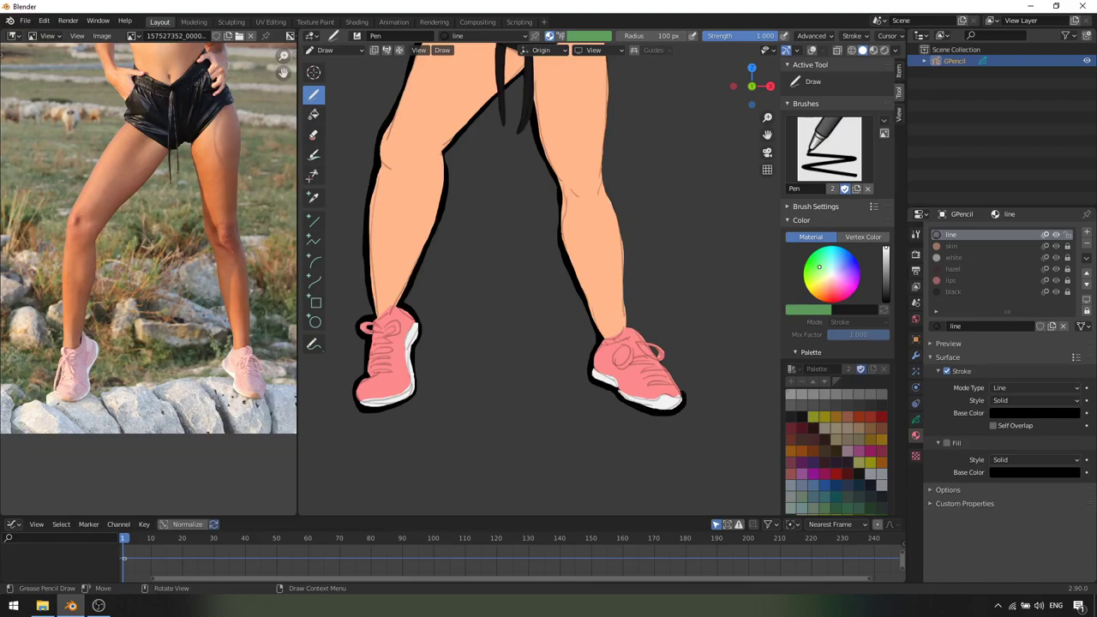
Outline the image-right shoe's lace loop and continue up the outer leg, hip and arm on that side
drag(655, 353, 659, 357)
shift+middle_drag(657, 354, 651, 407)
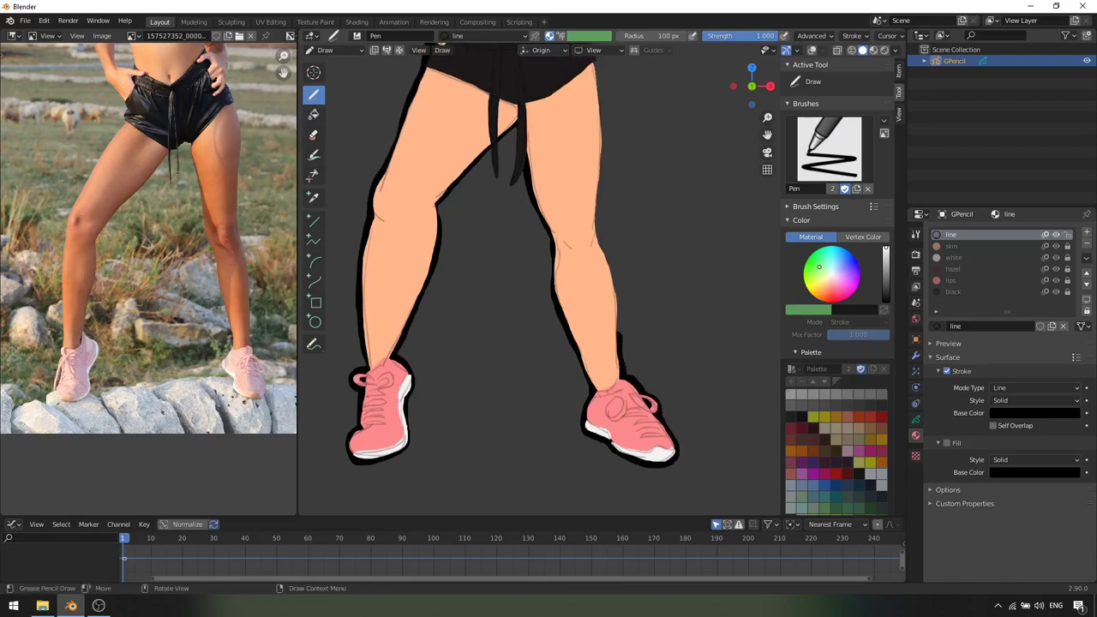
shift+scroll(592, 197, up, 6)
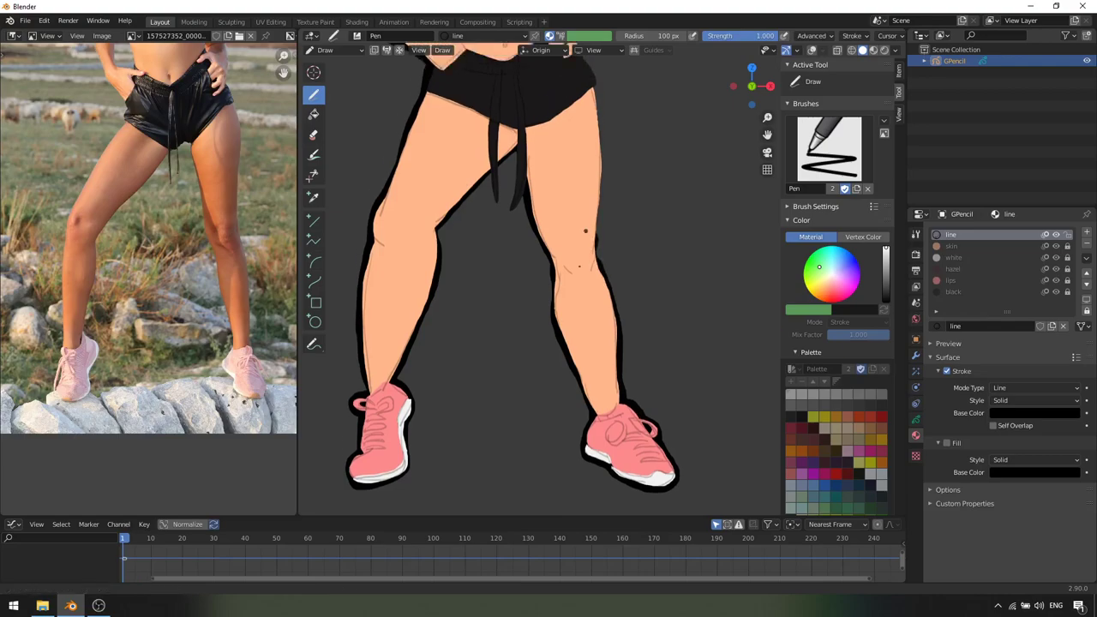
shift+scroll(542, 108, up, 5)
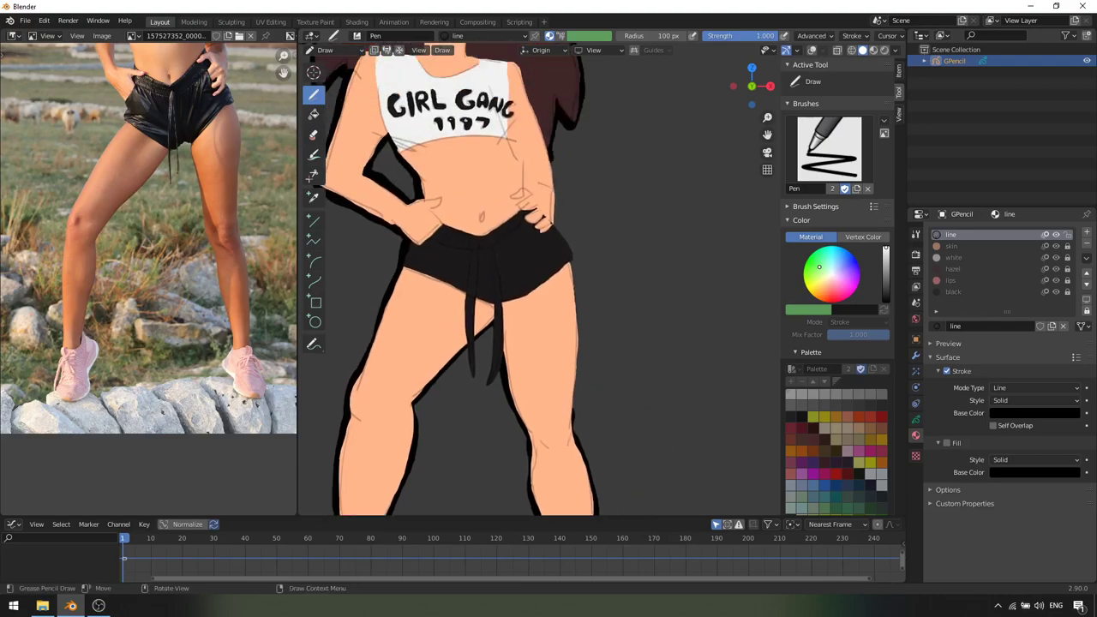
shift+middle_drag(568, 217, 552, 170)
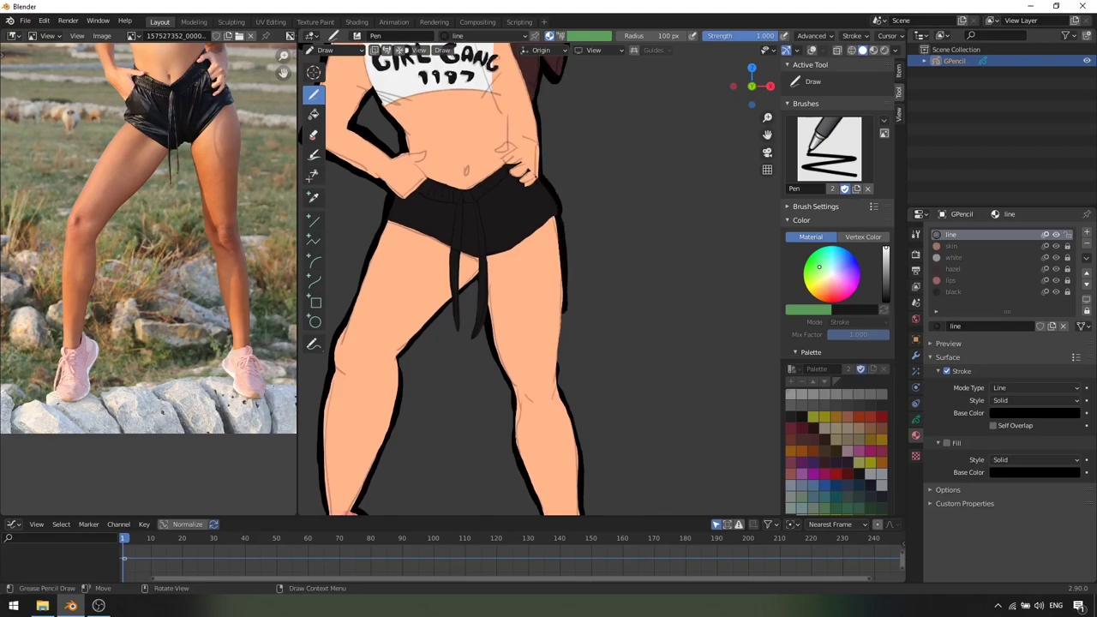
ctrl+middle_drag(649, 156, 659, 245)
Switch the drawing to Object Mode and show the viewport in Rendered shading
key(ctrl+Tab)
ctrl+middle_drag(599, 215, 607, 201)
mouse_move(607, 201)
ctrl+middle_down()
mouse_move(610, 237)
mouse_move(613, 220)
ctrl+middle_up()
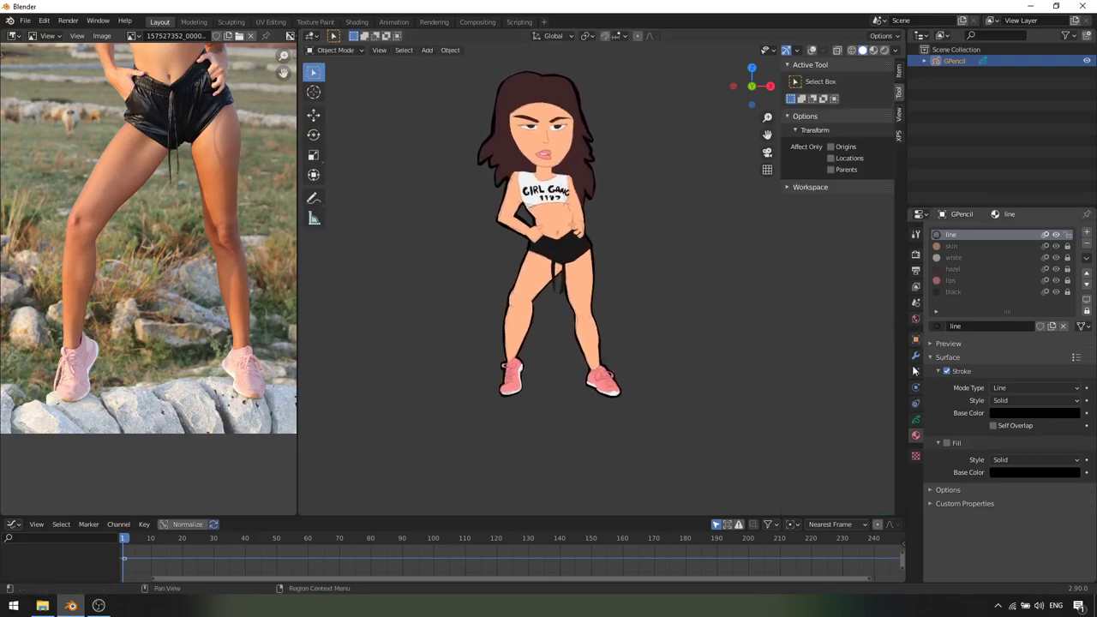
key(z)
click(643, 167)
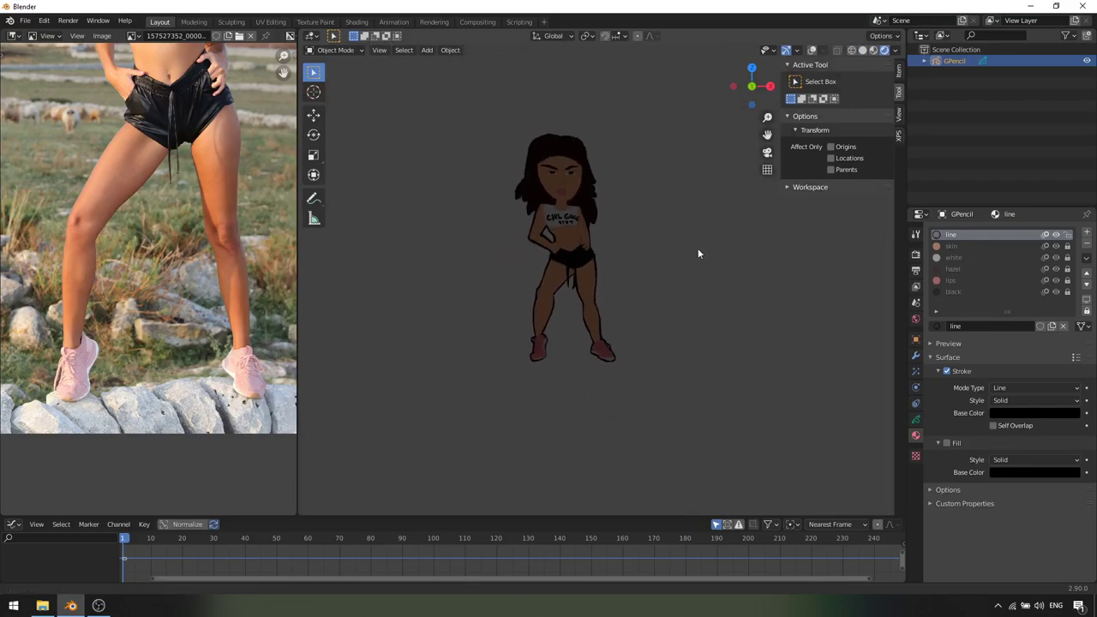
Add a point light and position it in front of the figure's upper body
key(shift+a)
mouse_move(666, 390)
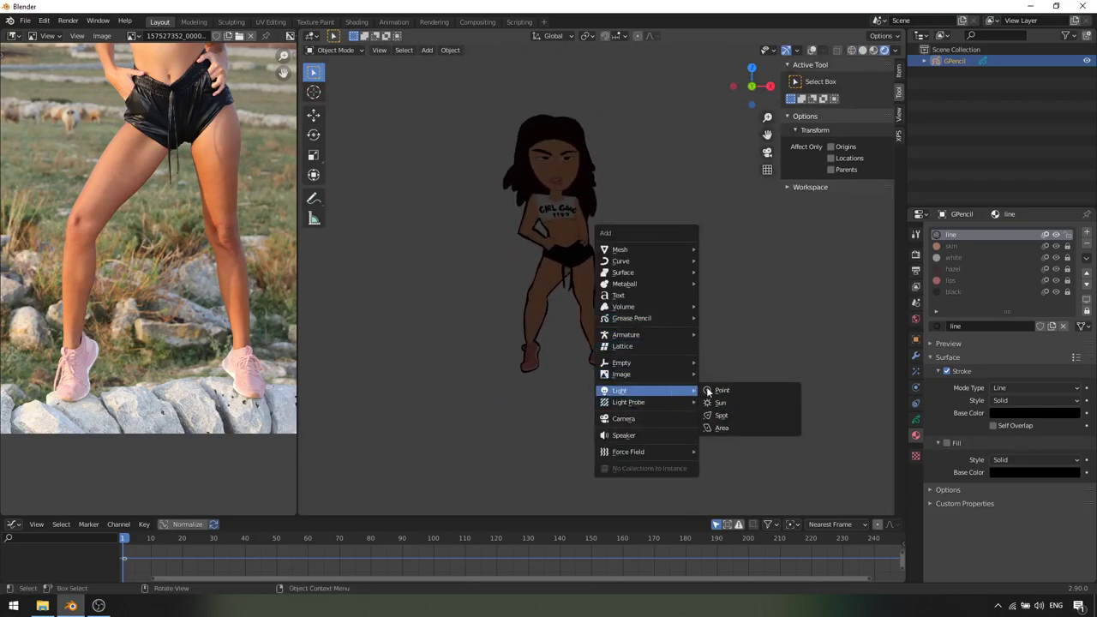
click(737, 390)
key(g)
click(658, 307)
middle_drag(659, 306, 681, 261)
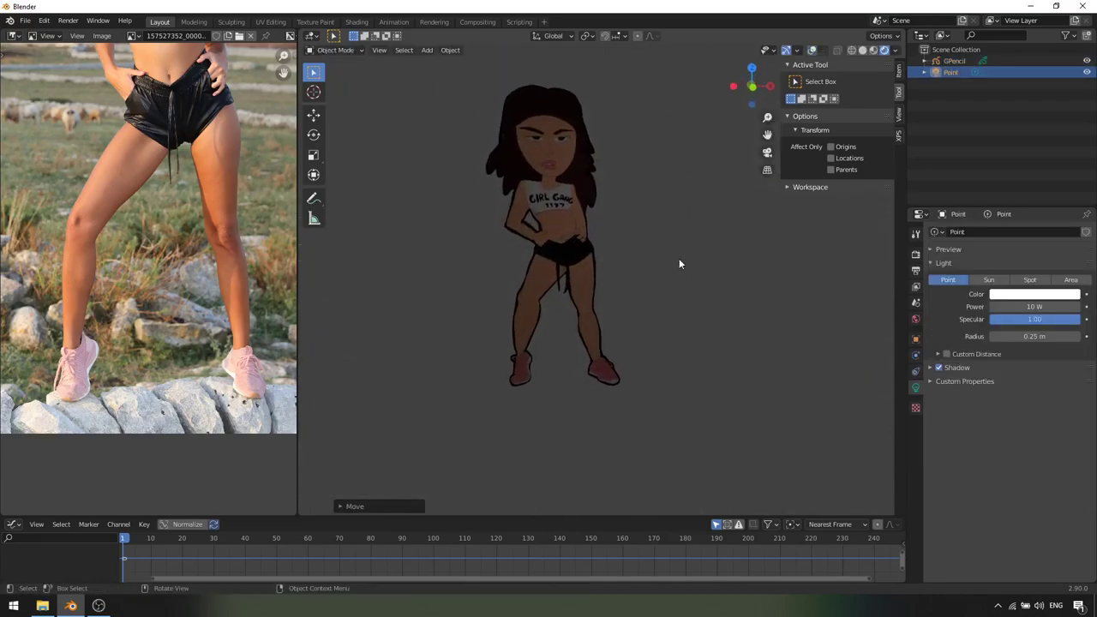
key(g)
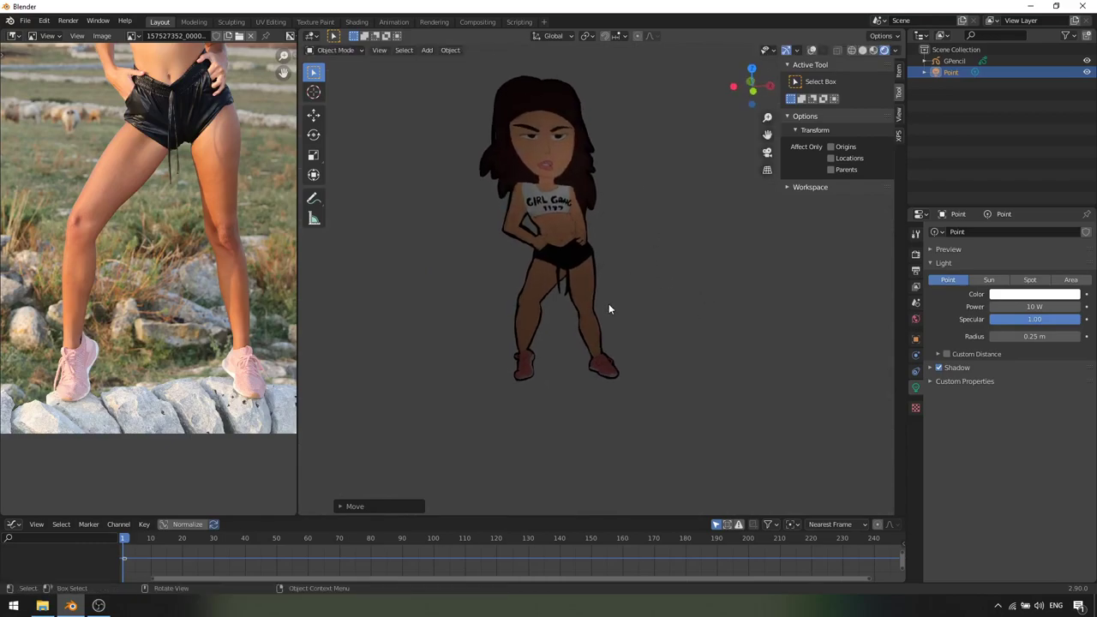
click(619, 276)
Set the point light's power to 100 W
mouse_move(1035, 307)
mouse_down()
mouse_move(1024, 307)
mouse_move(1045, 318)
mouse_up()
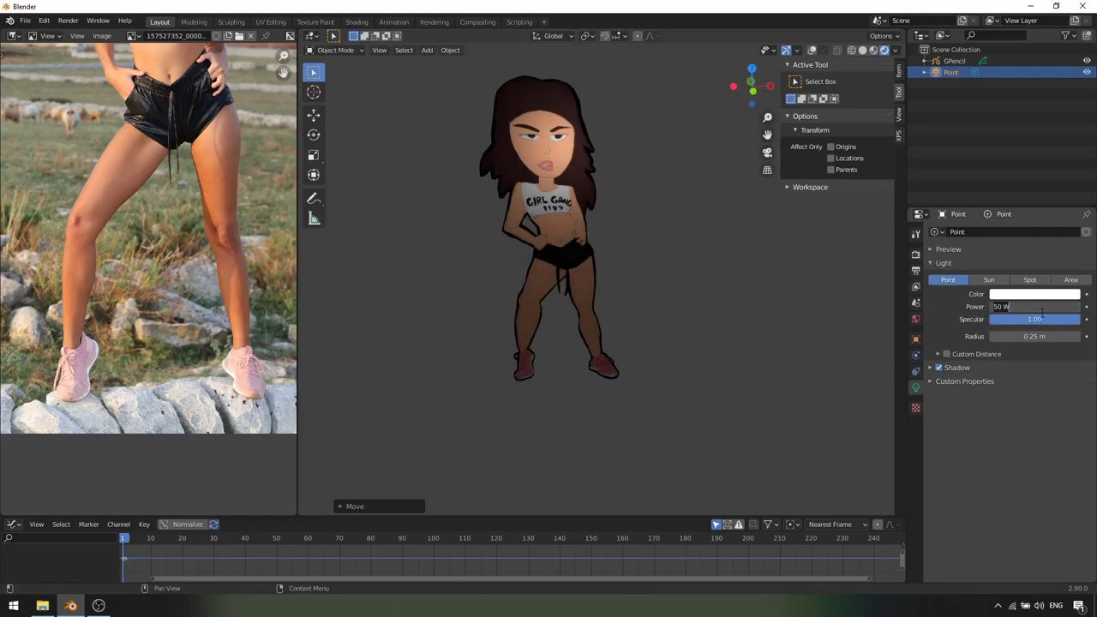
text(00)
key(Return)
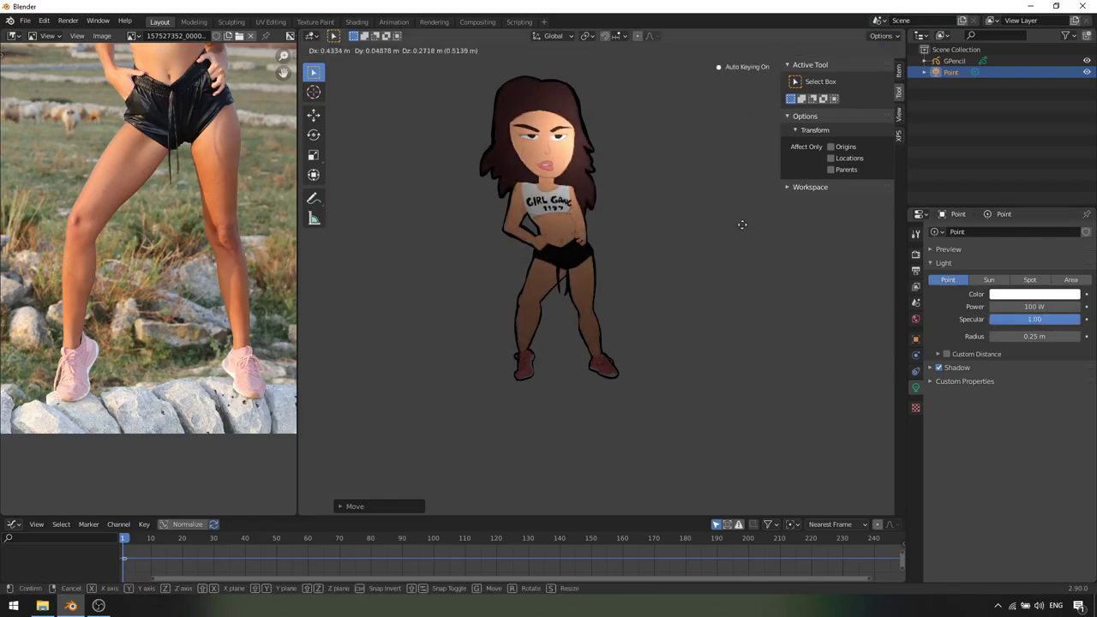
Duplicate the point light and reposition the copy near the figure
key(shift+d)
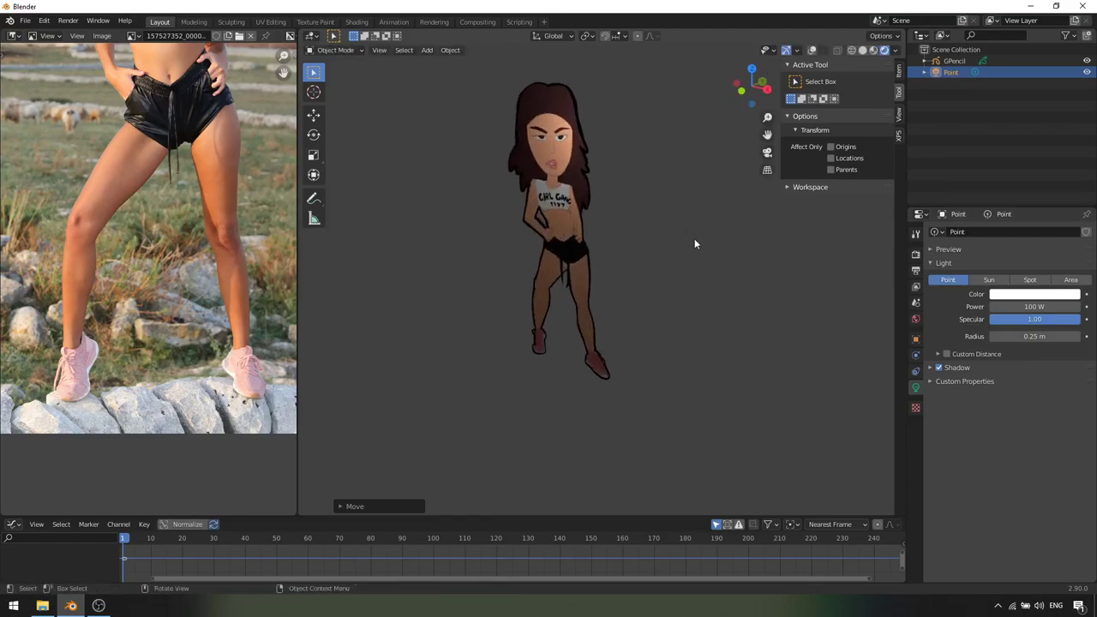
click(590, 253)
key(g)
middle_drag(588, 251, 624, 252)
click(645, 238)
key(g)
click(677, 232)
Set the duplicated point light's power to 250 W
scroll(203, 266, down, 2)
scroll(213, 269, down, 1)
middle_drag(213, 270, 190, 295)
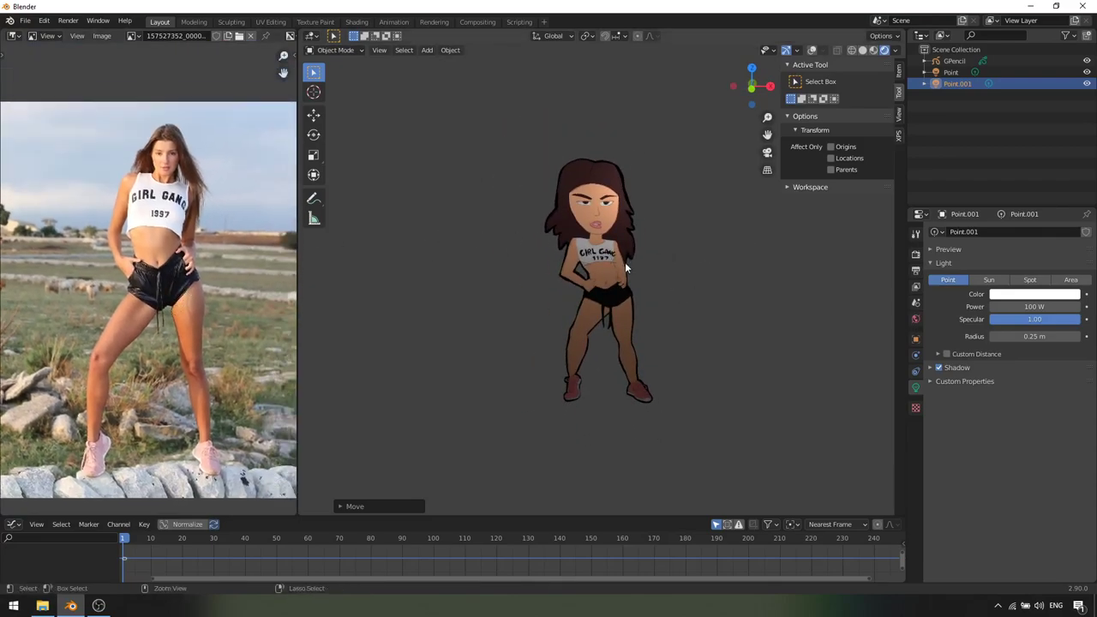
scroll(623, 259, up, 2)
middle_drag(629, 243, 523, 172)
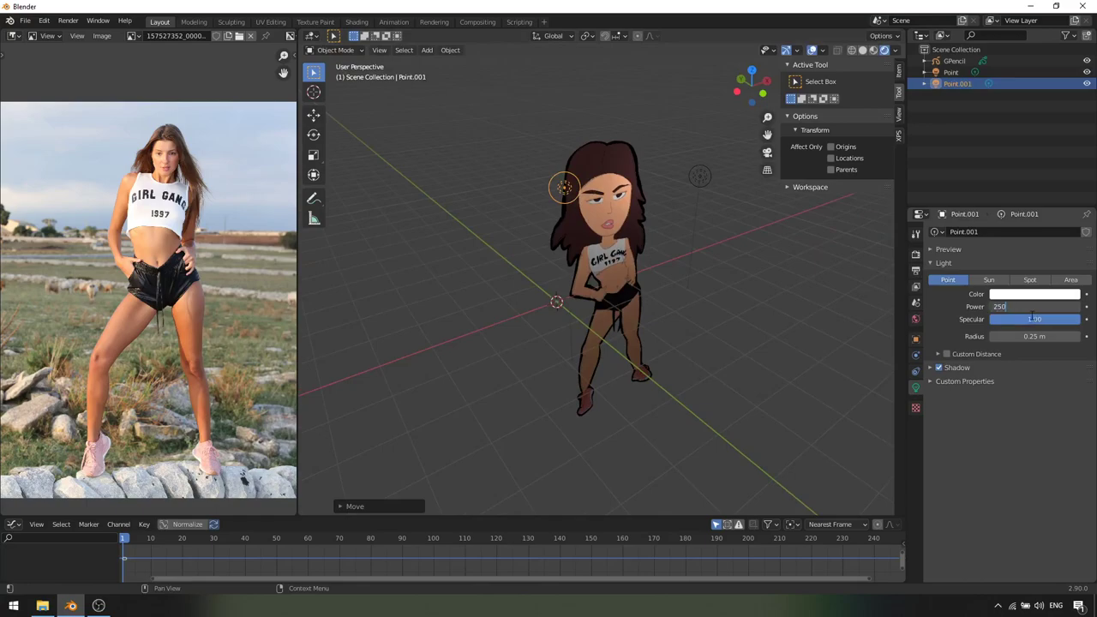
key(Return)
Reposition the 250 W point light up and in front of the figure's hair, on the side opposite the first light
middle_drag(773, 292, 625, 236)
key(g)
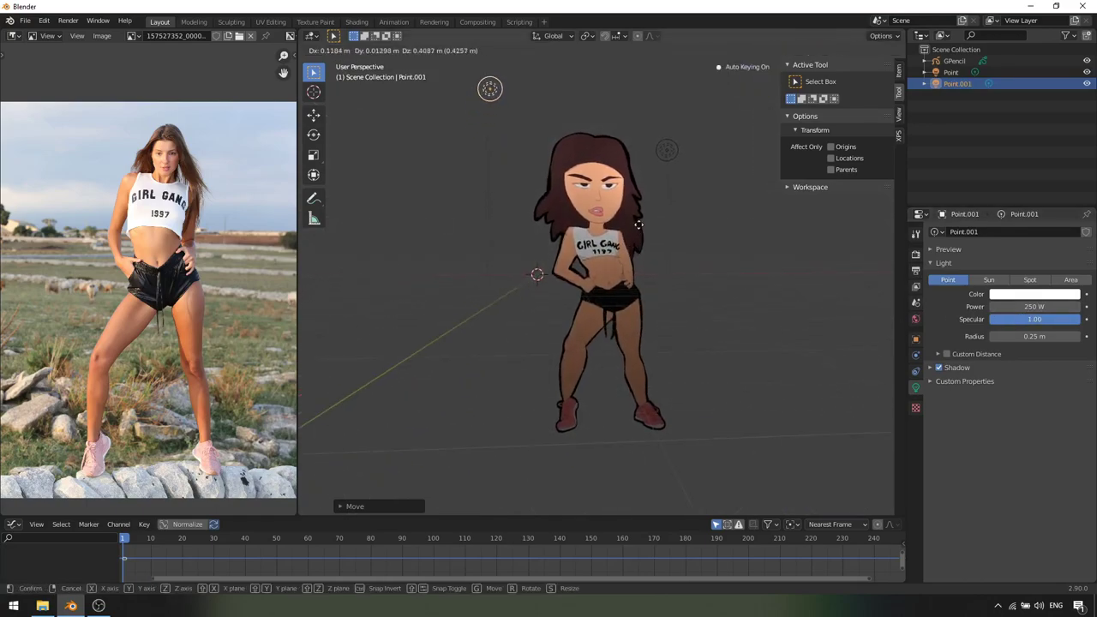
click(674, 257)
middle_drag(673, 257, 610, 310)
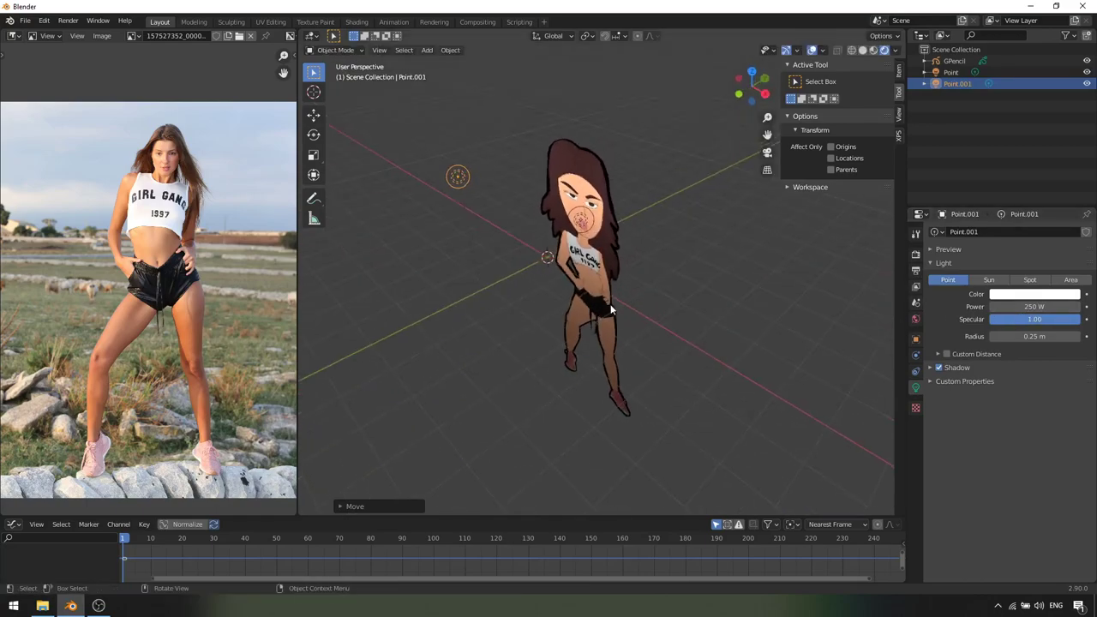
key(g)
click(610, 263)
click(586, 225)
middle_drag(586, 225, 712, 225)
key(g)
click(633, 238)
click(459, 142)
Try the duplicated light as a Sun with strength 5, rotating its beam towards the figure
click(989, 279)
key(r)
key(r)
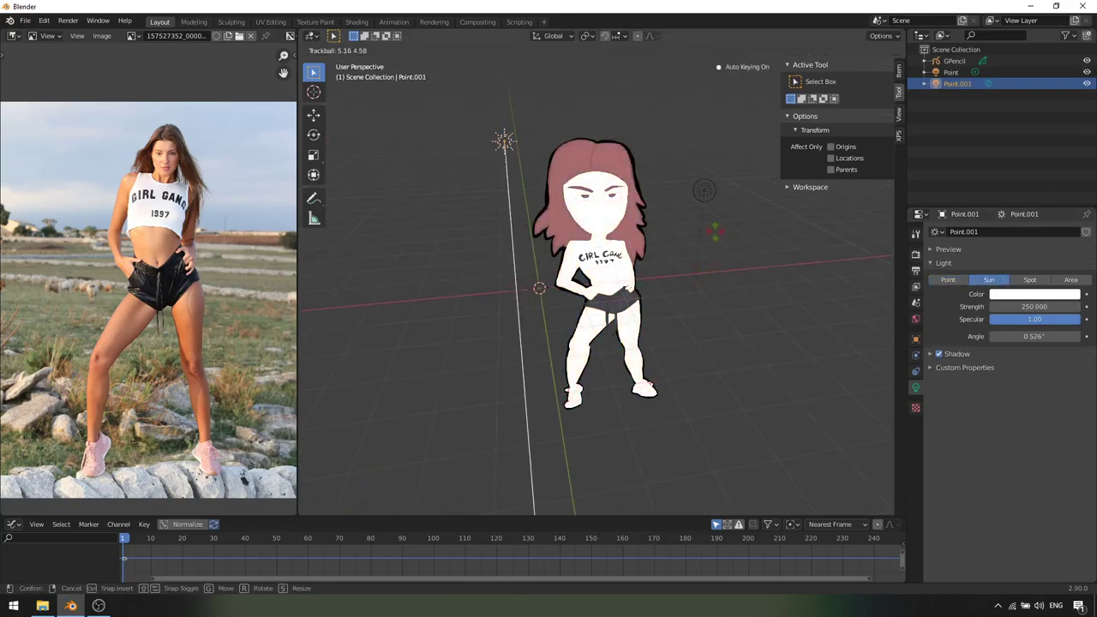
click(711, 228)
key(Return)
key(r)
key(r)
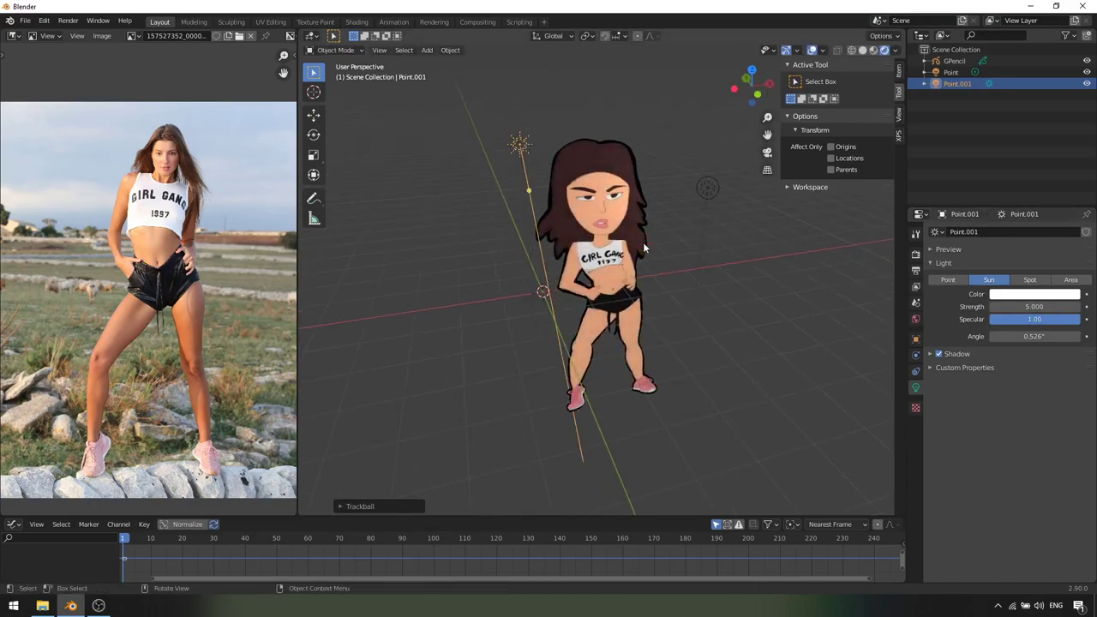
click(645, 248)
Move the 100 W point light across the figure to just below the Sun light
click(700, 194)
middle_drag(695, 203, 644, 195)
key(g)
click(497, 247)
key(g)
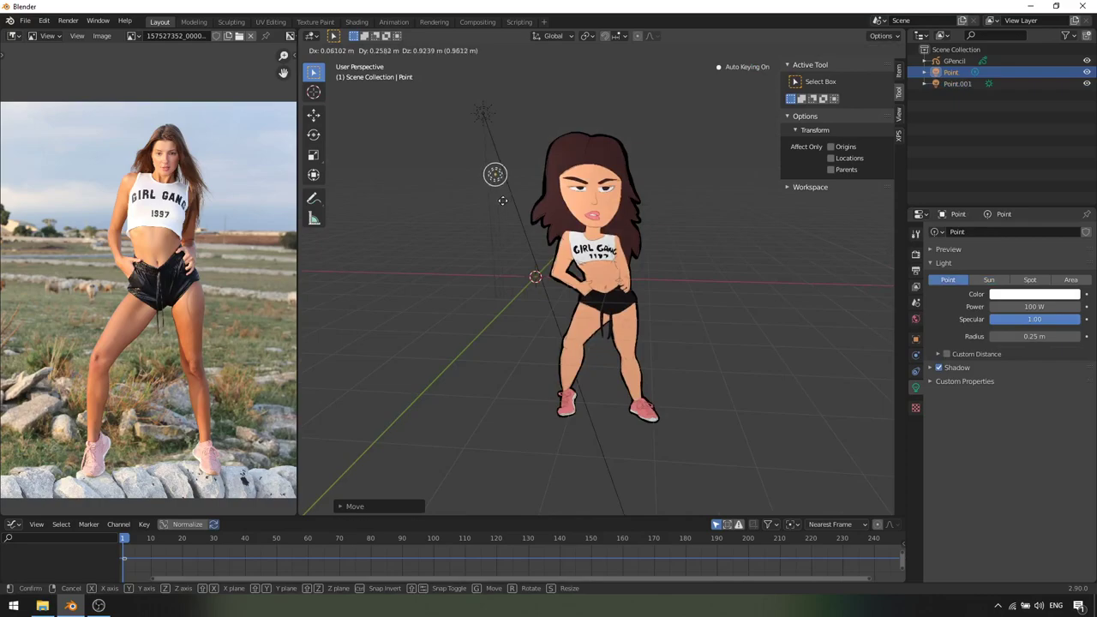
click(484, 213)
middle_drag(486, 220, 507, 206)
click(495, 90)
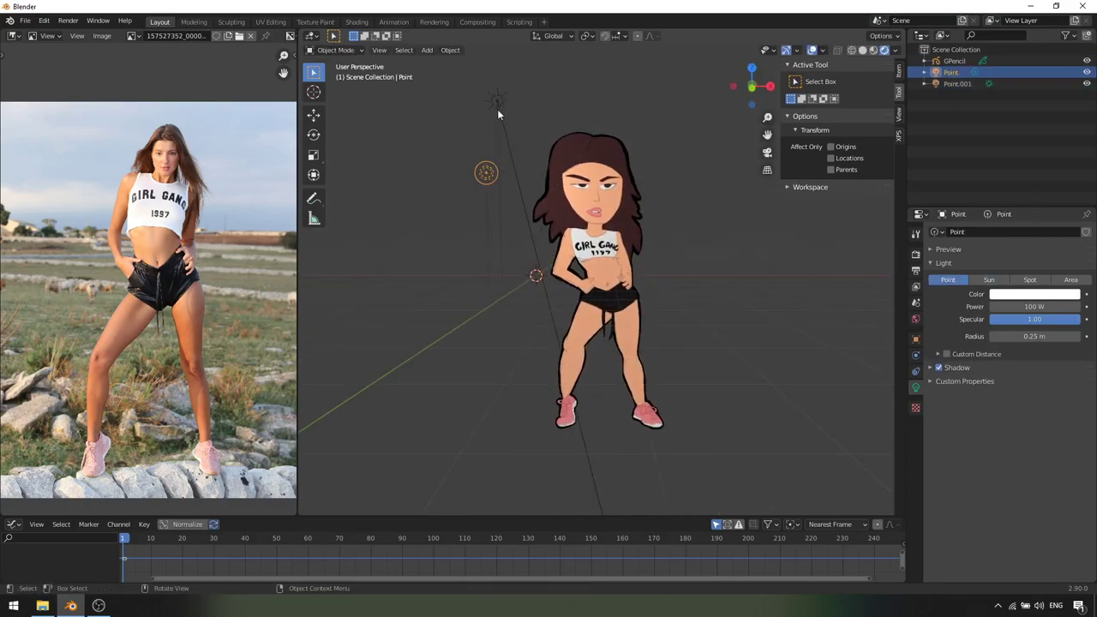
Try several positions for the 100 W point light around the figure, and place it on the side opposite the Sun light
middle_drag(622, 200, 611, 228)
key(g)
click(784, 252)
middle_drag(726, 227, 753, 222)
key(g)
click(593, 205)
middle_drag(595, 204, 506, 194)
click(523, 181)
key(g)
click(565, 198)
click(494, 97)
click(473, 170)
key(g)
click(725, 212)
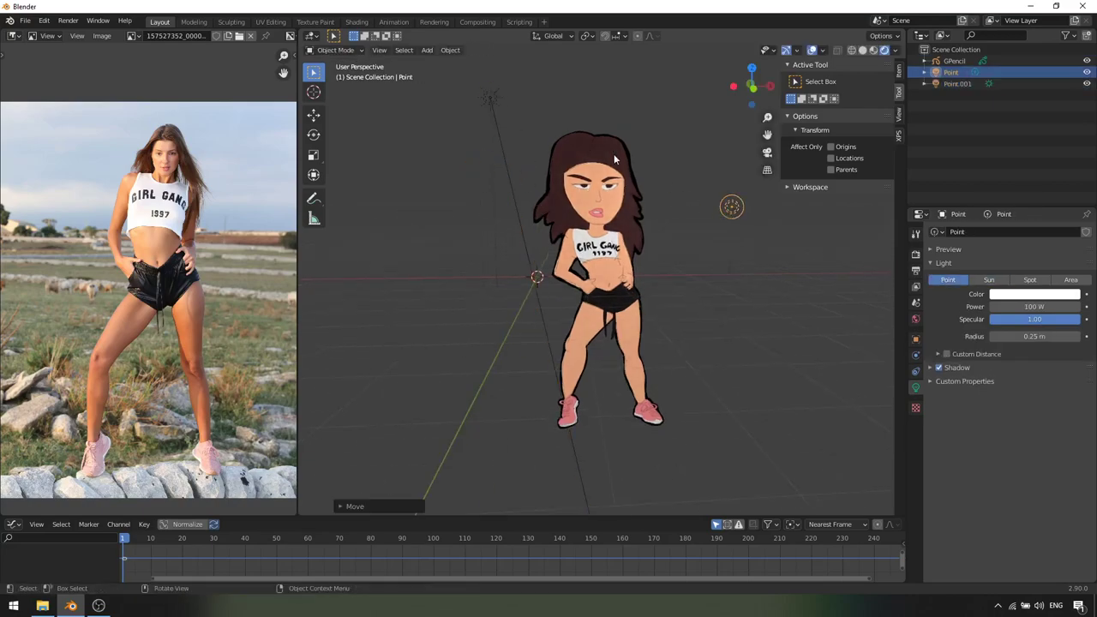
Change the Sun light back to a Point light and set its power to 500 W
click(492, 99)
click(948, 280)
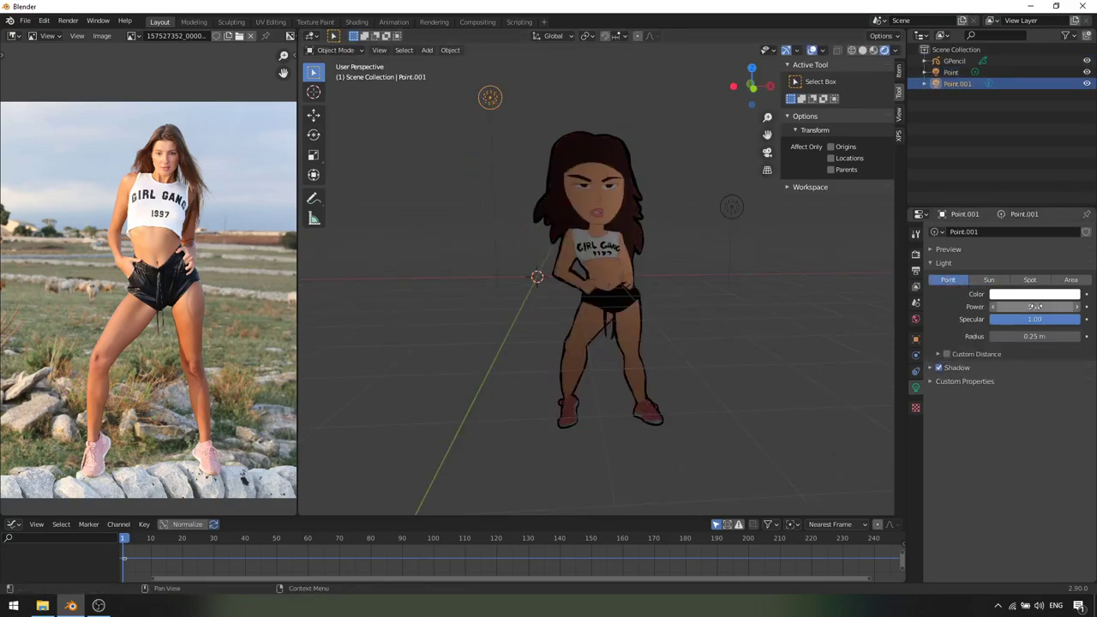
text(500)
key(Return)
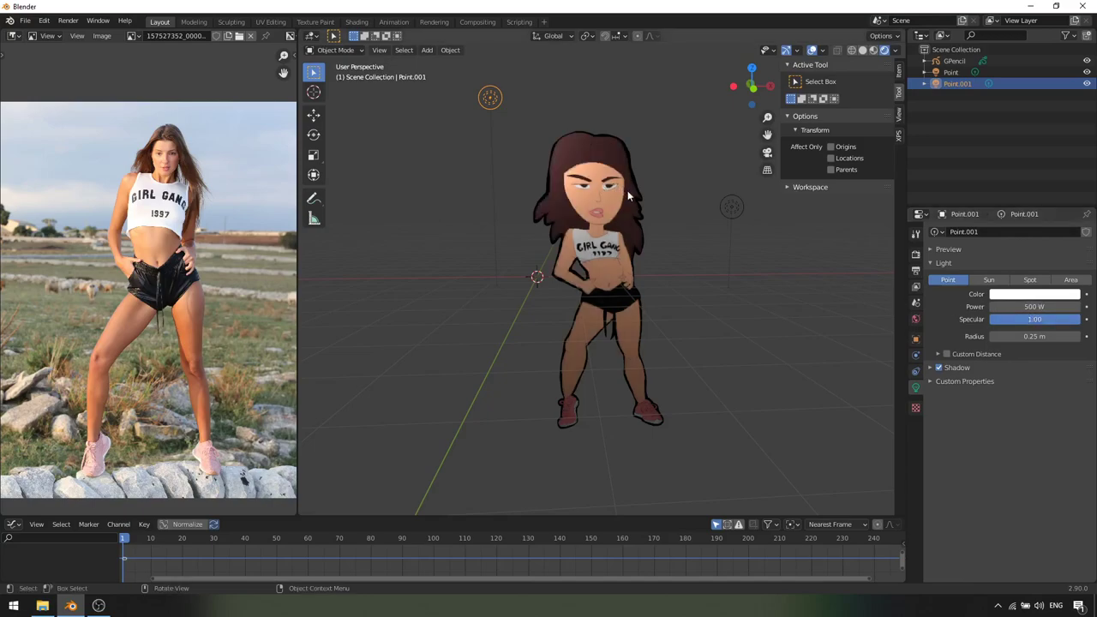
Reposition the 500 W point light farther in front of the figure, checking its placement from several angles
key(g)
click(630, 213)
middle_drag(629, 212, 578, 226)
key(g)
click(521, 202)
middle_drag(521, 202, 596, 295)
key(g)
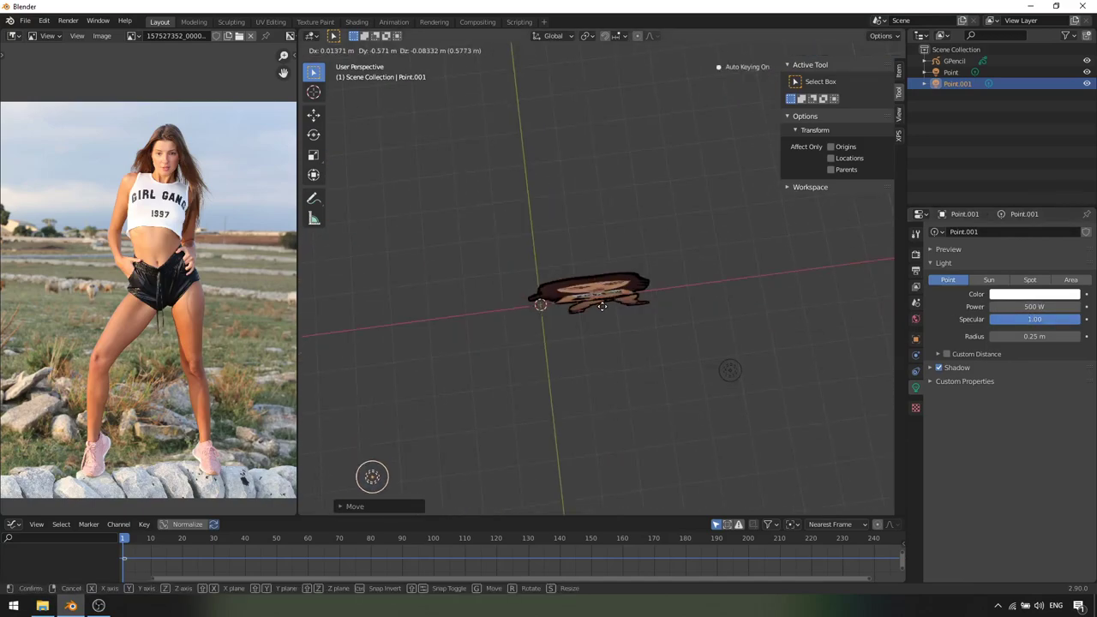
click(673, 360)
middle_drag(673, 360, 663, 267)
key(g)
click(663, 235)
key(g)
click(662, 251)
Move the 100 W point light closer to the figure's shoulder, set its power to 250 W and expand its shadow settings
click(728, 261)
middle_drag(729, 260, 726, 231)
key(g)
click(702, 263)
mouse_move(654, 243)
middle_down()
mouse_move(606, 266)
mouse_move(668, 235)
middle_up()
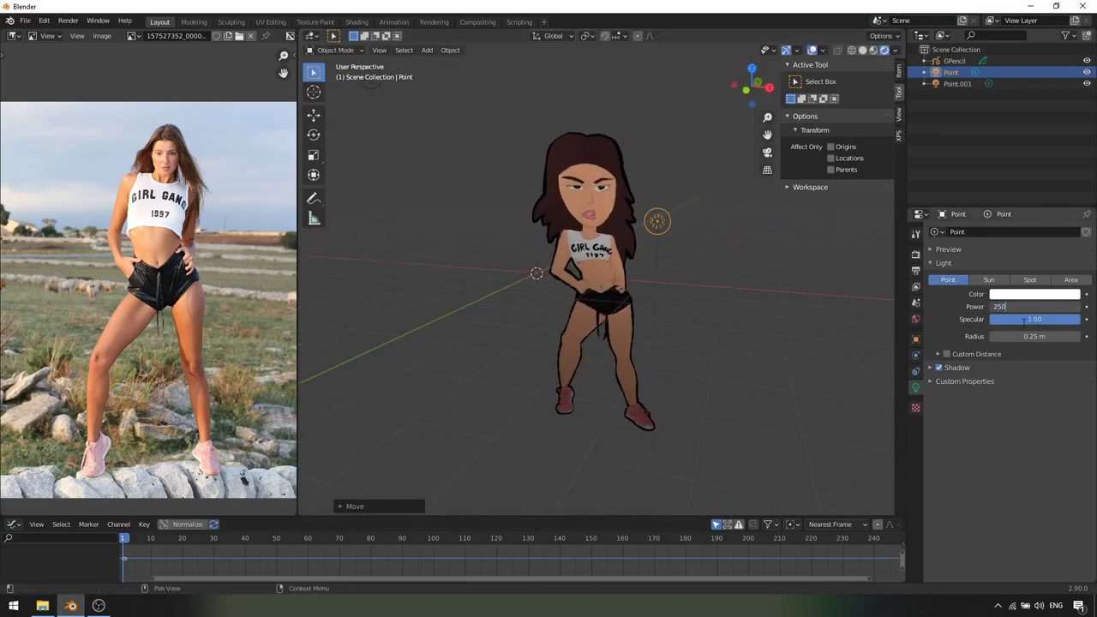
key(Return)
click(951, 367)
click(946, 414)
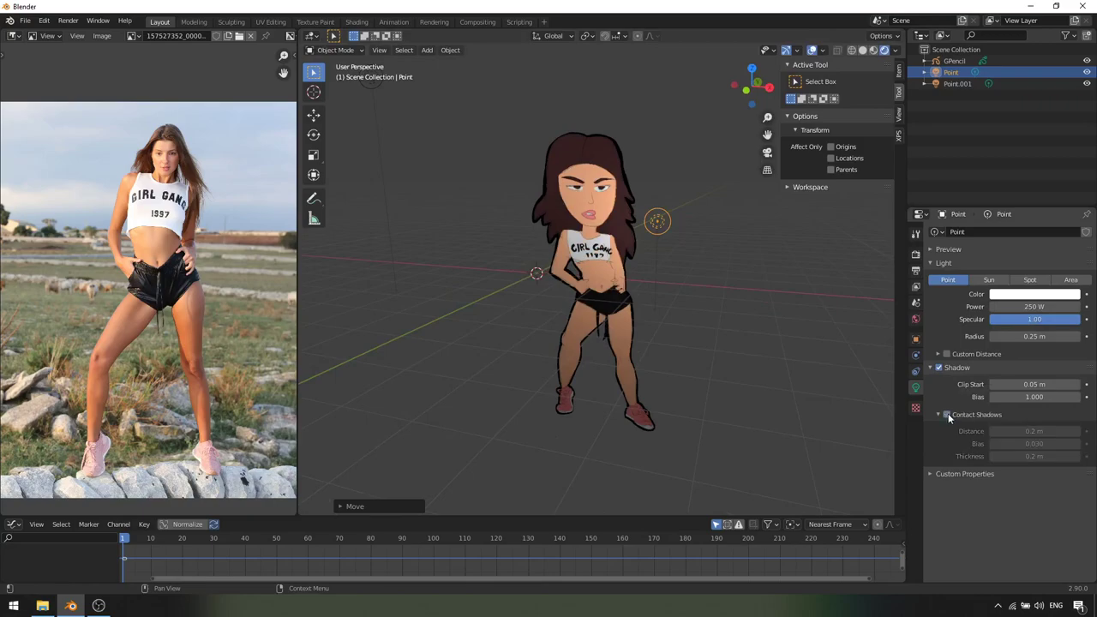
Open the Grease Pencil figure in Edit Mode from the front view and try to move all its strokes
middle_drag(868, 365, 595, 291)
click(619, 295)
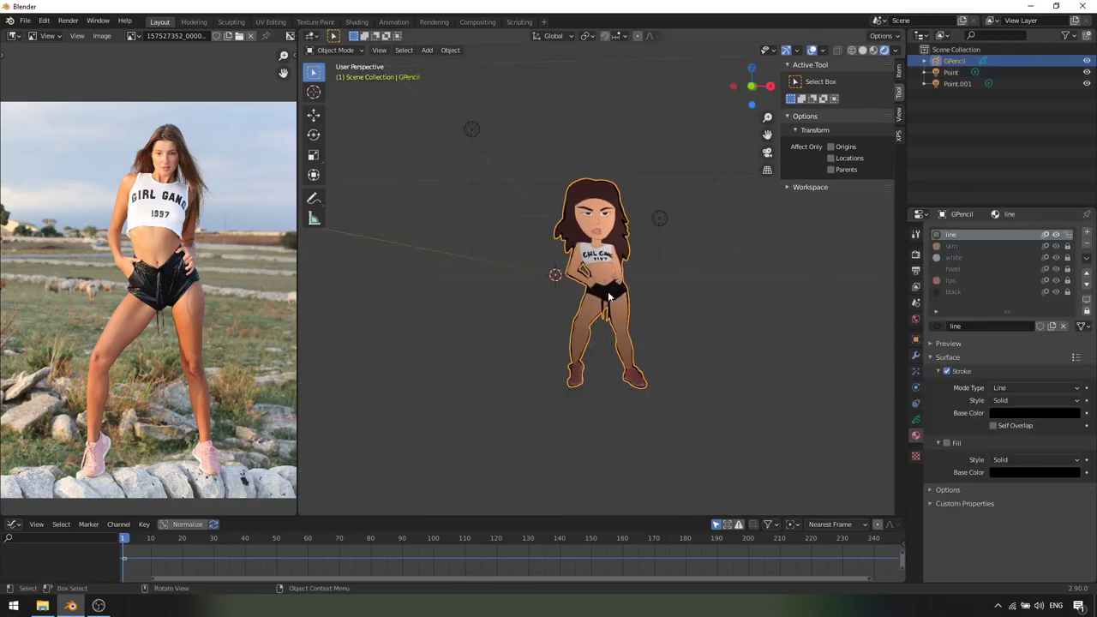
middle_drag(730, 238, 706, 290)
key(KP_1)
key(Tab)
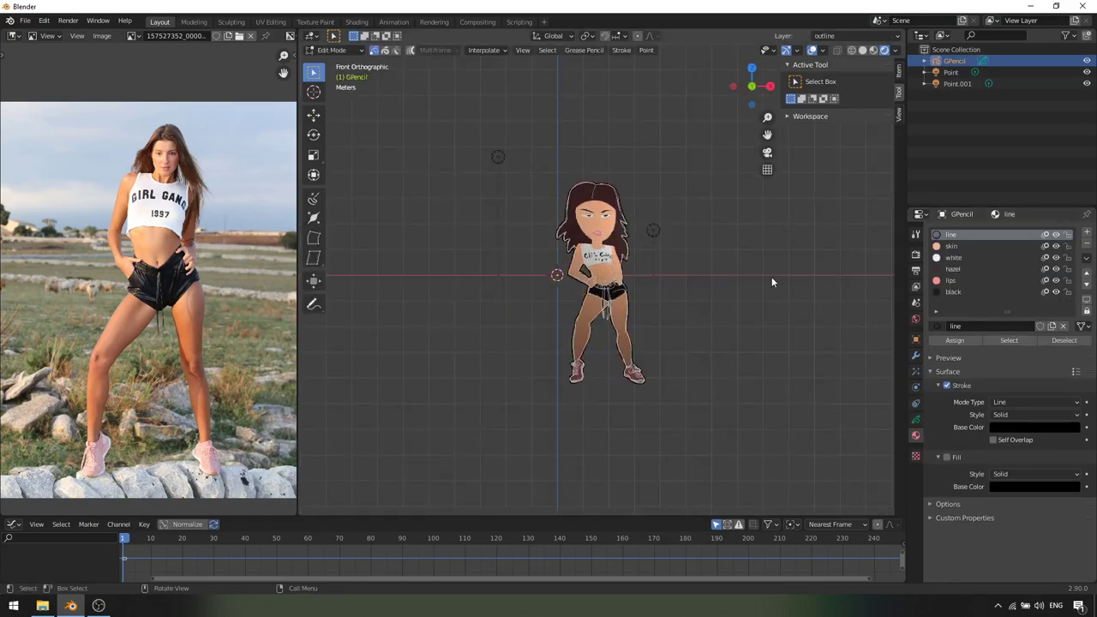
key(a)
key(g)
right_click(751, 233)
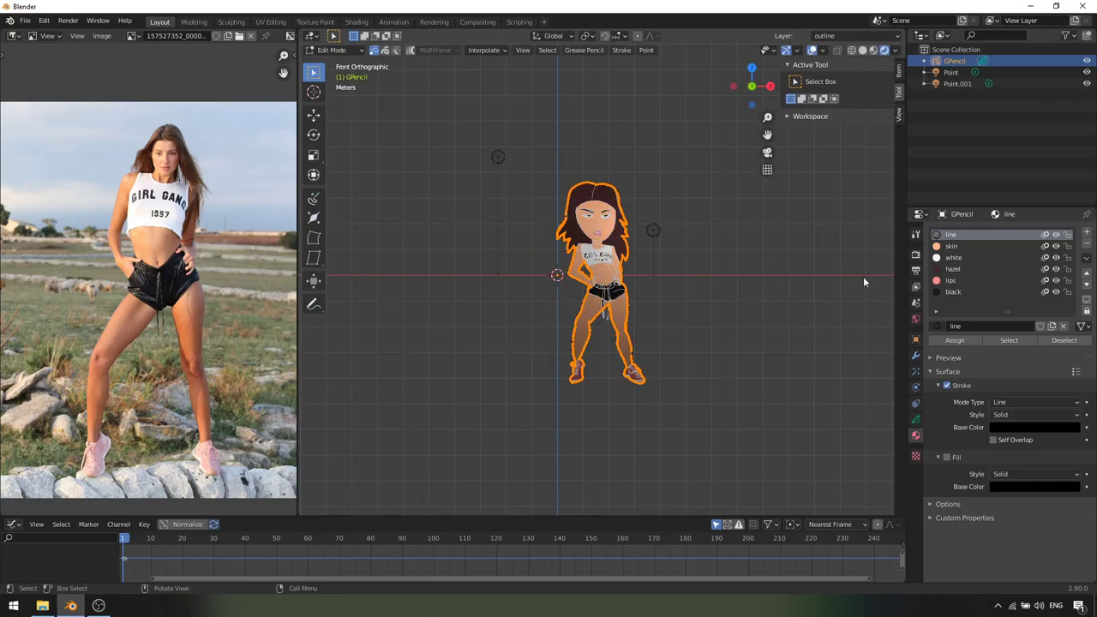
Unlock the line and color layers, move all strokes up so the feet stand at the origin, and return to Object Mode
click(916, 419)
scroll(648, 252, up, 1)
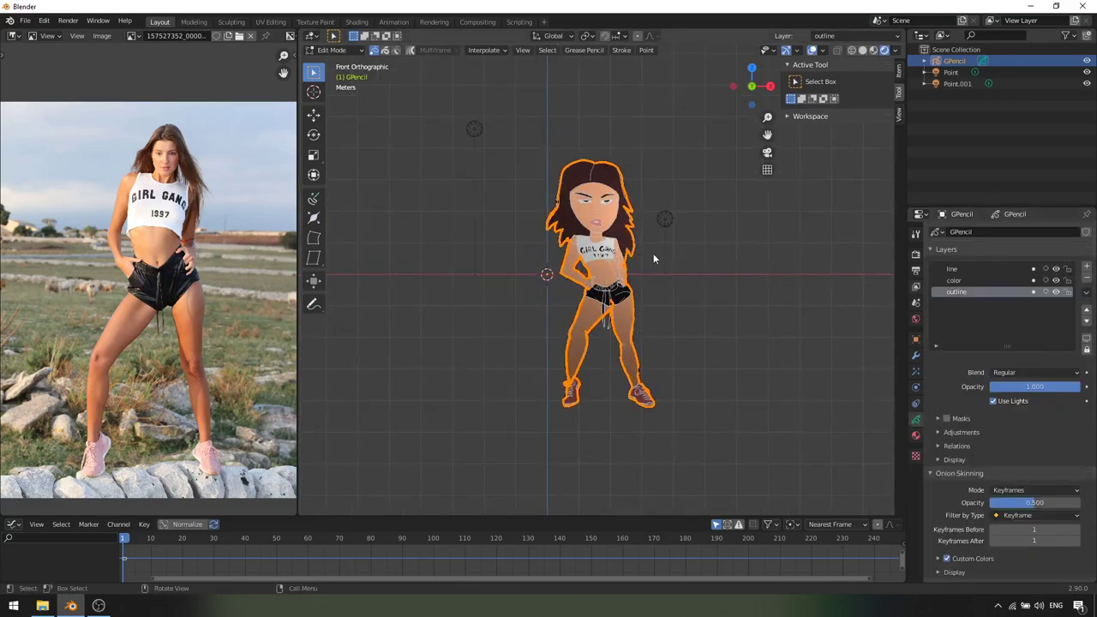
key(g)
key(Escape)
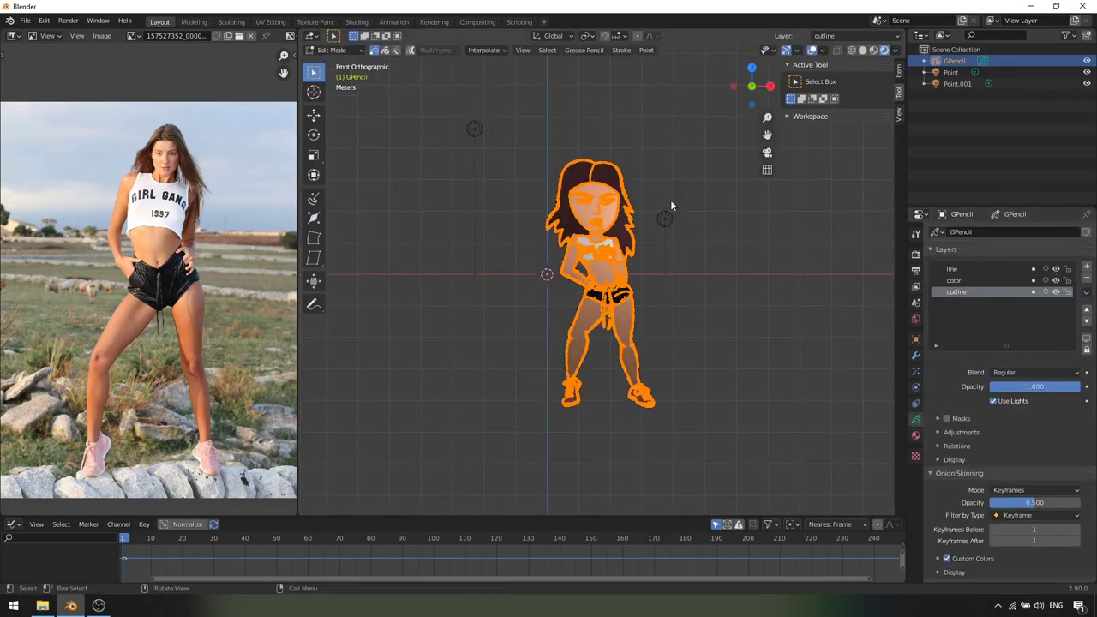
key(g)
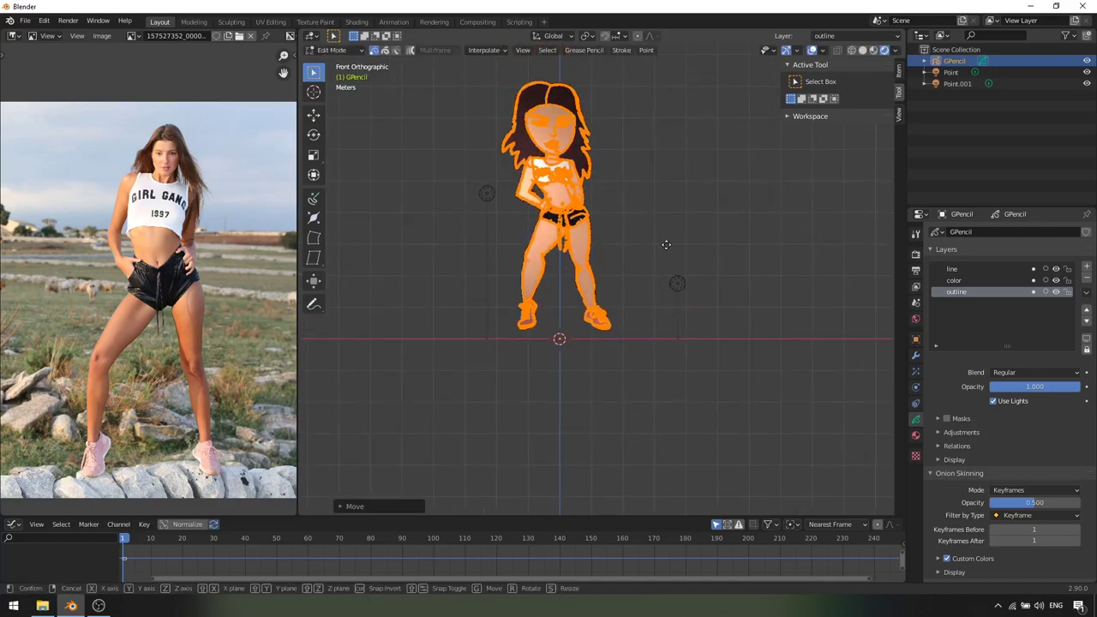
click(672, 256)
key(Tab)
Raise and reposition the 500 W point light to match the figure's new height
shift+middle_drag(678, 267, 702, 361)
click(512, 289)
key(g)
click(521, 188)
middle_drag(521, 189, 715, 224)
key(g)
click(704, 288)
click(726, 366)
middle_drag(726, 365, 649, 336)
click(499, 185)
key(g)
click(524, 169)
click(749, 377)
middle_drag(748, 377, 563, 344)
click(466, 199)
middle_drag(466, 200, 644, 306)
Reposition the 250 W point light beside the raised figure at about waist height
click(653, 339)
key(g)
click(642, 358)
middle_drag(644, 347, 677, 322)
key(g)
click(515, 304)
key(g)
click(586, 314)
mouse_move(586, 313)
middle_down()
mouse_move(535, 310)
mouse_move(583, 334)
middle_up()
key(g)
click(504, 291)
key(g)
click(689, 336)
middle_drag(689, 337, 647, 235)
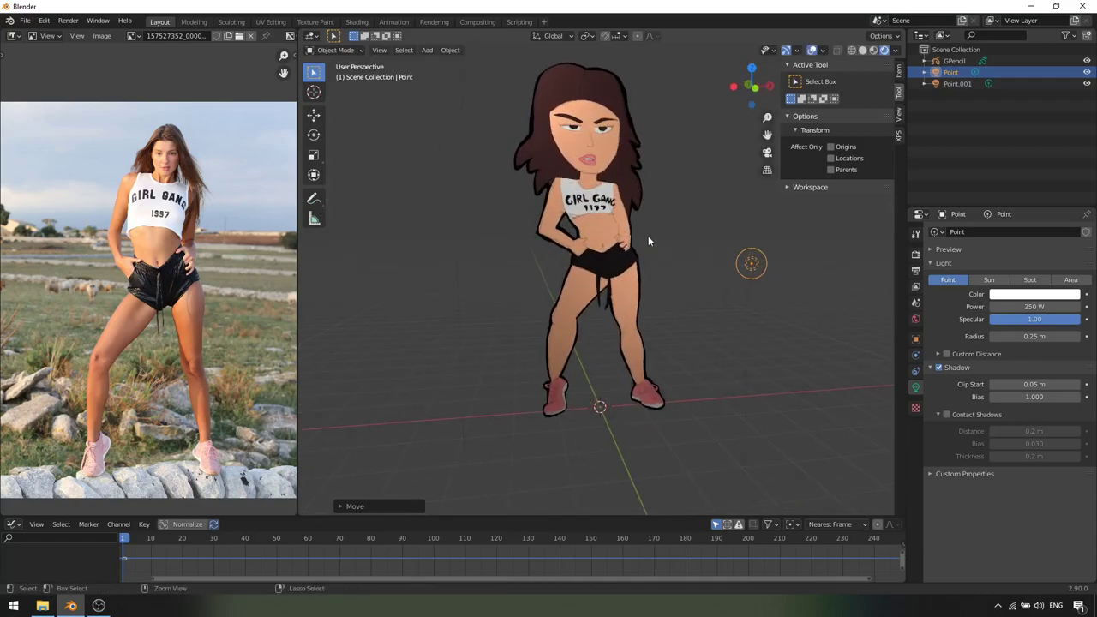
Inspect the lit figure in a maximized viewport, select the Grease Pencil drawing and restore the layout
key(ctrl+space)
scroll(634, 300, down, 2)
middle_drag(634, 309, 615, 283)
scroll(615, 299, up, 1)
click(544, 290)
scroll(549, 296, down, 1)
key(ctrl+space)
Enlarge the animation editor and insert single keyframes on the figure's Z and X scale at frame 1
middle_drag(552, 299, 533, 494)
scroll(506, 548, down, 2)
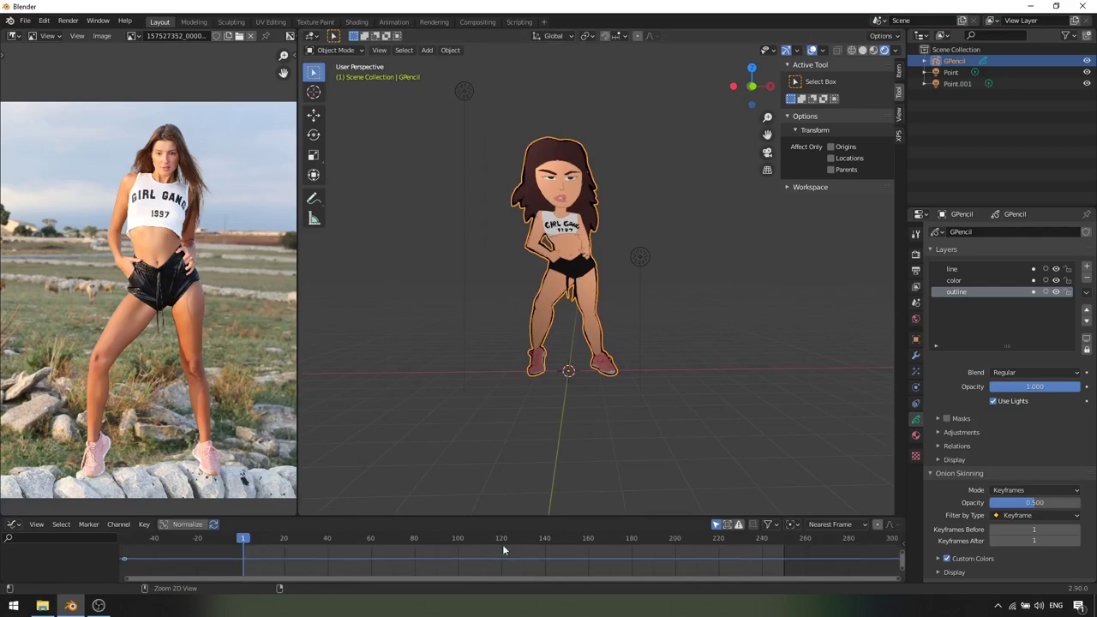
drag(511, 518, 514, 494)
ctrl+middle_drag(570, 284, 574, 267)
shift+middle_drag(574, 267, 596, 284)
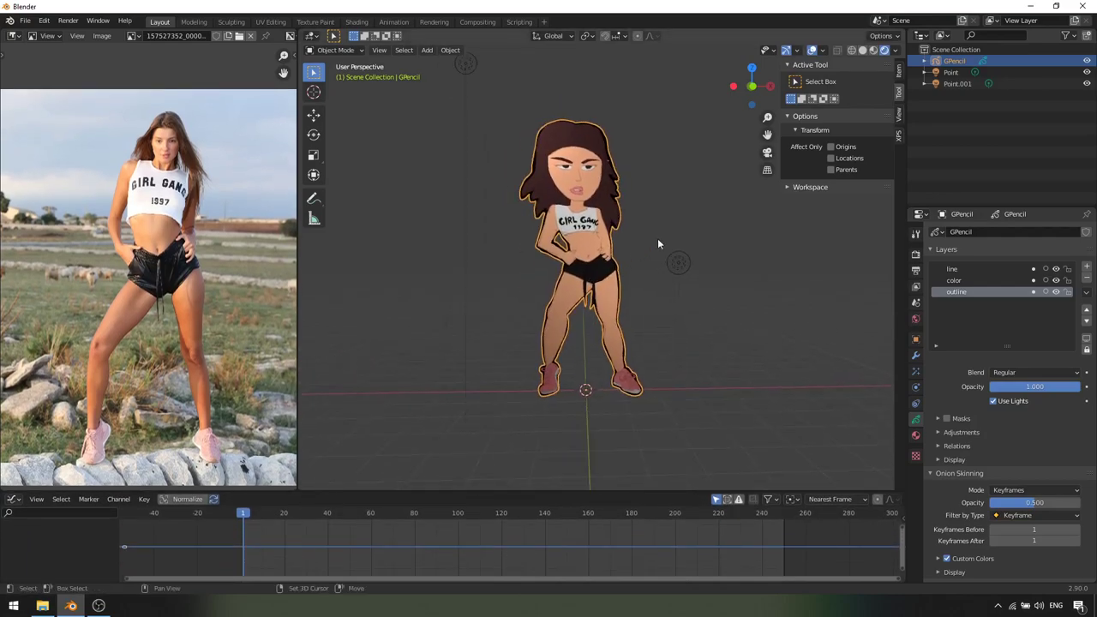
click(899, 75)
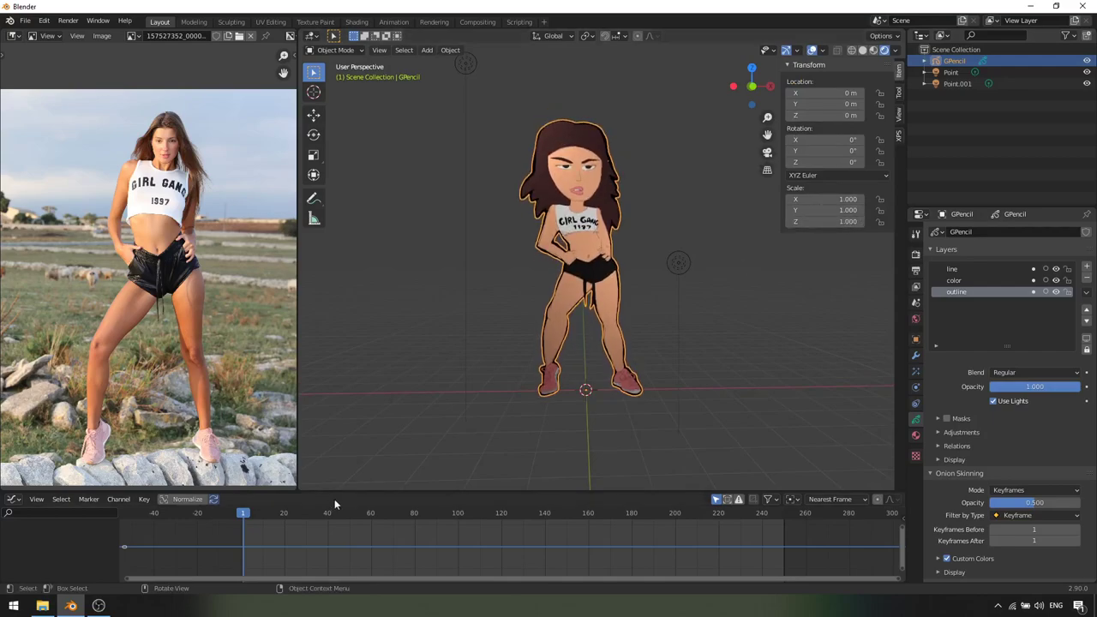
right_click(847, 221)
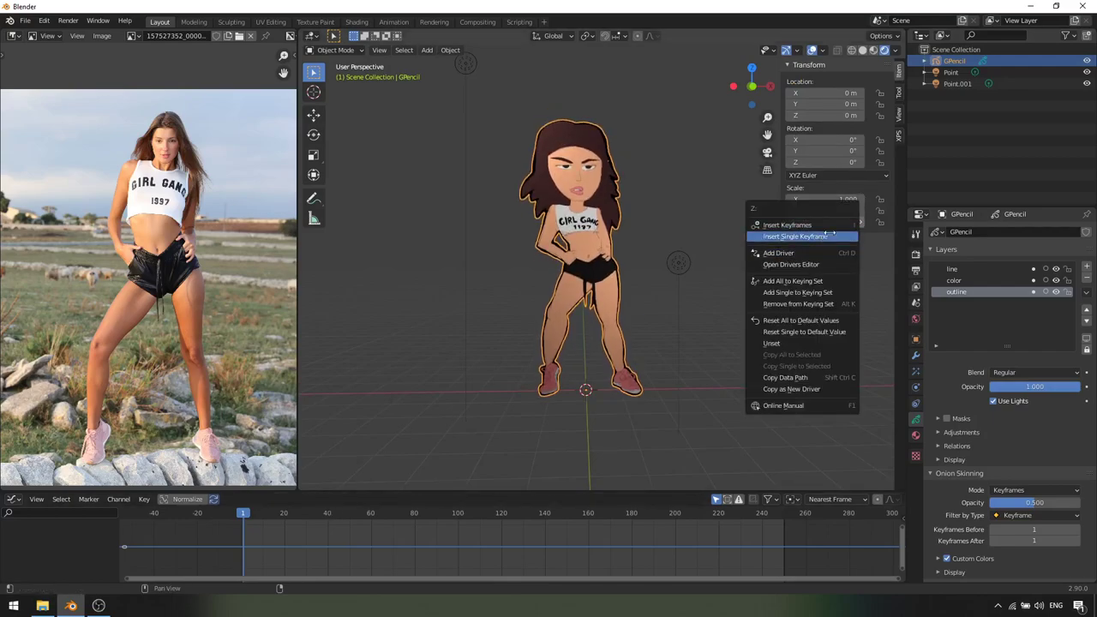
click(829, 235)
right_click(832, 211)
click(823, 197)
Go to frame 10 and set the figure's Z scale to 0.960 with auto keying
scroll(401, 520, up, 5)
scroll(400, 520, up, 3)
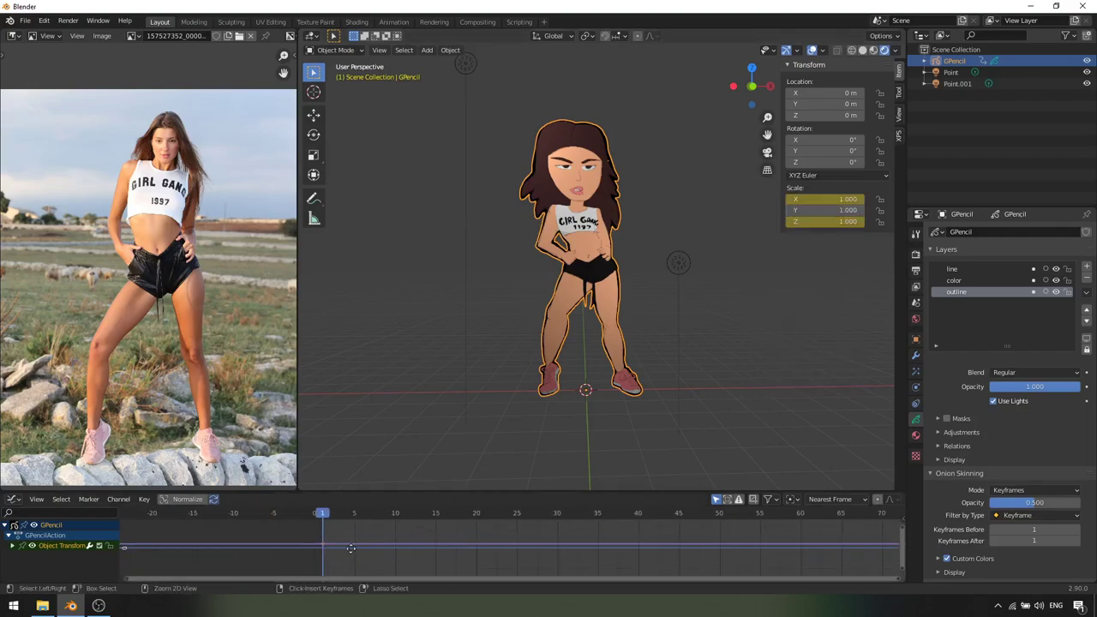
drag(388, 511, 371, 516)
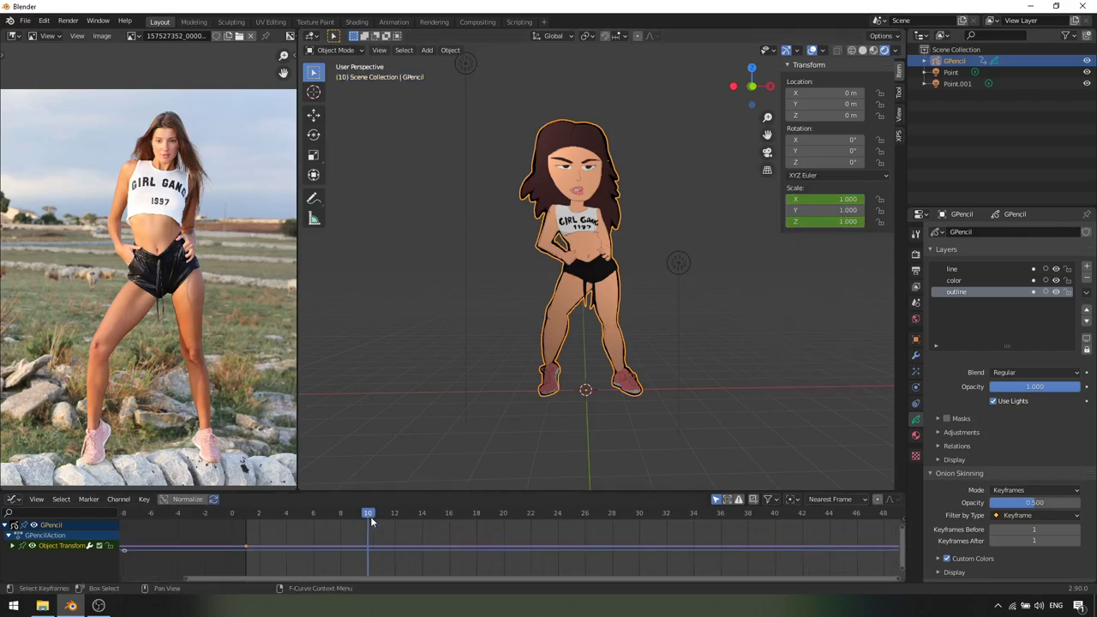
shift+middle_drag(760, 305, 780, 284)
mouse_move(801, 223)
mouse_down()
mouse_move(806, 232)
mouse_move(762, 238)
mouse_move(828, 230)
mouse_move(816, 230)
mouse_up()
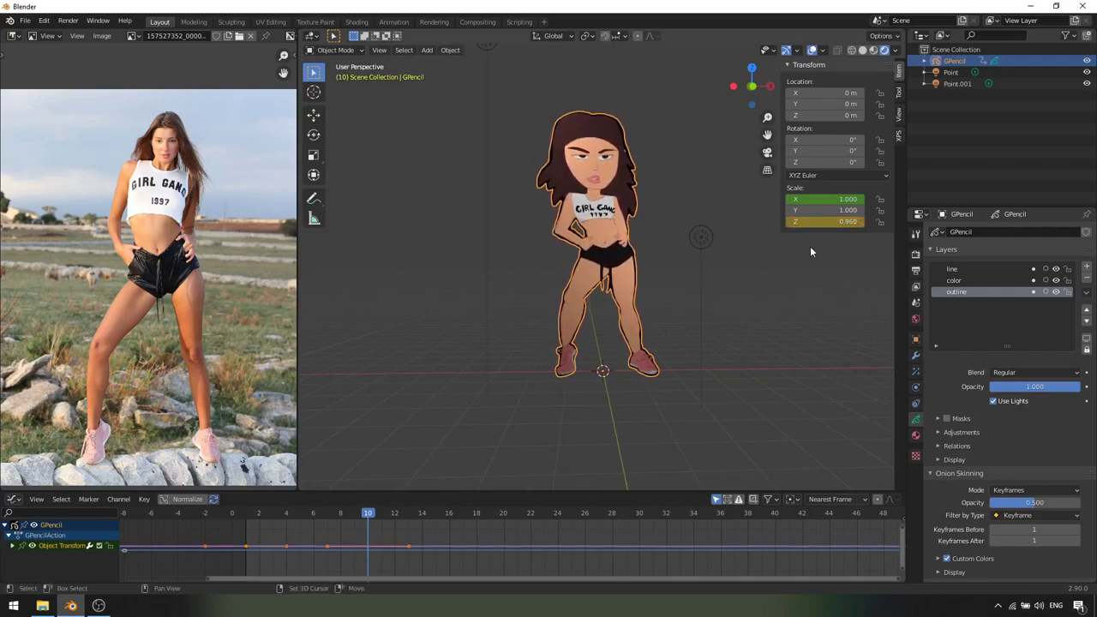
Preview the figure's scale animation, select the squashed-pose keyframes and snap them to frame 7
mouse_move(392, 530)
middle_down()
mouse_move(387, 521)
mouse_move(407, 526)
middle_up()
drag(390, 517, 264, 527)
key(space)
key(space)
mouse_move(357, 514)
mouse_down()
mouse_move(339, 520)
mouse_move(349, 522)
mouse_up()
drag(442, 533, 383, 557)
key(shift+s)
click(300, 549)
click(365, 554)
Snap the starting scale keyframes to frame 0 and place a duplicate of them at frame 14
drag(336, 518, 248, 561)
key(shift+s)
click(176, 558)
drag(415, 516, 441, 517)
drag(374, 524, 324, 566)
key(shift+d)
right_click(358, 554)
click(336, 532)
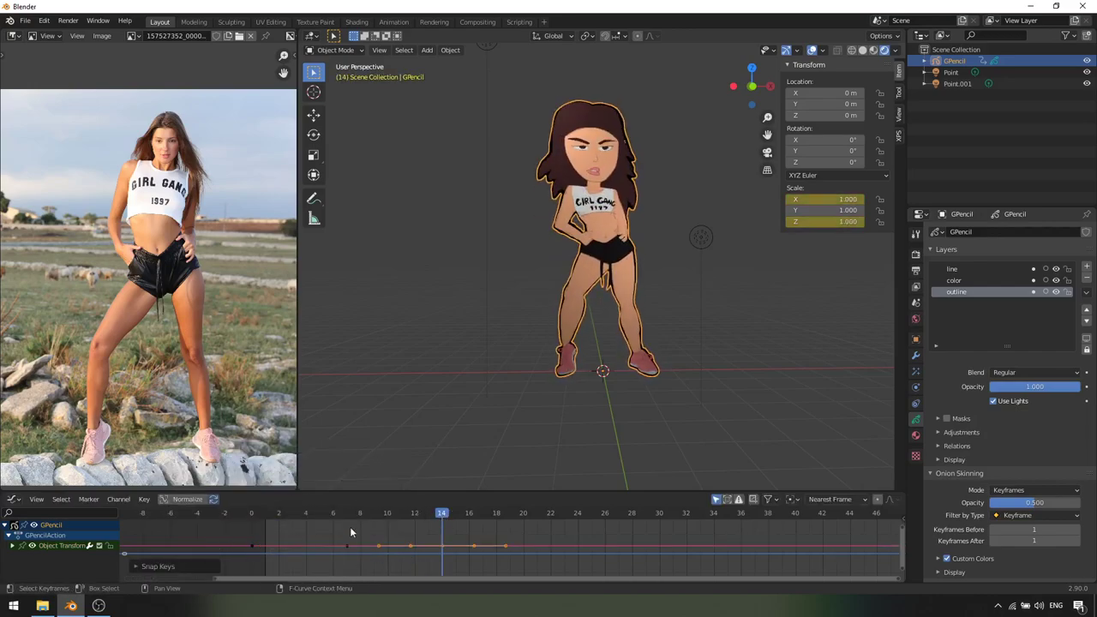
Go to frame 7 and set the figure's X scale to 1.068 with auto keying
click(348, 514)
drag(838, 199, 885, 203)
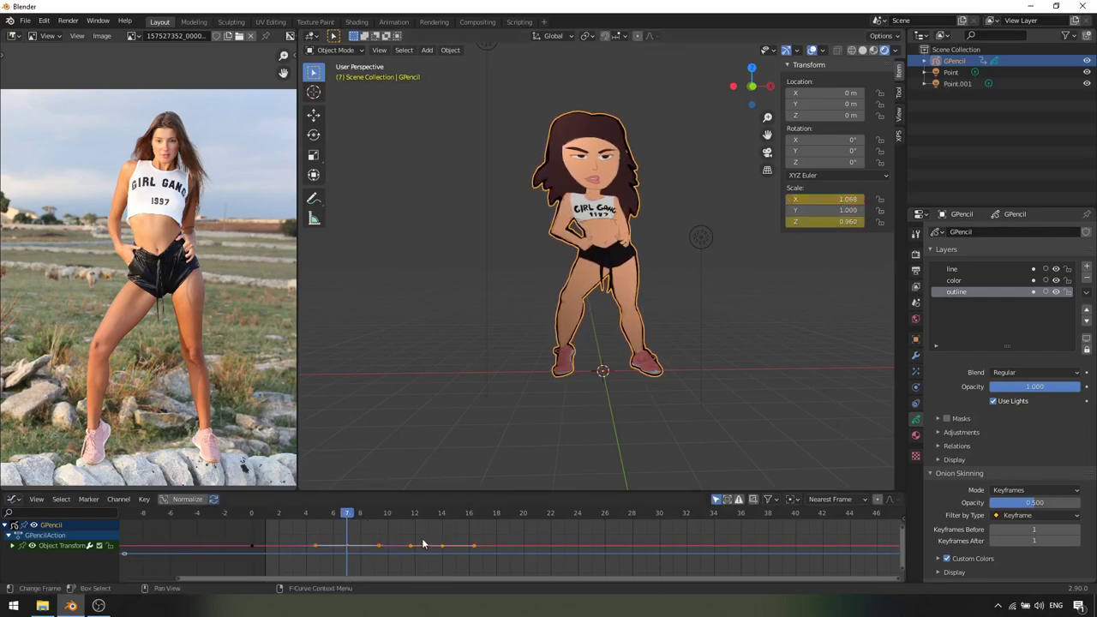
key(KP_Decimal)
mouse_move(463, 543)
ctrl+middle_down()
mouse_move(417, 548)
mouse_move(449, 543)
ctrl+middle_up()
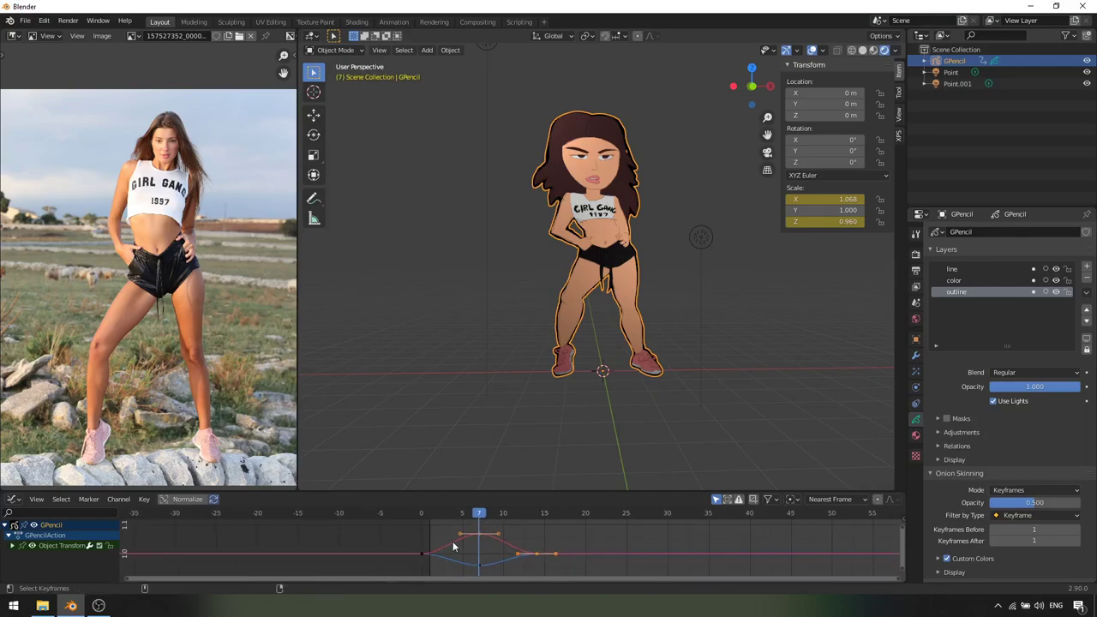
End the playback range at frame 14 and make the X and Z scale curves cyclic
drag(527, 517, 509, 549)
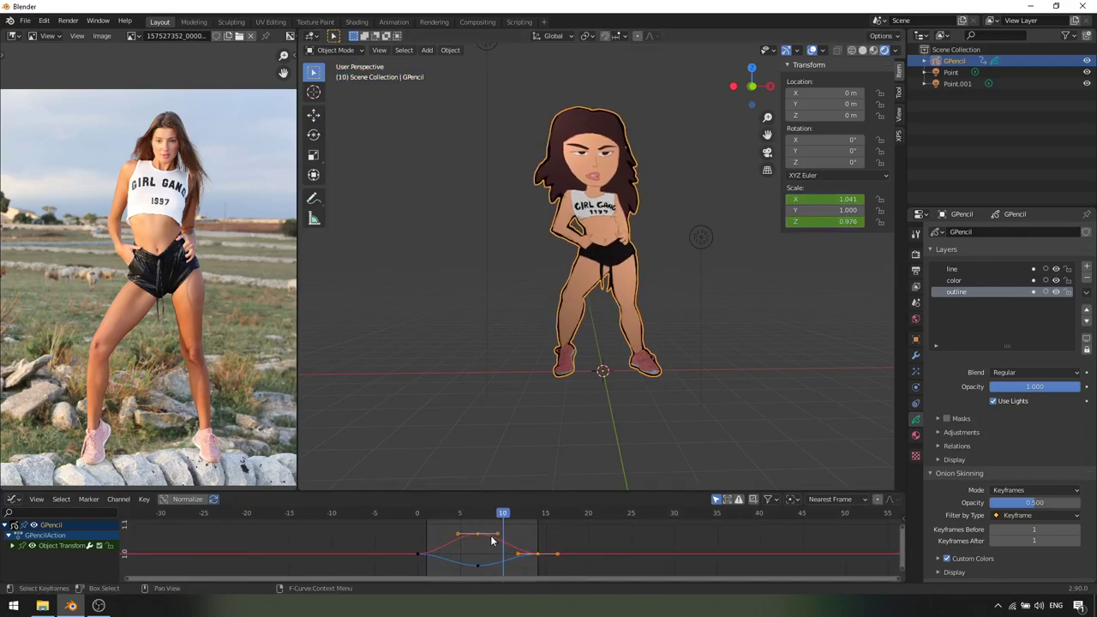
key(shift+e)
click(493, 563)
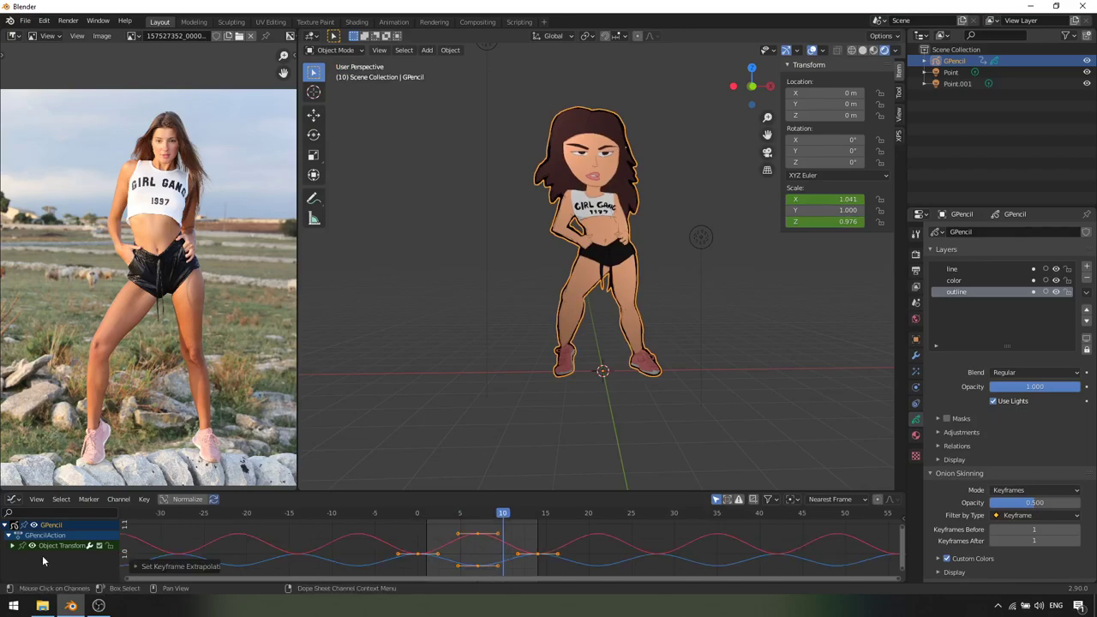
Shift only the X Scale curve's keyframes about two frames later and play back the motion around the figure
click(52, 568)
key(g)
key(x)
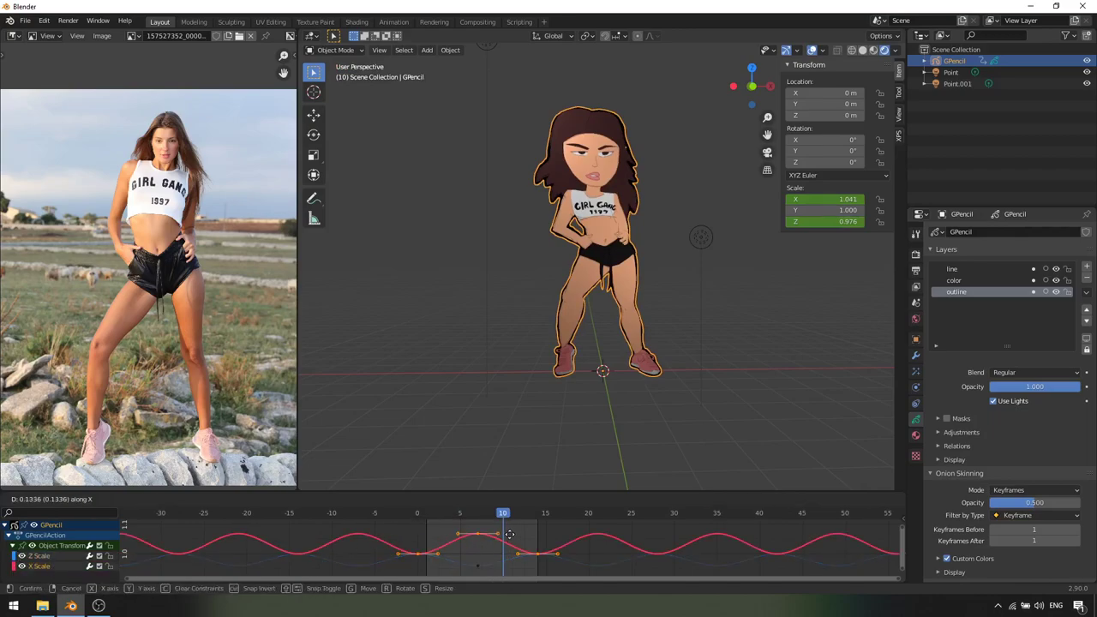
click(517, 536)
drag(471, 517, 430, 521)
key(space)
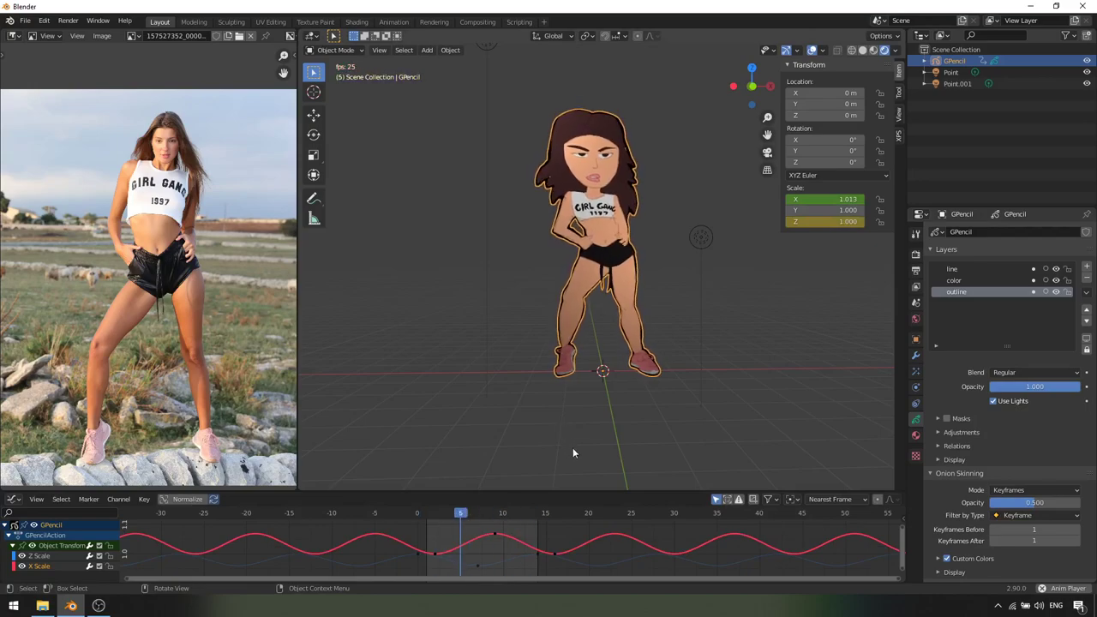
middle_drag(572, 447, 639, 360)
key(space)
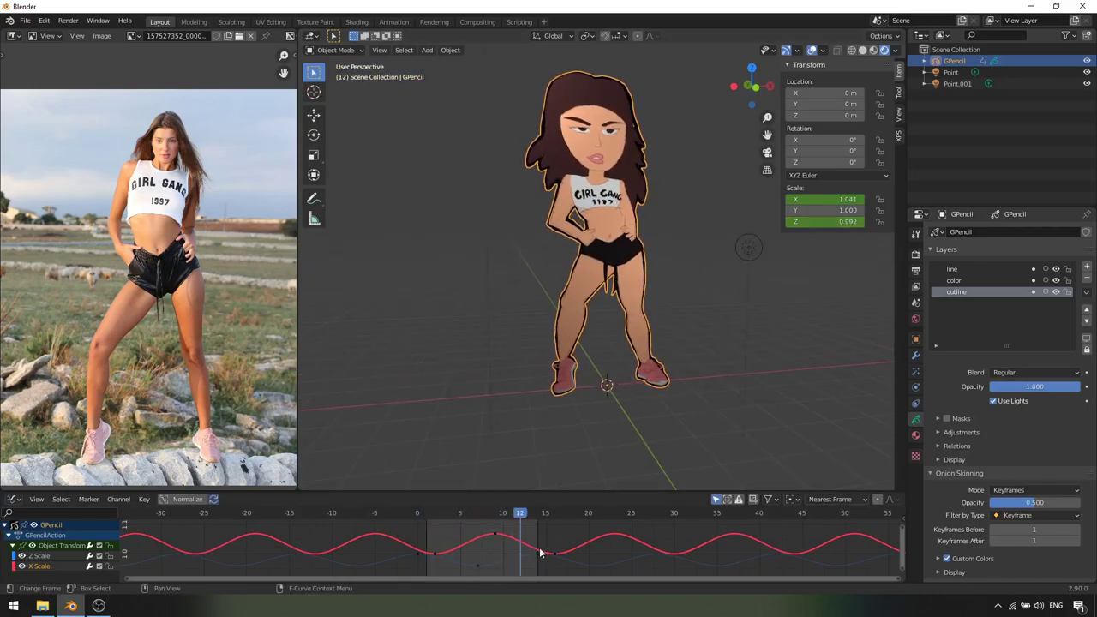
Move the X Scale keyframes slightly earlier in time and replay the looping animation
key(g)
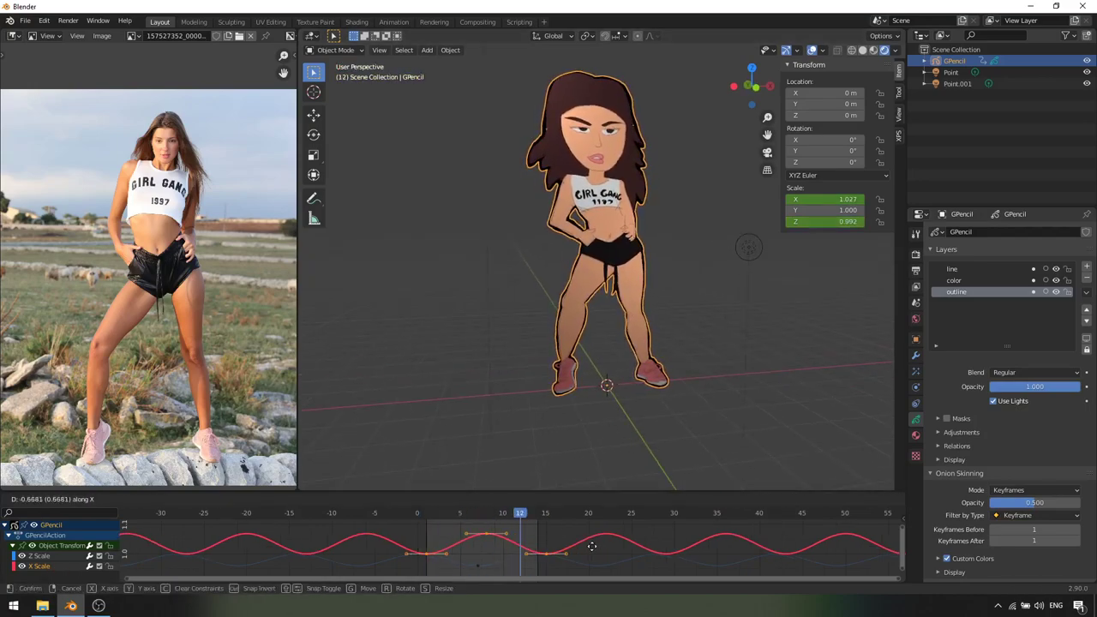
click(595, 550)
key(space)
middle_drag(601, 369, 628, 383)
shift+middle_drag(615, 343, 605, 372)
Deselect the figure, maximize the 3D viewport and hide the overlays to present the playing animation
click(664, 377)
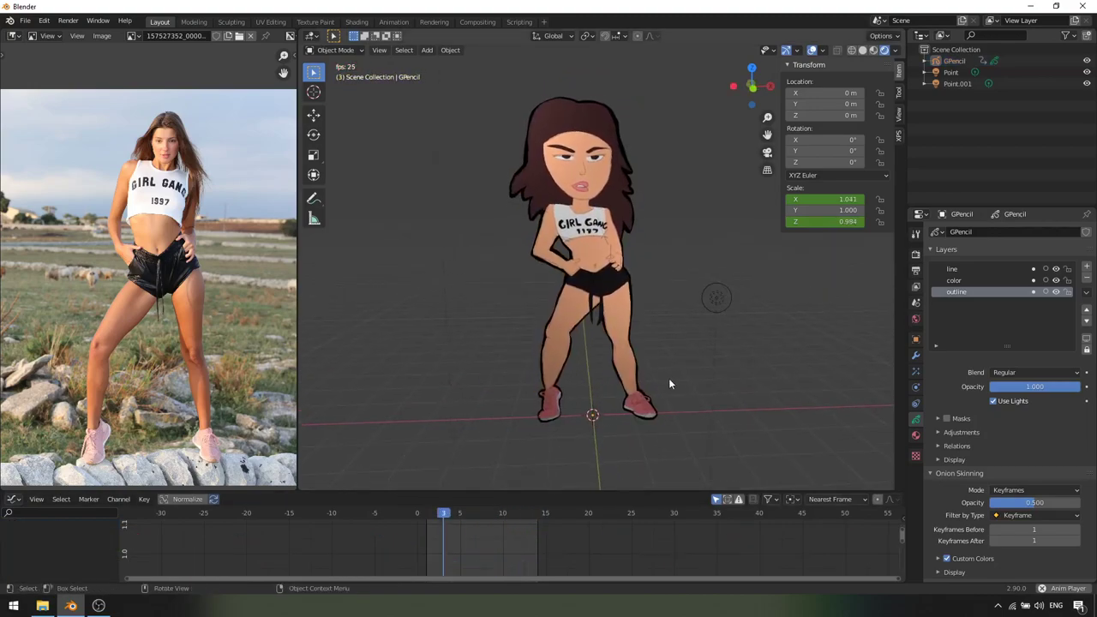
key(ctrl+space)
scroll(650, 401, down, 1)
key(alt+shift+z)
scroll(639, 373, down, 1)
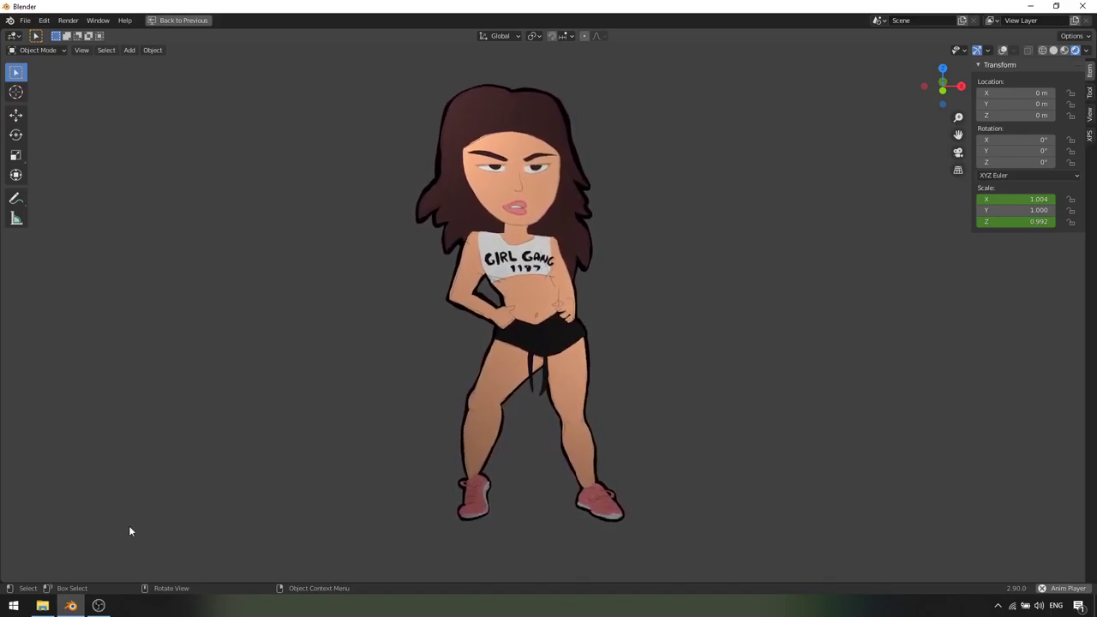
click(101, 608)
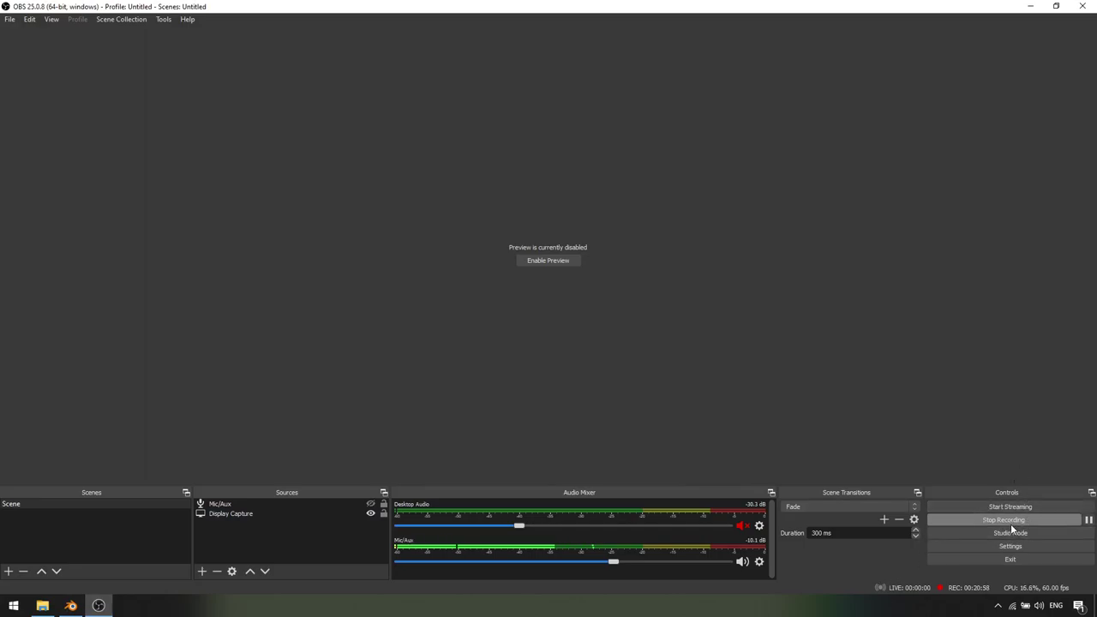
click(1029, 6)
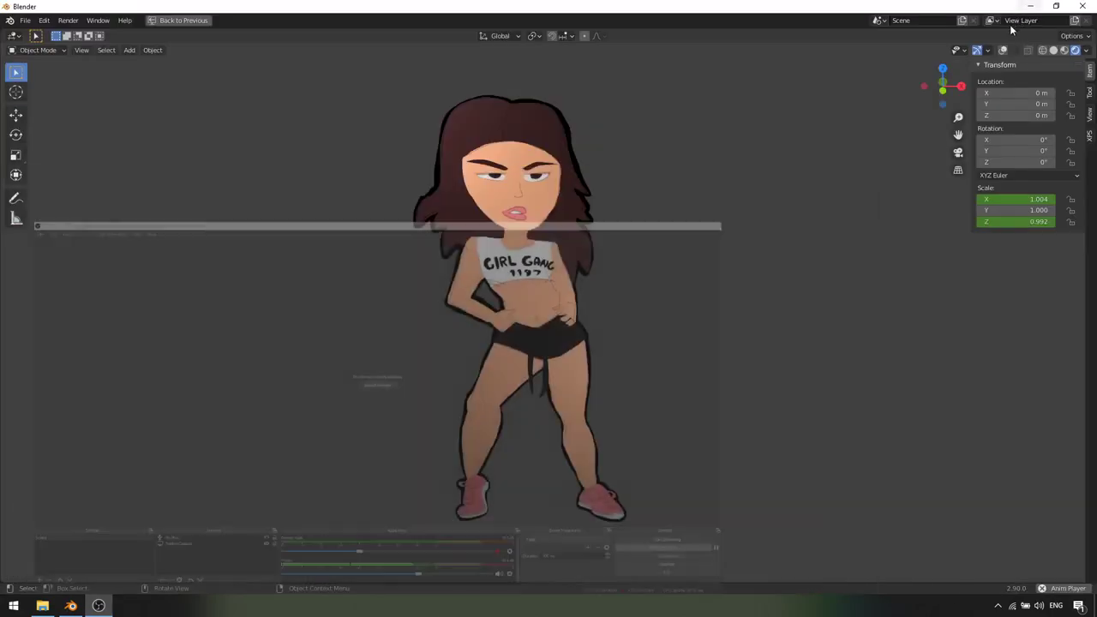